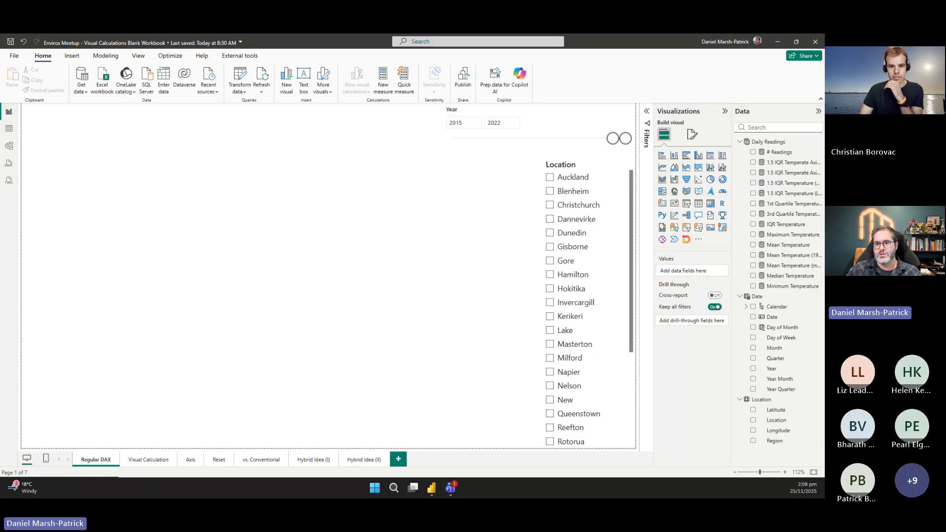
Move the DateAutoTemplate table away from the related tables in the model diagram, and review the rows of the Daily Readings table.
left_click(9, 146)
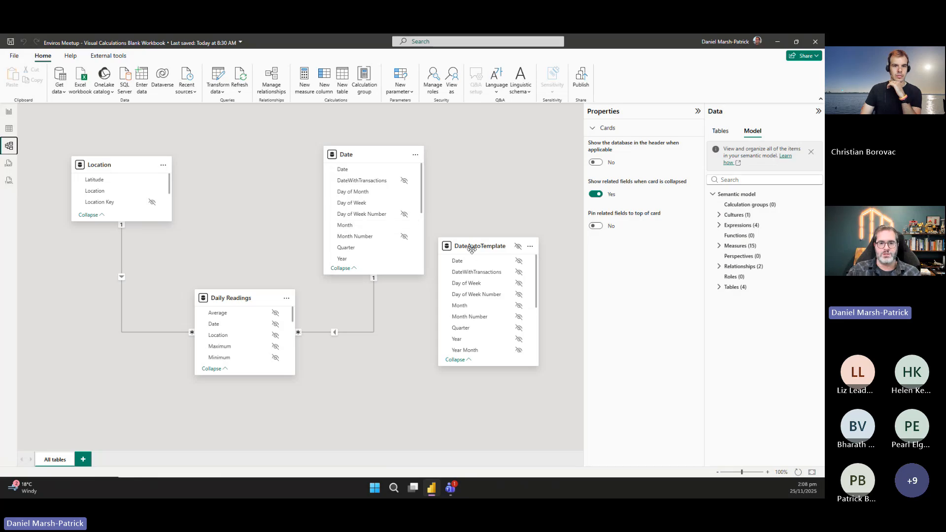
left_click_drag(477, 250, 619, 302)
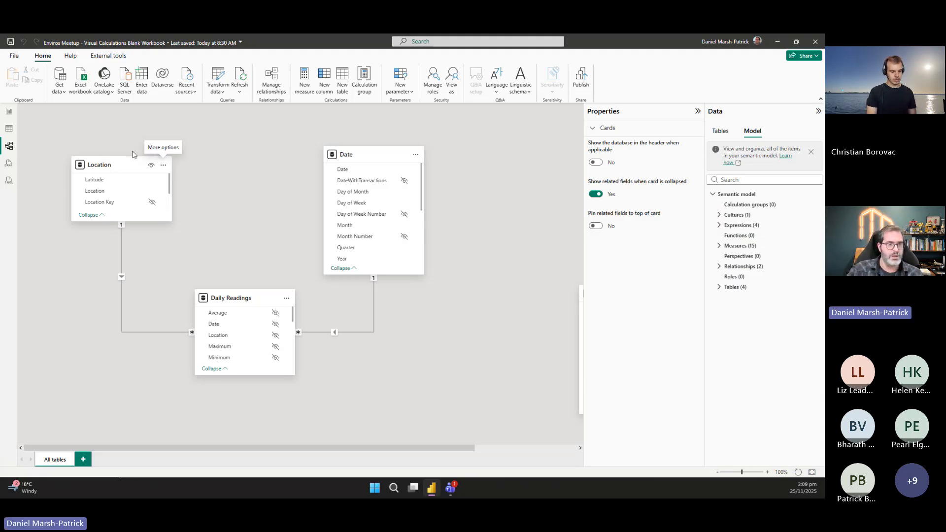
left_click(10, 114)
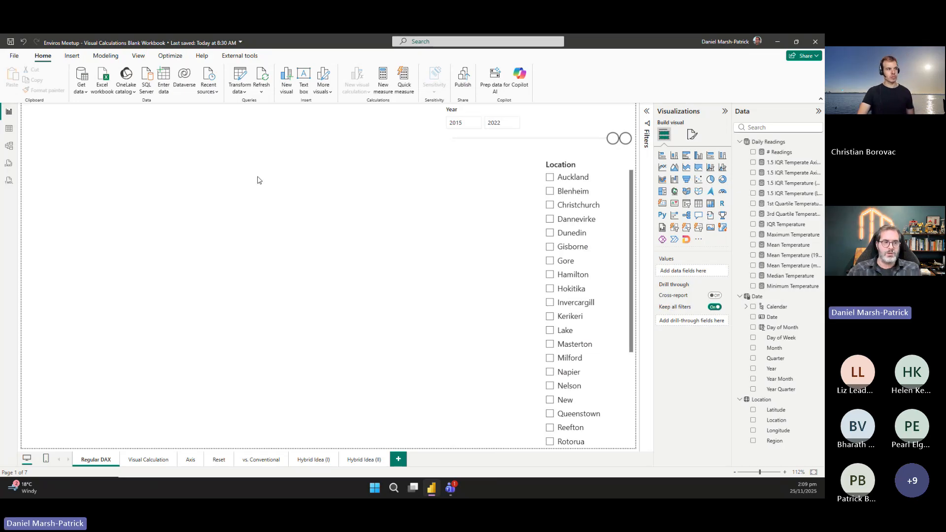
left_click(10, 129)
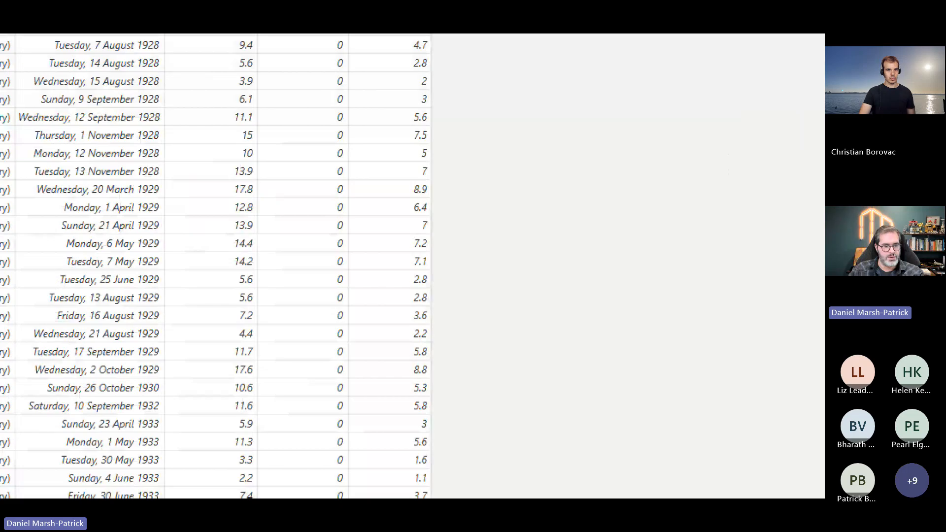
mouse_move(23, 490)
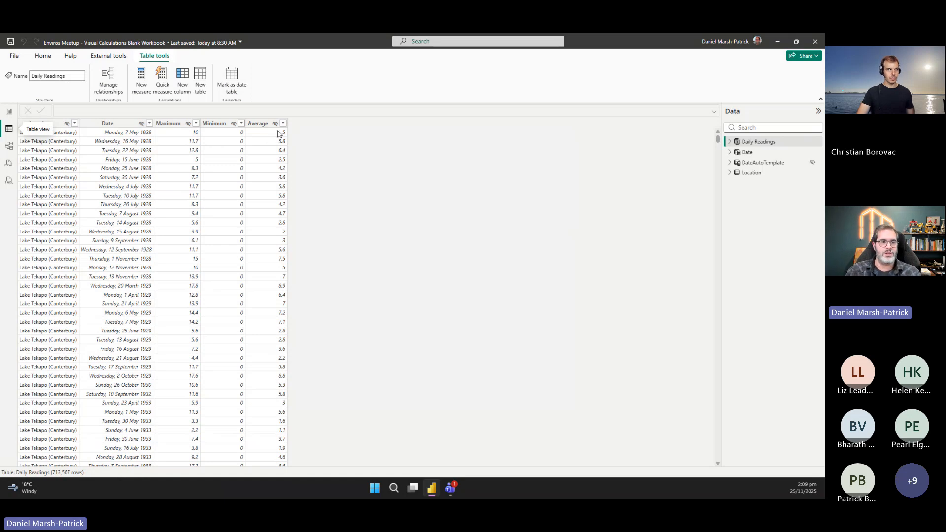
Add a line chart to the Regular DAX report page and widen it to fill the empty area beside the Location slicer.
left_click(10, 111)
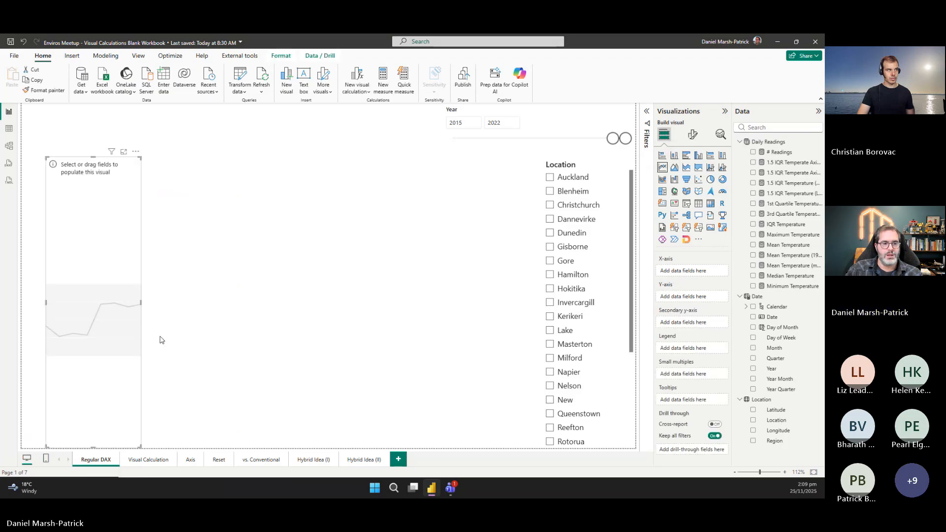
left_click_drag(142, 303, 506, 273)
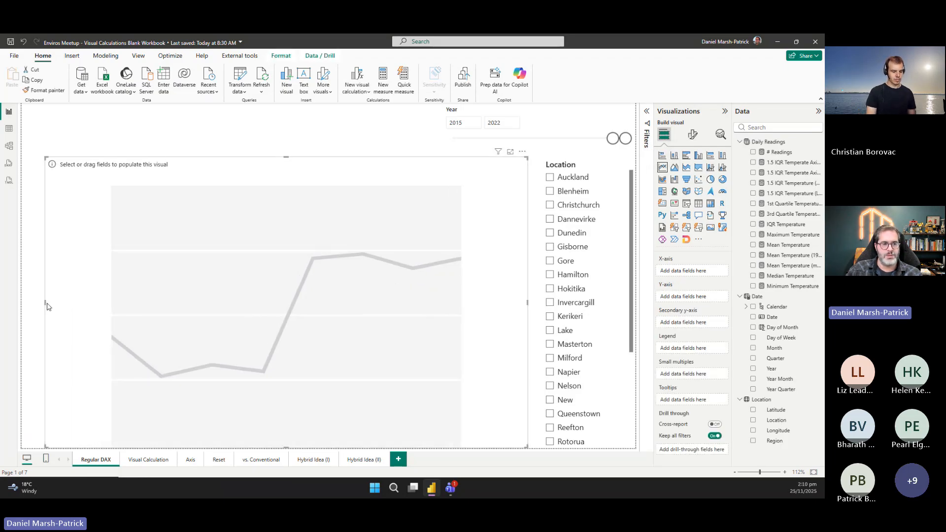
left_click_drag(45, 303, 29, 303)
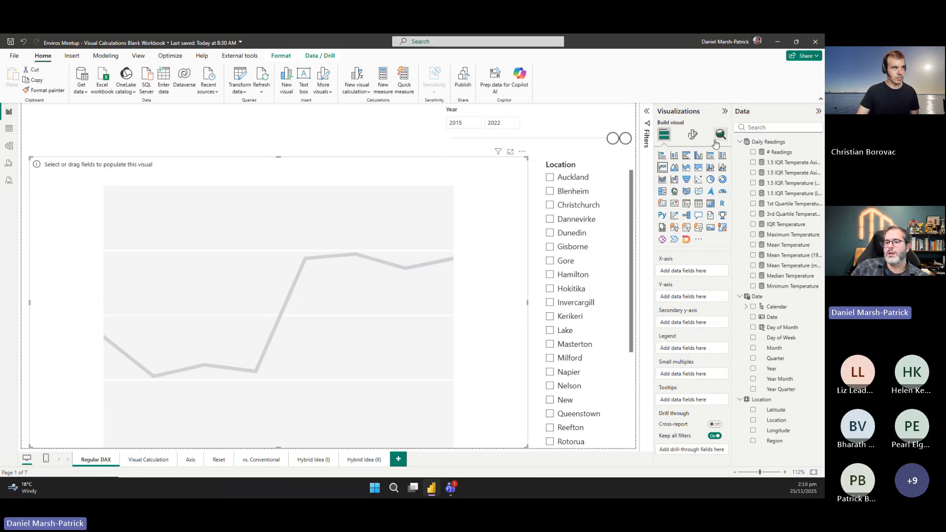
Plot Mean Temperature on the Y-axis against Date on the X-axis, and reduce the line chart's height.
left_click_drag(771, 318, 693, 274)
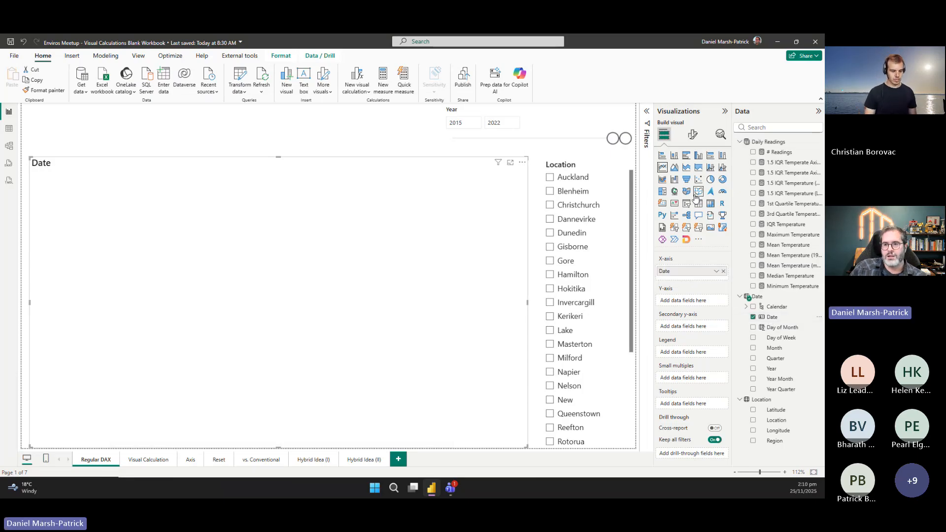
left_click(778, 246)
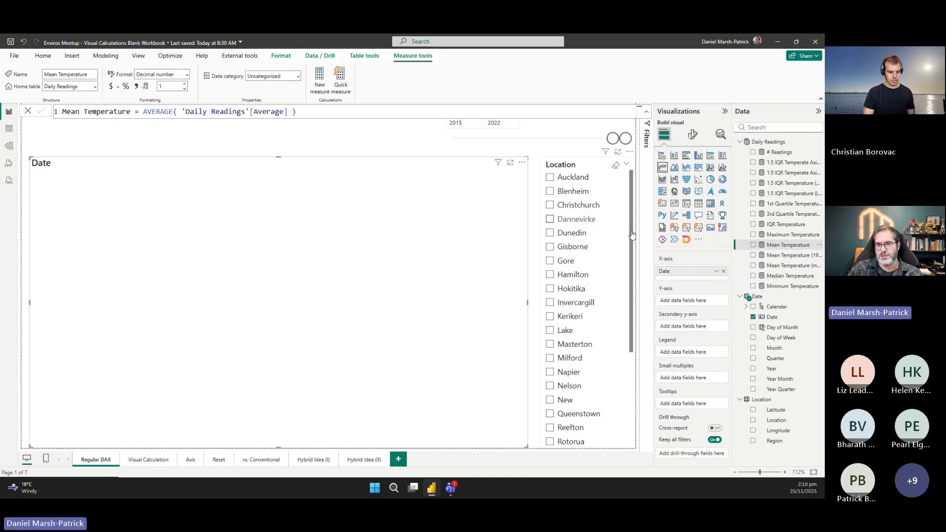
left_click(754, 246)
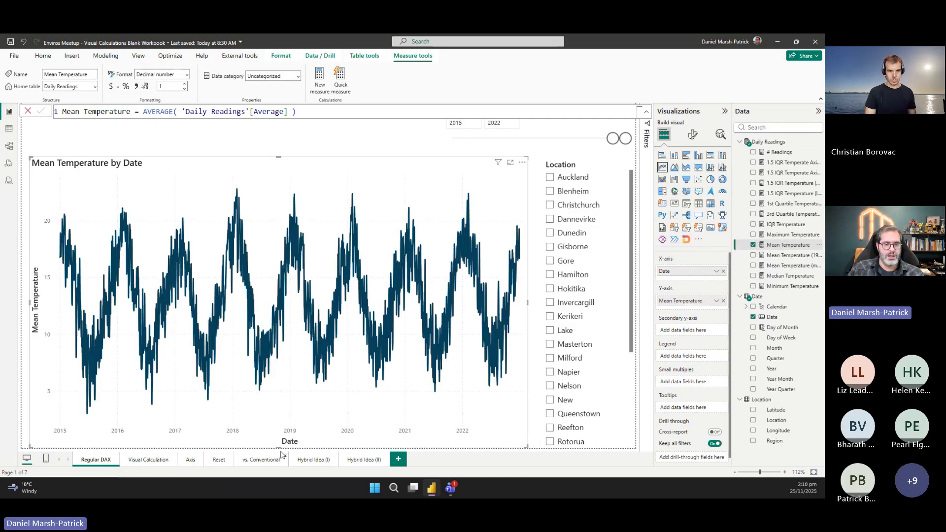
left_click_drag(290, 391, 291, 372)
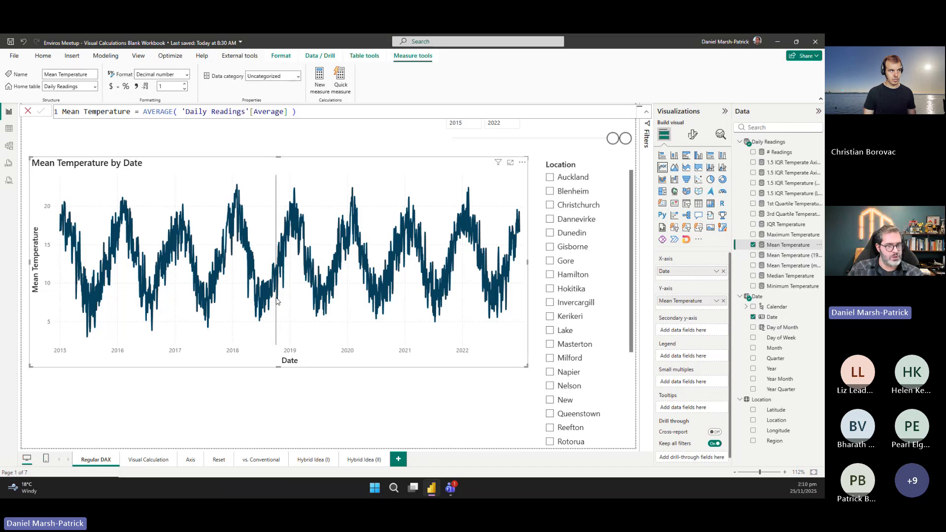
Set the Date column's format to *14/03/2001 1:30:55 pm (General Date).
mouse_move(335, 324)
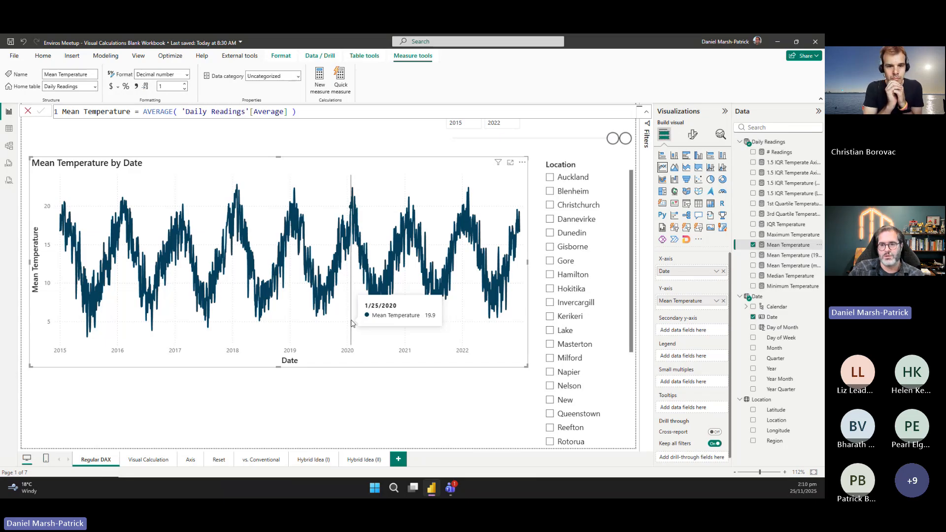
left_click(772, 317)
left_click(183, 75)
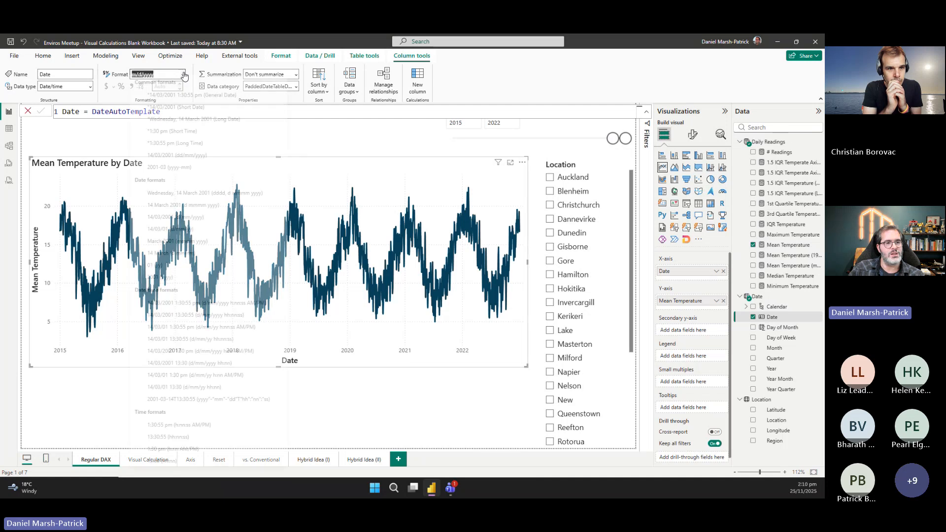
left_click(190, 100)
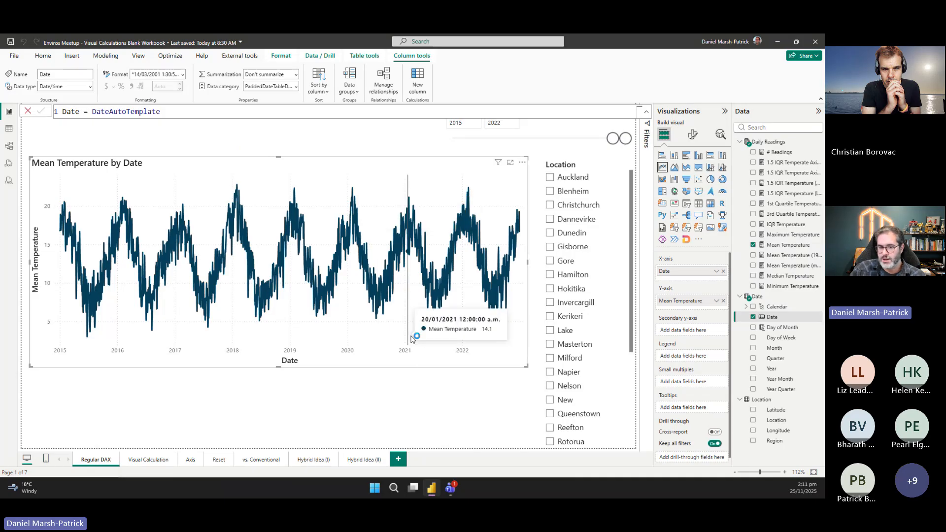
left_click(423, 401)
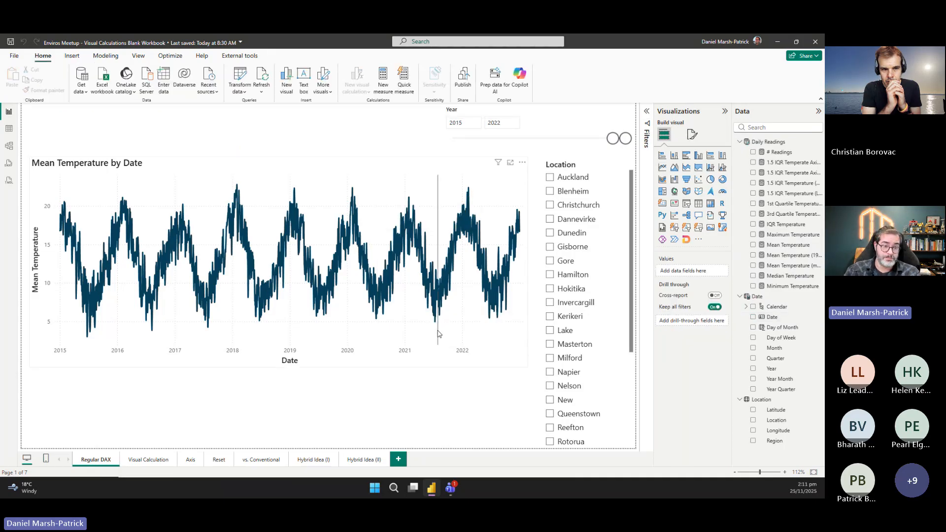
Try filtering the temperature chart to Auckland with the Location slicer, and clear that selection.
left_click(163, 164)
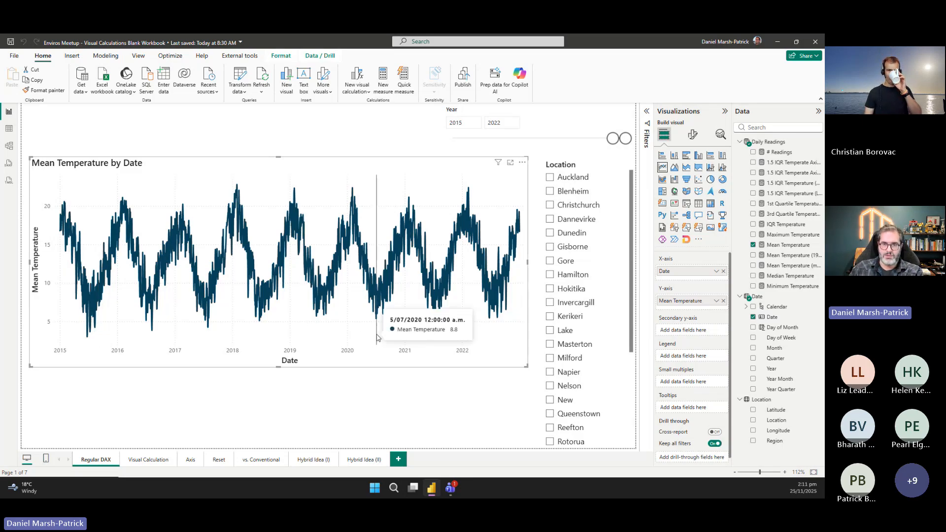
left_click(565, 177)
left_click(564, 178)
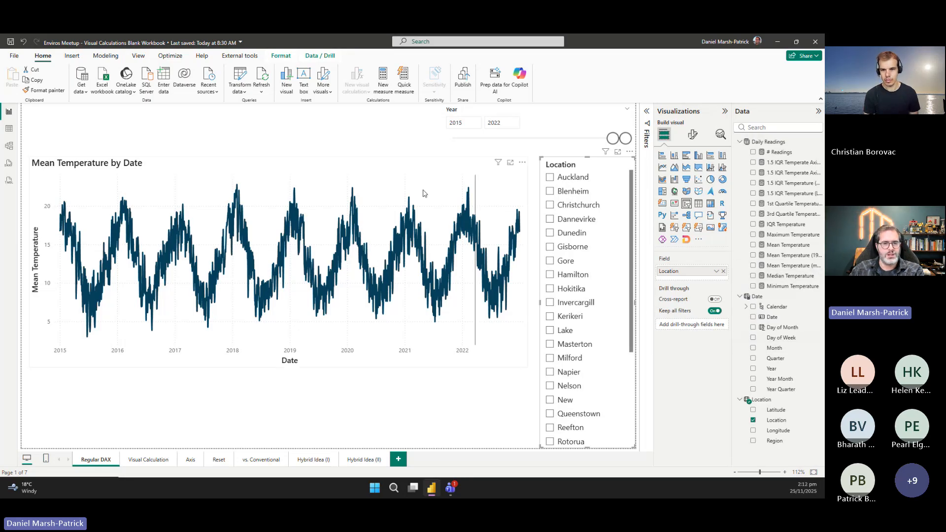
Set the line width of the Mean Temperature chart to 1 px.
left_click(353, 161)
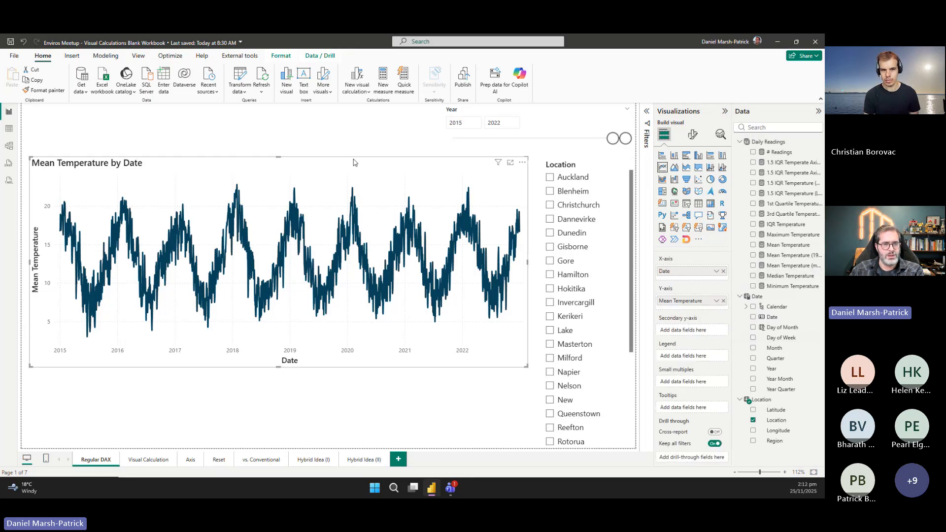
left_click(693, 134)
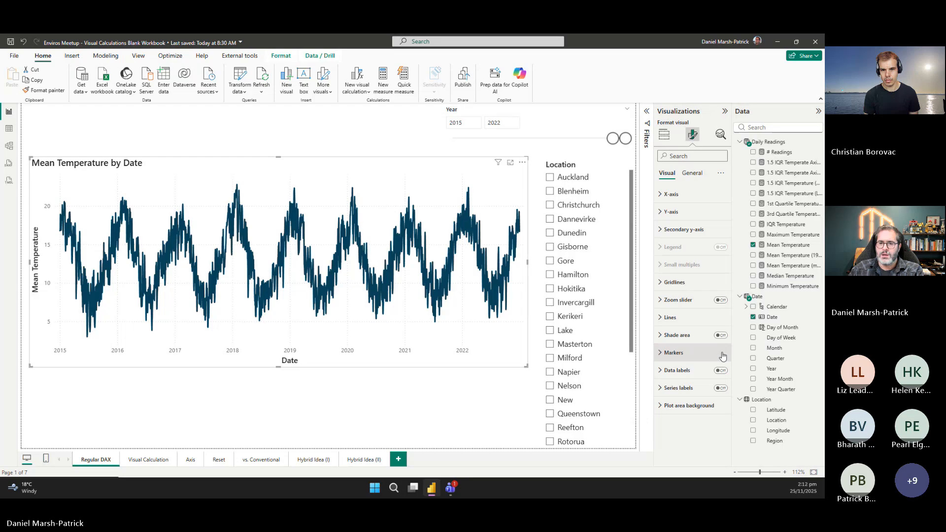
left_click(685, 320)
scroll(690, 386, "down", 3)
scroll(690, 386, "down", 1)
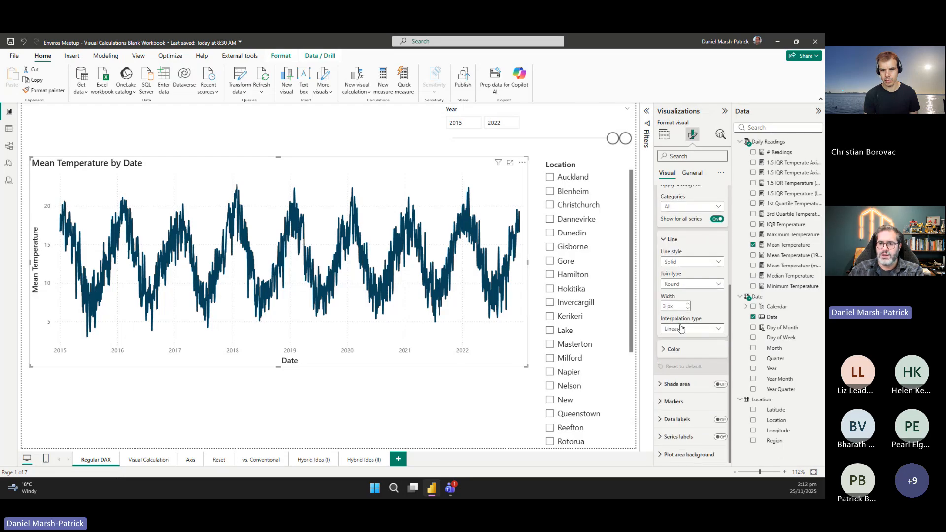
left_click(689, 312)
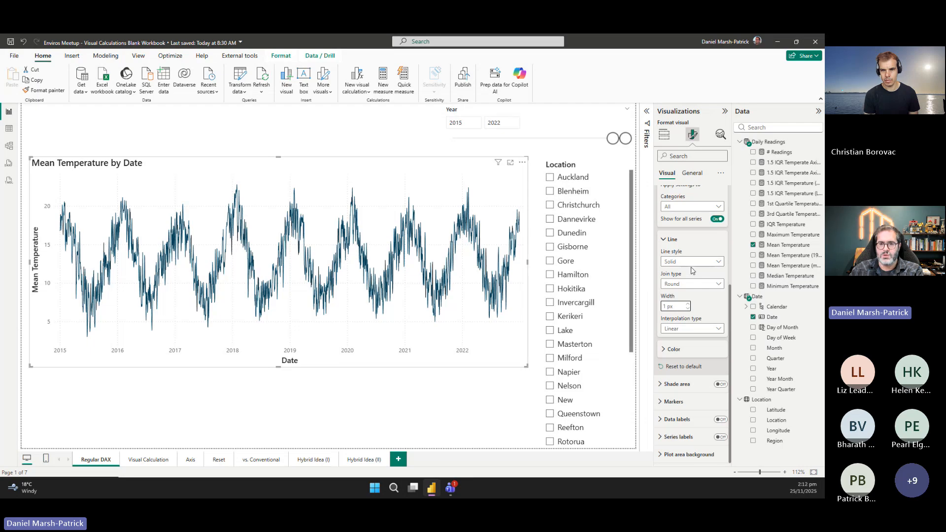
Change the Mean Temperature line's color to a light grey theme shade.
left_click(690, 350)
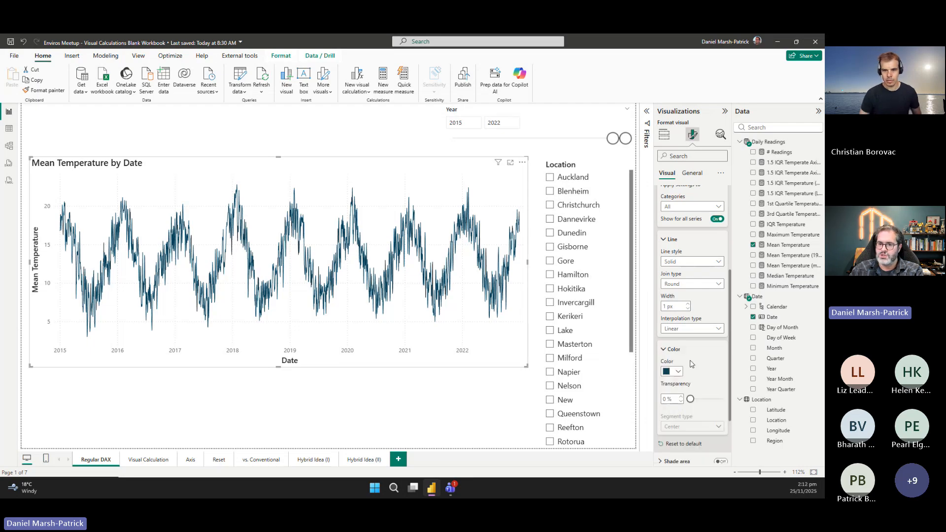
left_click(672, 372)
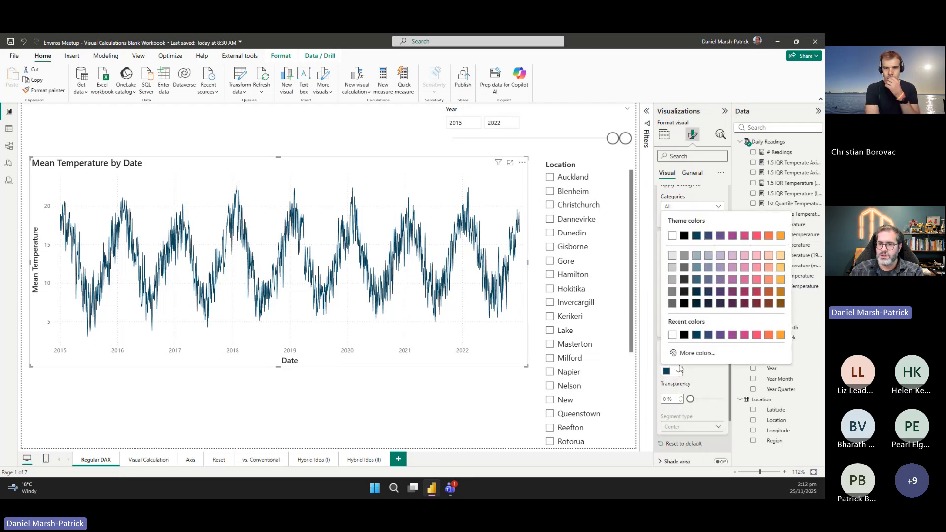
left_click(672, 285)
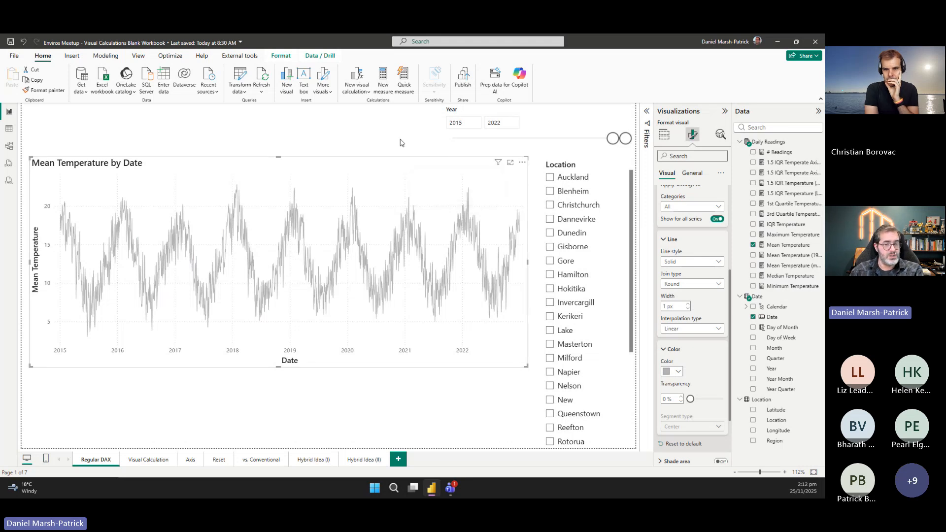
Review the formula of the Mean Temperature (moving average) measure, including its window variable and DATESINPERIOD block, and move the chart down below it.
left_click(778, 266)
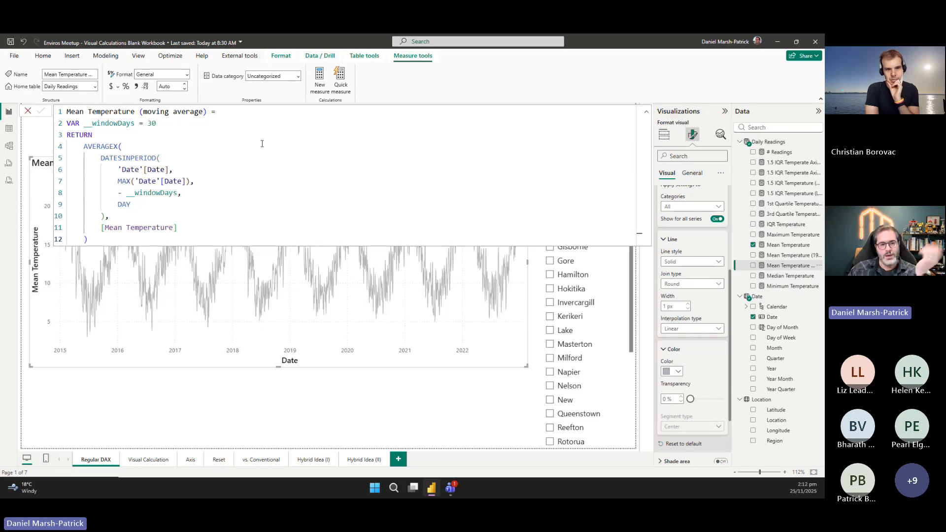
left_click_drag(158, 124, 67, 123)
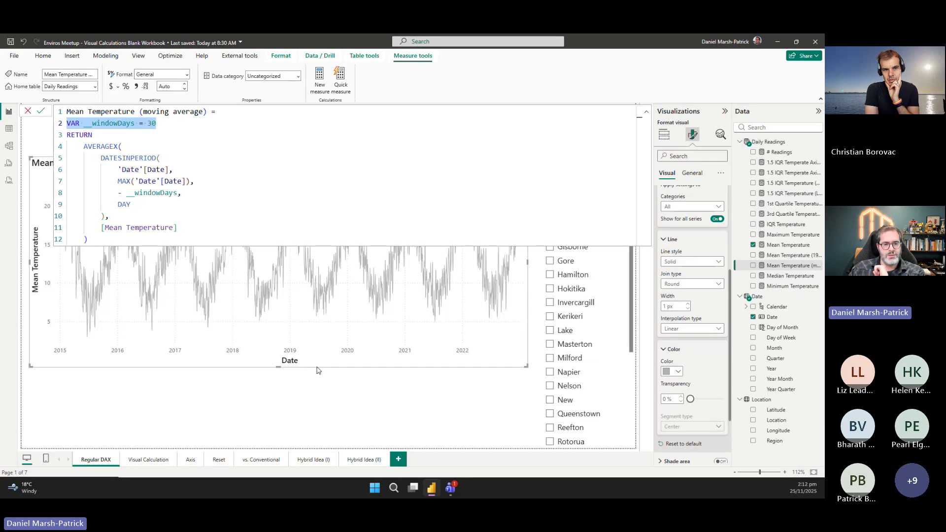
left_click_drag(318, 371, 327, 454)
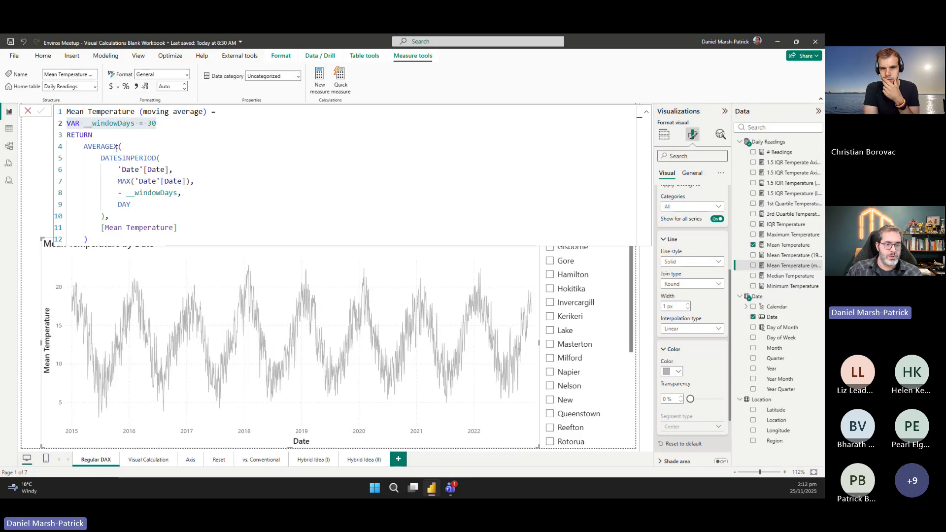
left_click_drag(100, 158, 128, 214)
left_click(199, 163)
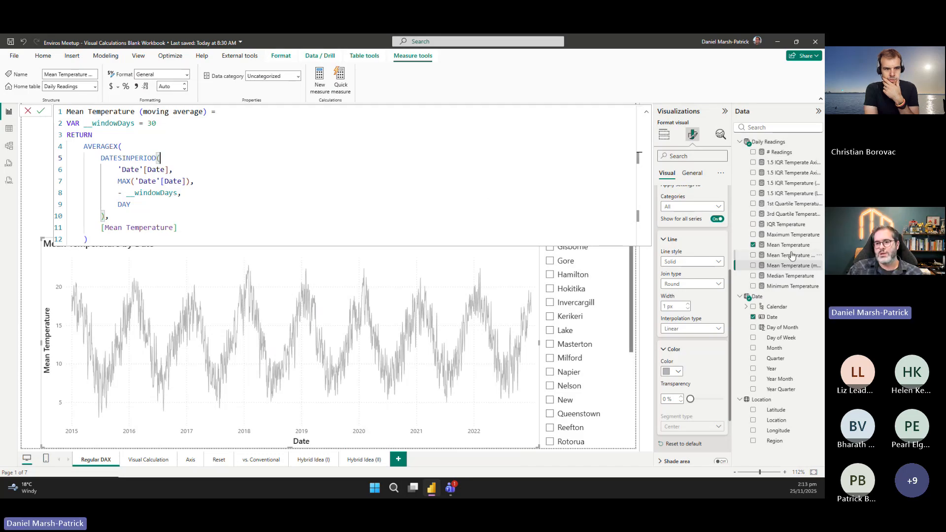
Add the Mean Temperature (moving average) measure to the line chart and set that series' line width to 3 px.
left_click(753, 266)
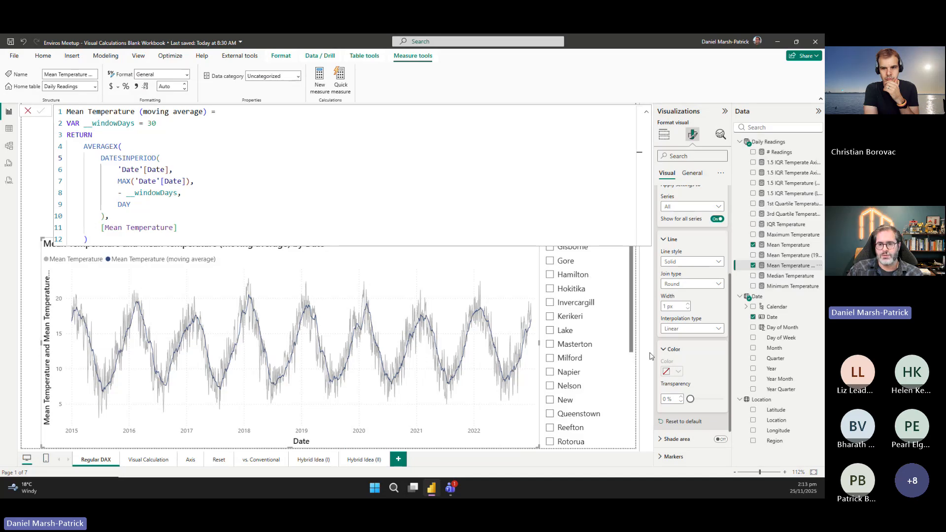
scroll(705, 360, "down", 2)
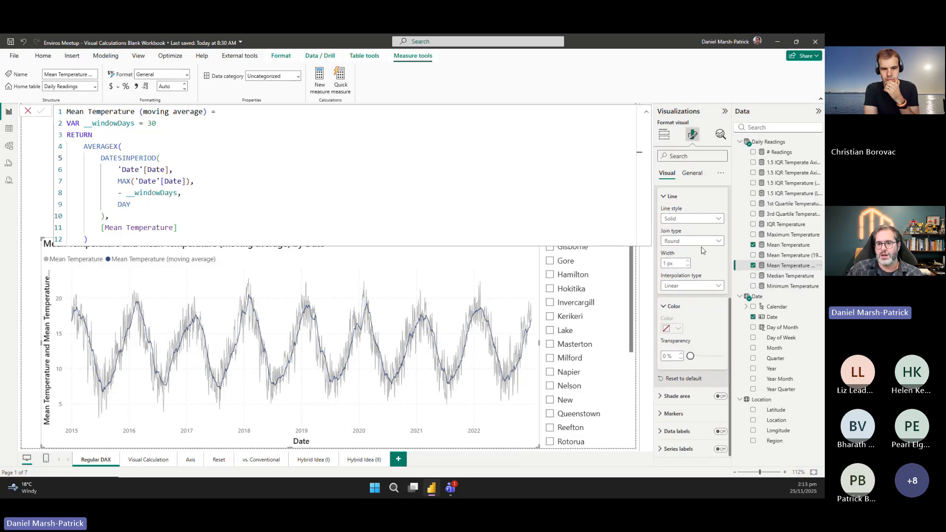
scroll(689, 226, "up", 3)
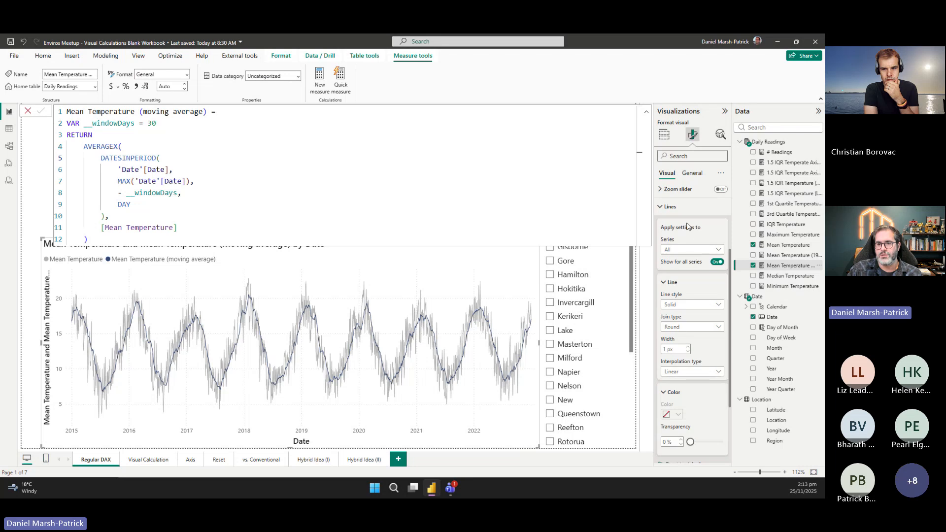
left_click(692, 250)
left_click(690, 279)
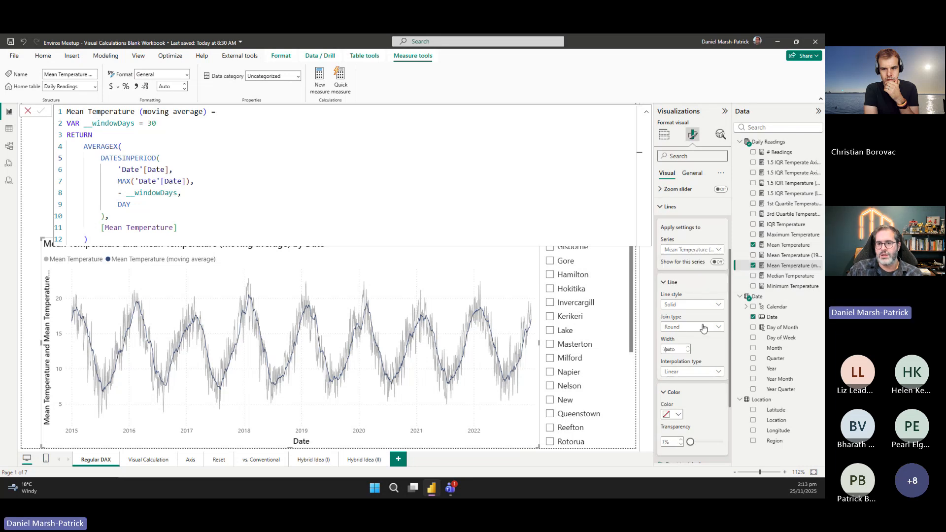
left_click(717, 262)
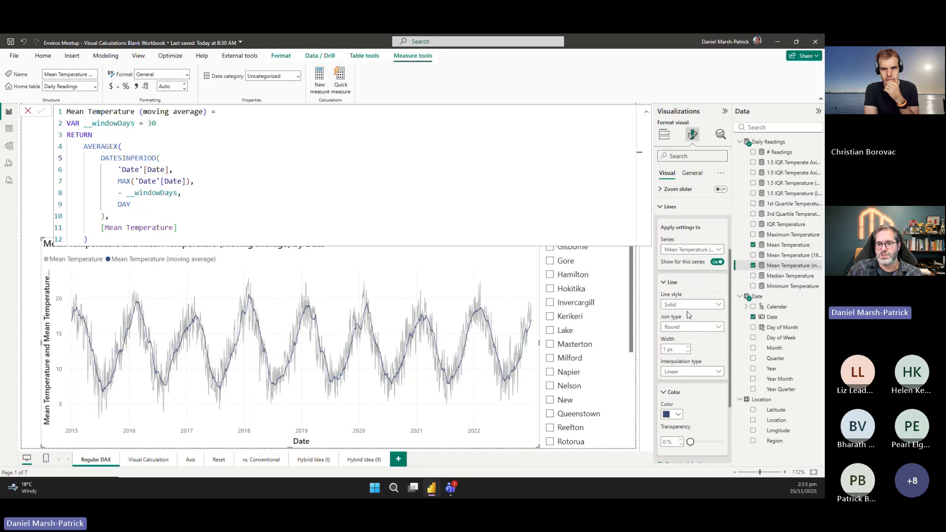
left_click(688, 348)
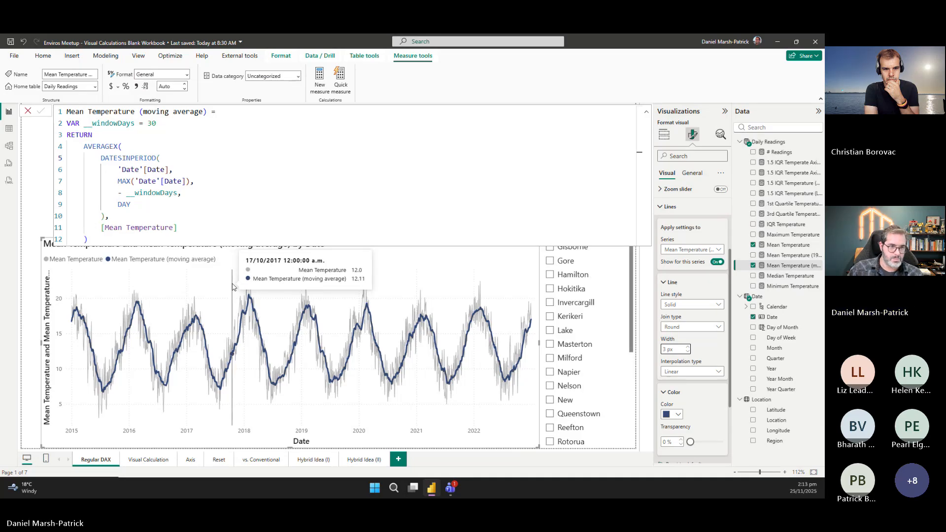
Try a 10-day window in the Mean Temperature (moving average) measure by setting __windowDays to 10.
double_click(152, 123)
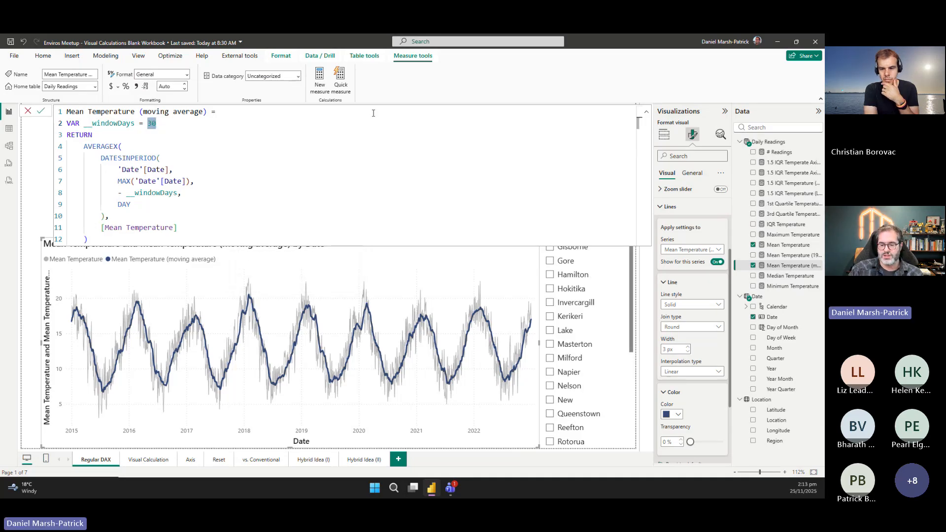
type("10")
key("Return")
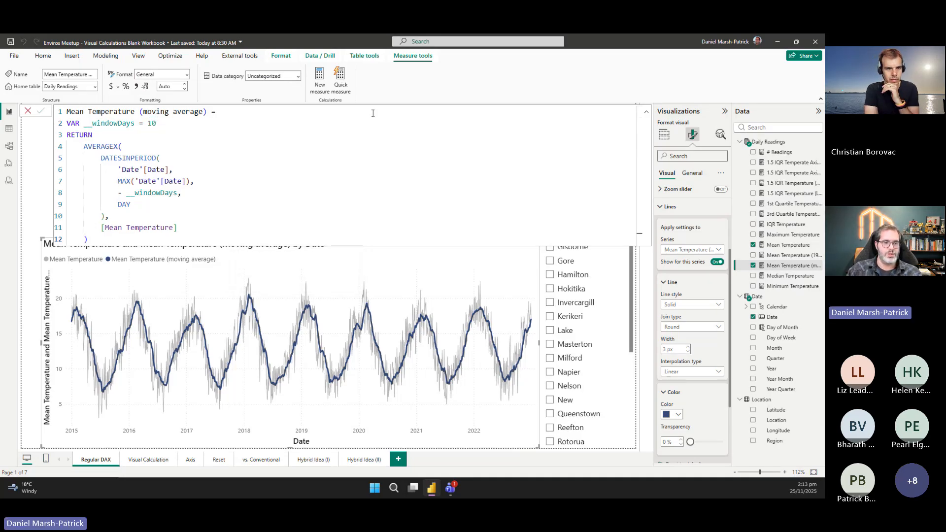
Set __windowDays to 60 in the Mean Temperature (moving average) measure and close its formula.
double_click(152, 124)
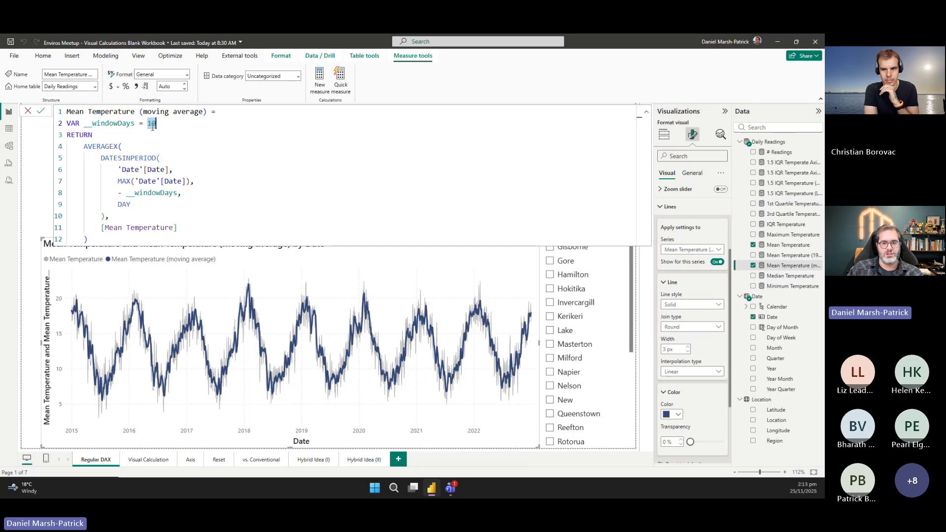
type("60")
key("Return")
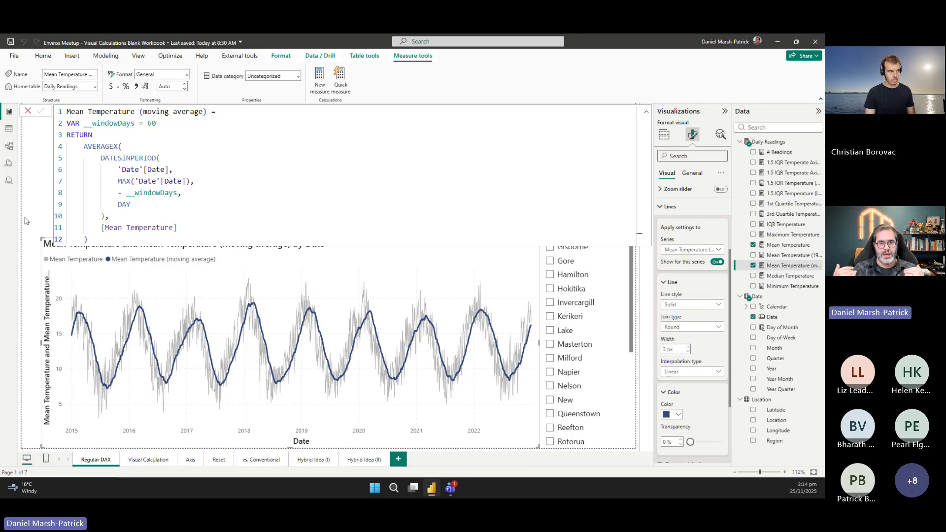
left_click(16, 352)
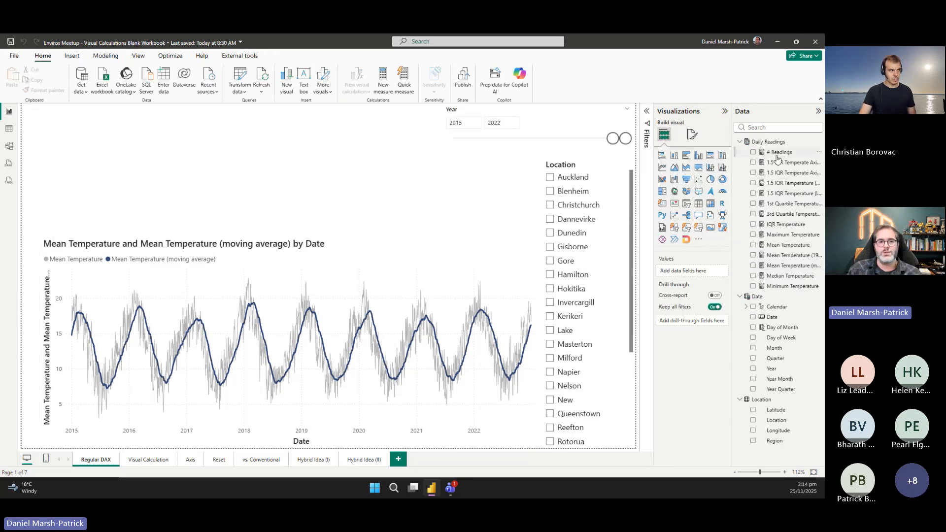
Show the line chart's data as a table, compare the daily Mean Temperature with the moving average values, and return to the report.
left_click(295, 248)
left_click(534, 243)
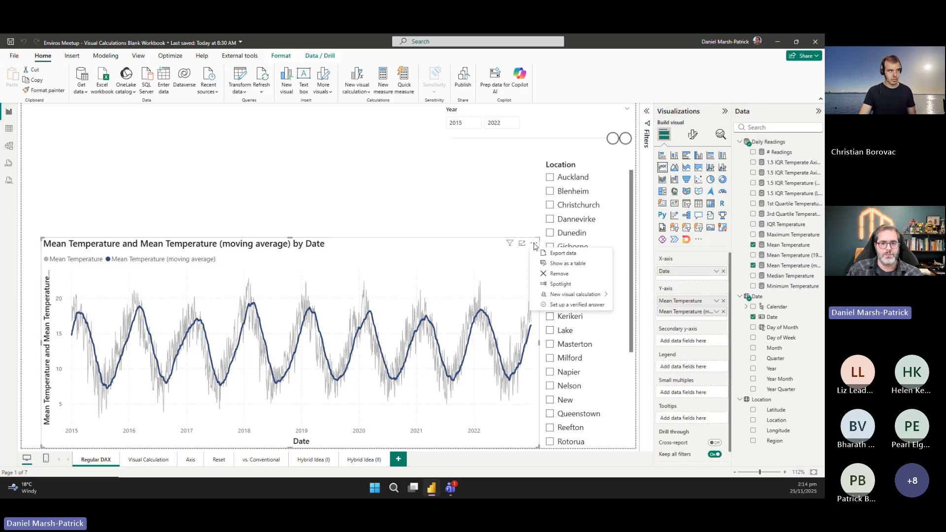
left_click(562, 265)
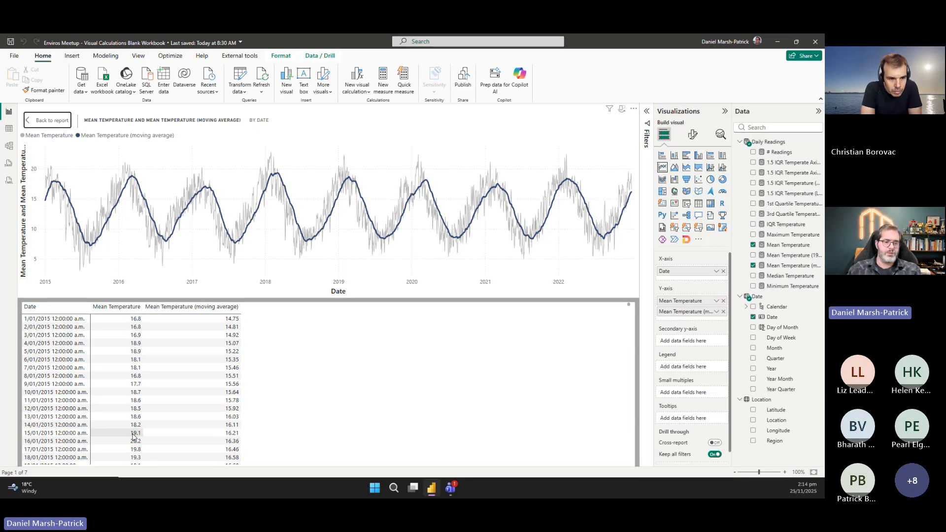
key("ctrl+2")
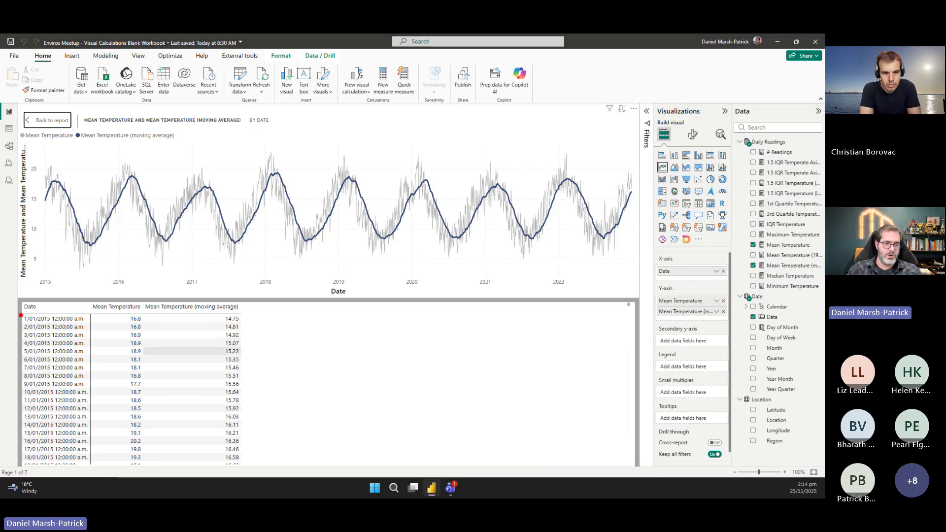
mouse_move(20, 313)
left_mouse_down()
mouse_move(101, 326)
mouse_move(144, 325)
mouse_move(144, 312)
left_mouse_up()
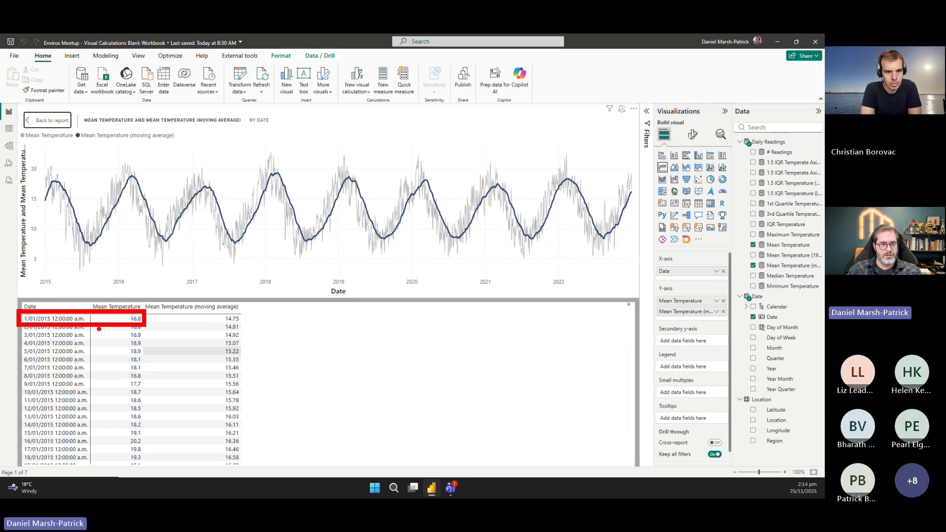
left_click_drag(86, 323, 225, 318)
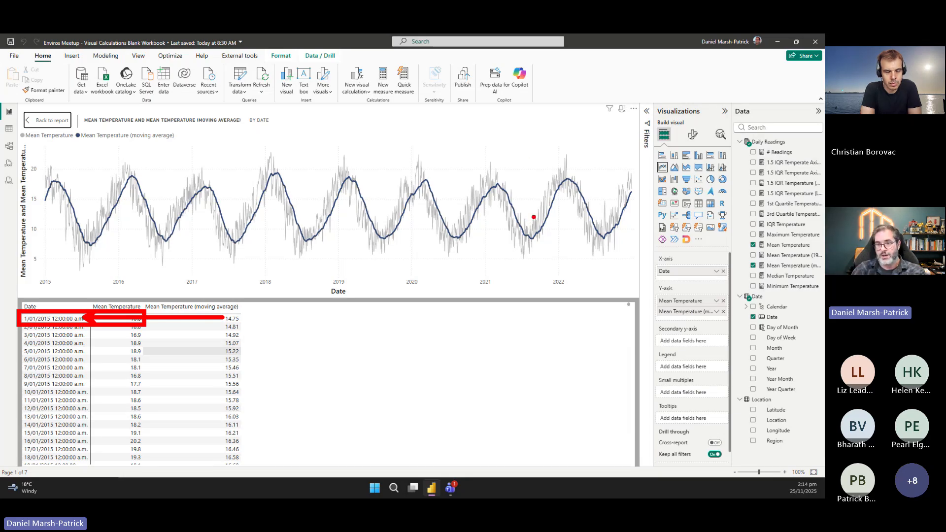
key("Escape")
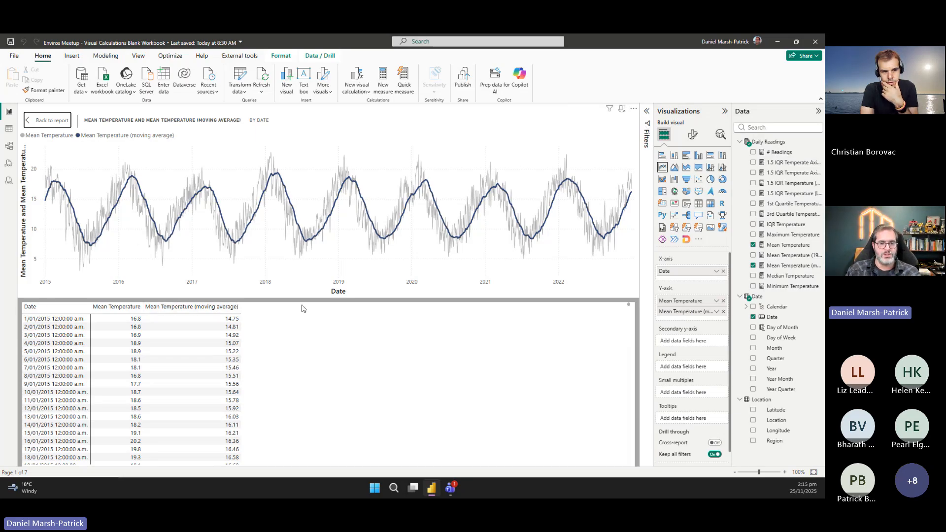
left_click(60, 122)
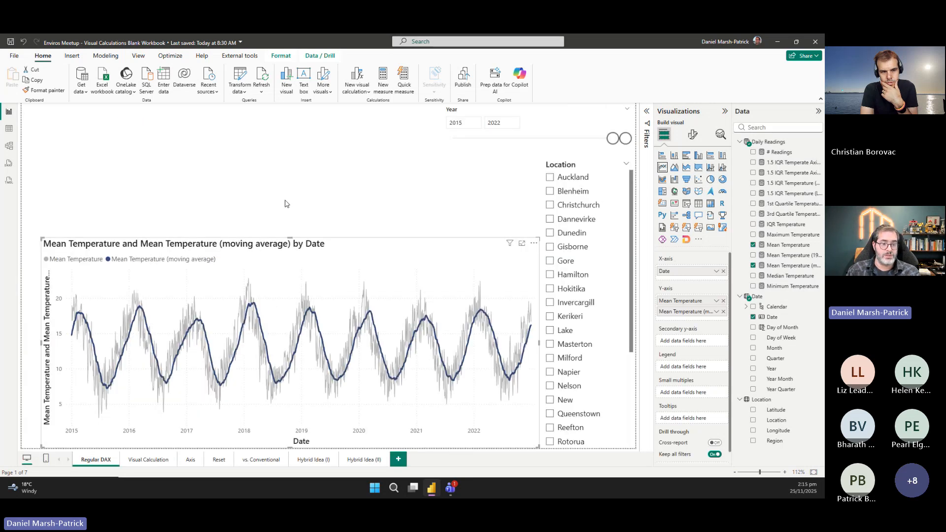
left_click(285, 203)
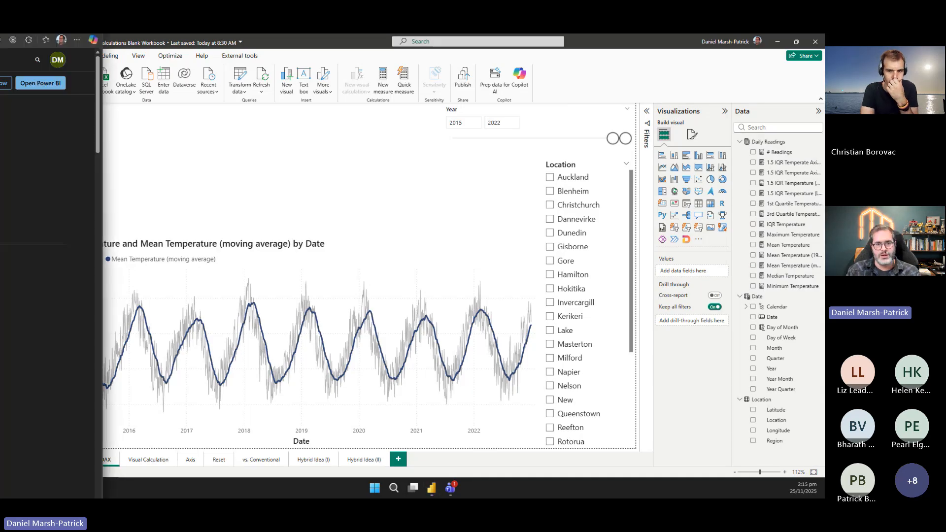
Switch to the browser and view the Microsoft Learn article "Using visual calculations (preview)", then put it away to reveal the Power BI report.
left_click_drag(0, 39, 469, 144)
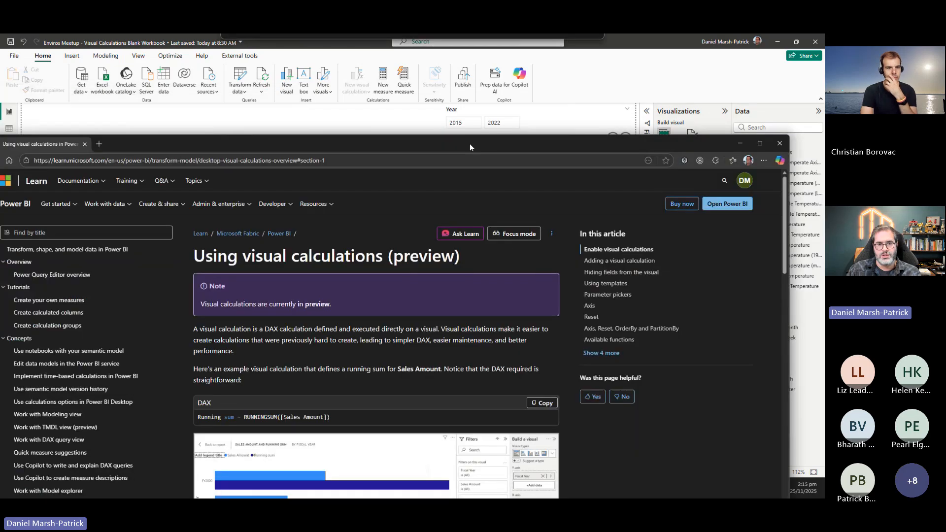
double_click(469, 143)
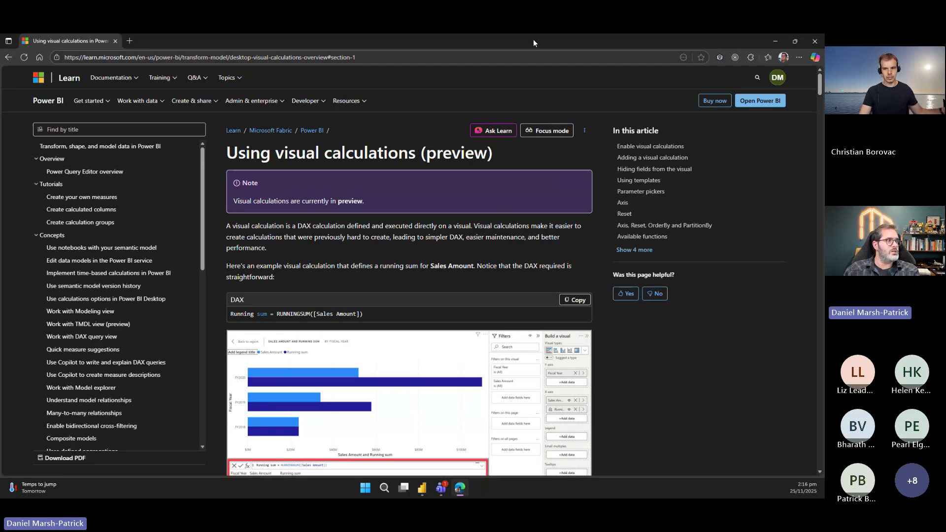
left_click_drag(534, 43, 0, 30)
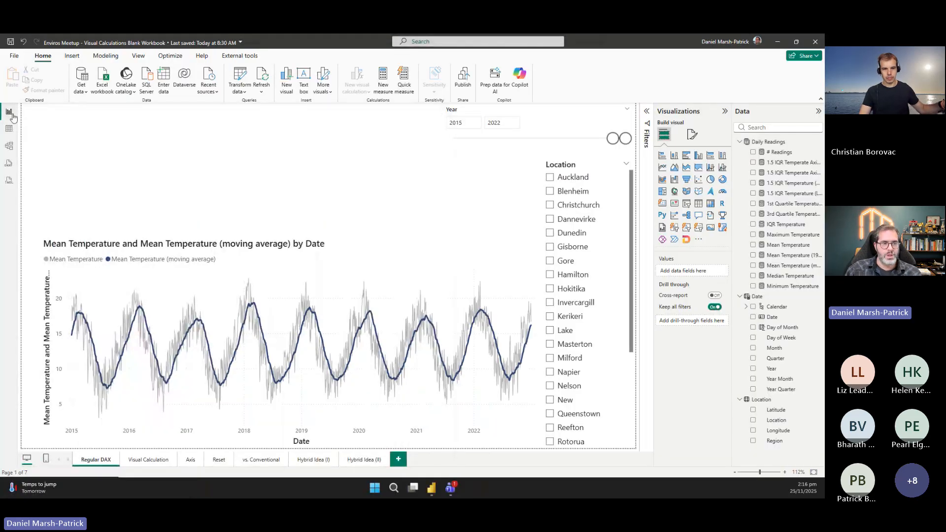
Check the Visual calculations setting among the preview features in Power BI's options, and close the options without changes.
left_click(15, 56)
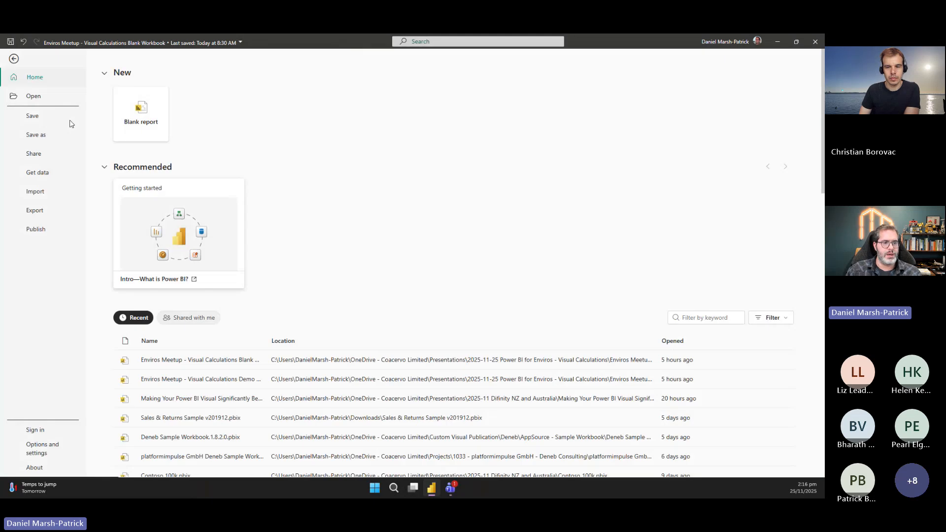
left_click(42, 445)
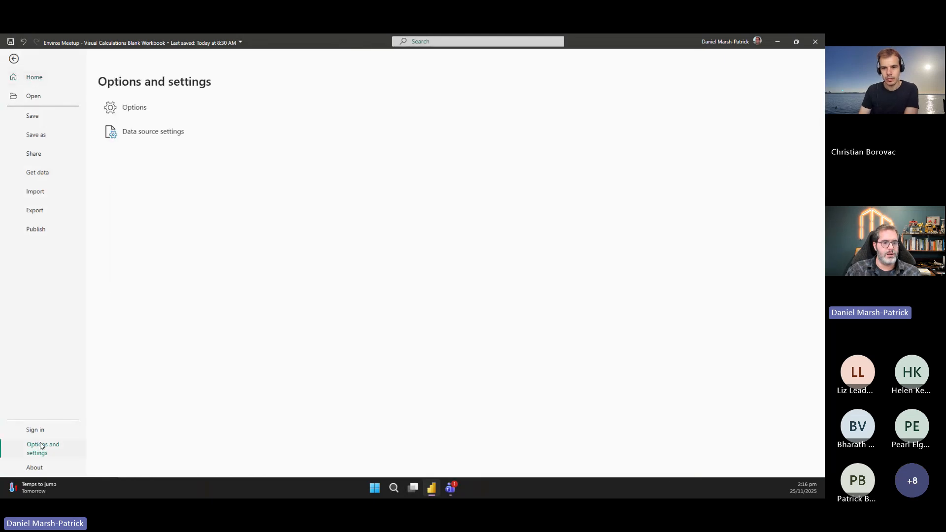
left_click(134, 108)
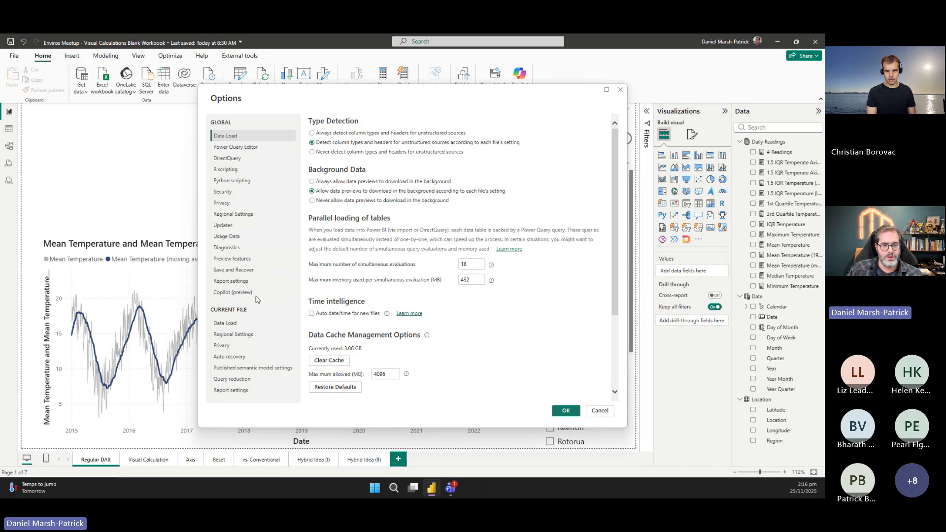
left_click(255, 261)
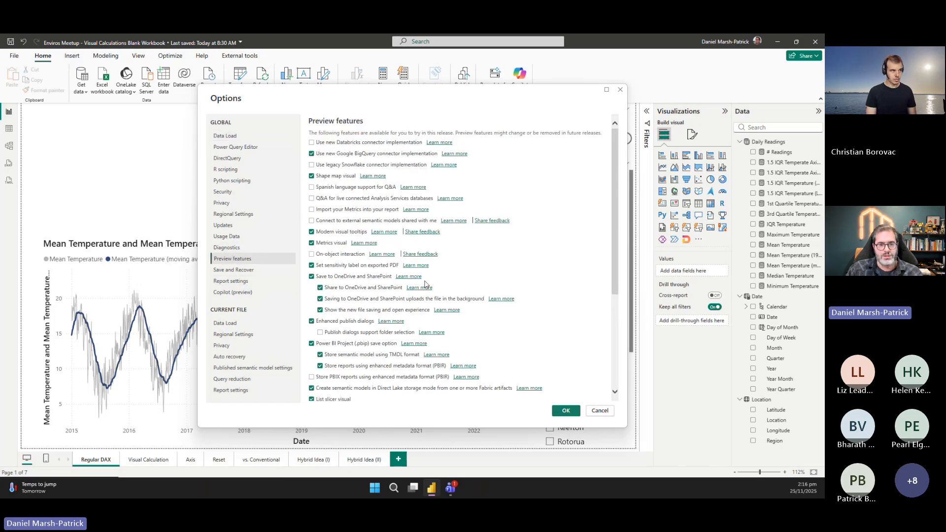
scroll(456, 304, "down", 4)
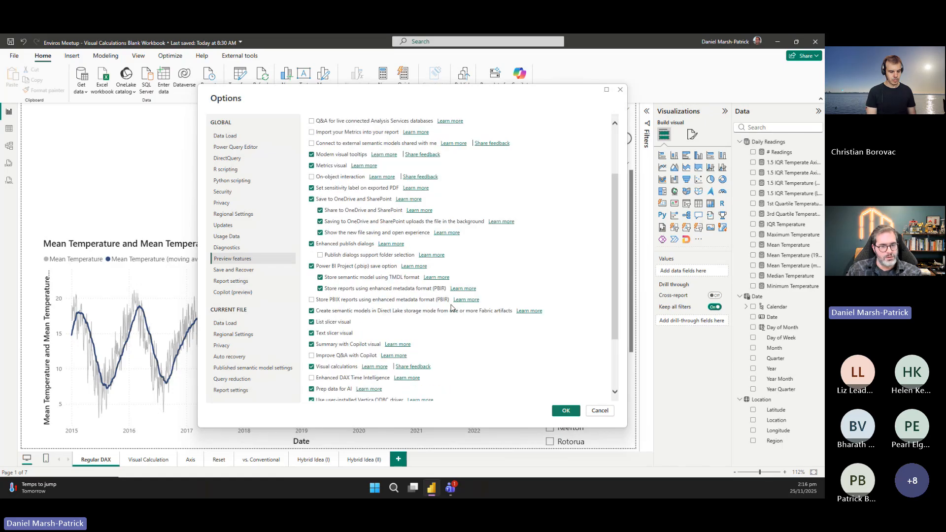
scroll(463, 300, "down", 2)
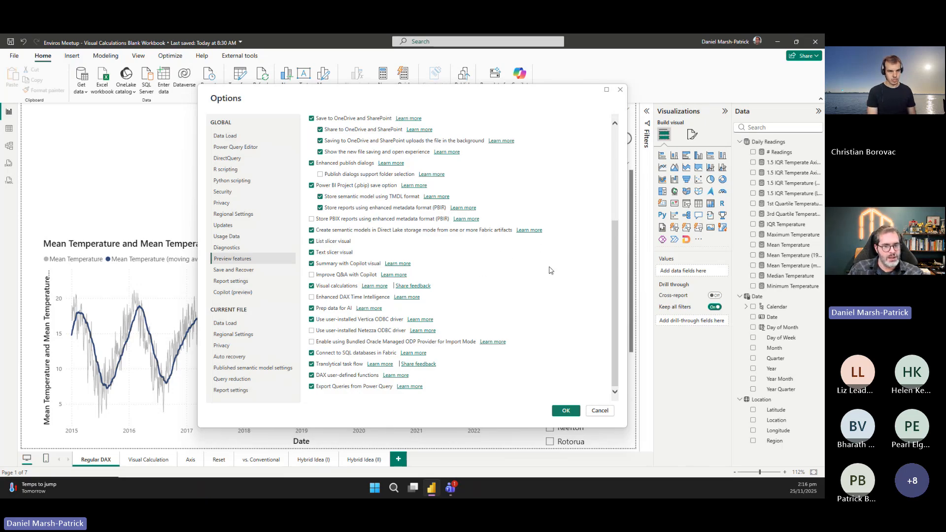
key("ctrl+1")
left_click_drag(448, 276, 293, 296)
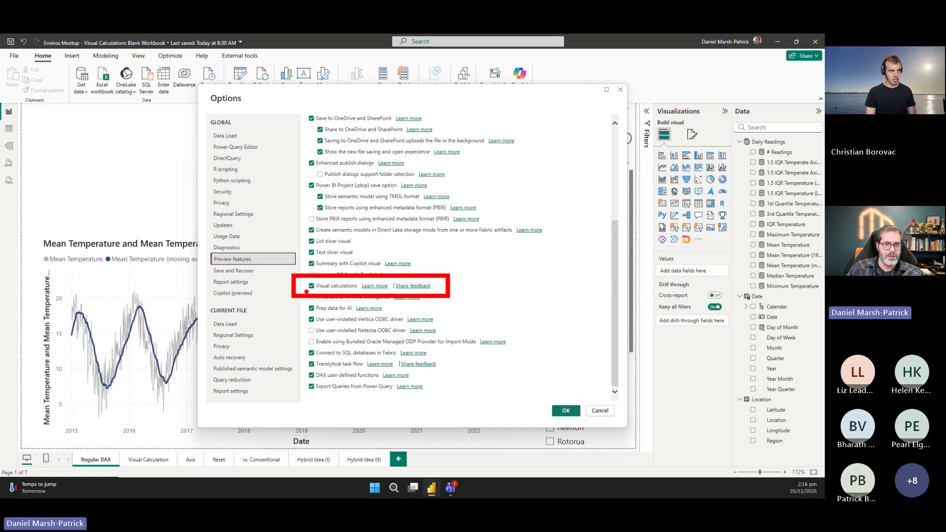
key("Escape")
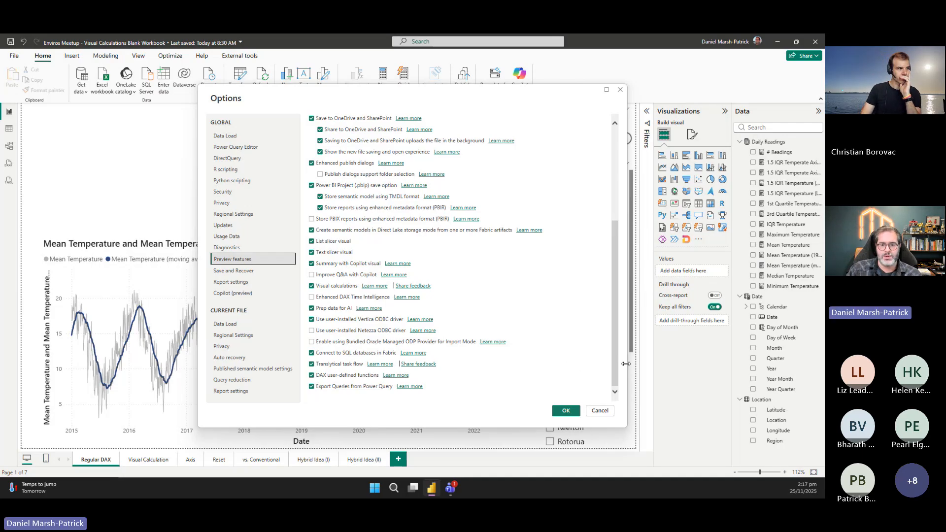
left_click(608, 413)
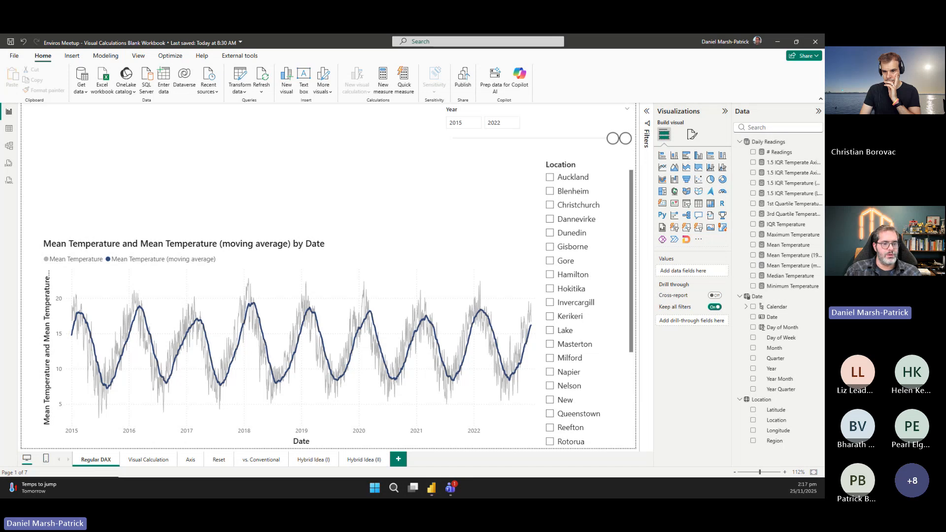
Copy the moving average line chart onto the Visual Calculation page and reduce its height to leave room below.
left_click(129, 247)
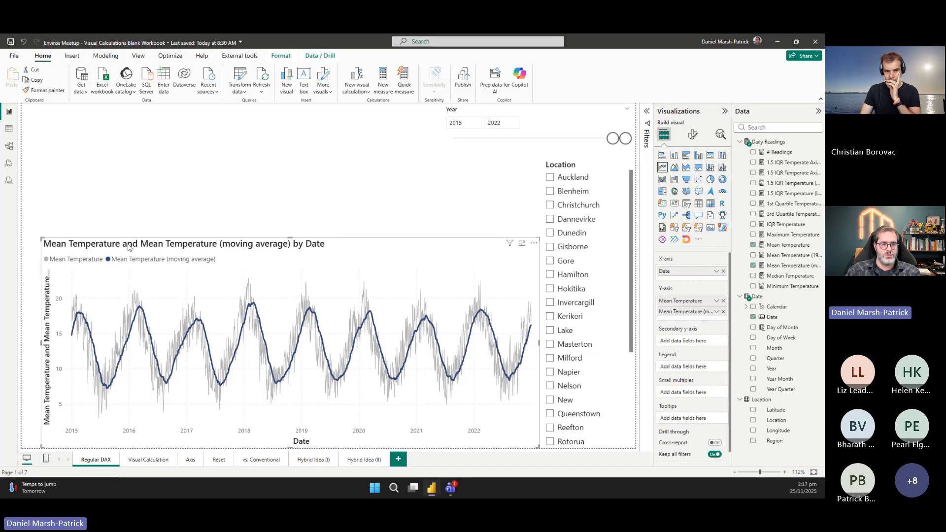
left_click(156, 460)
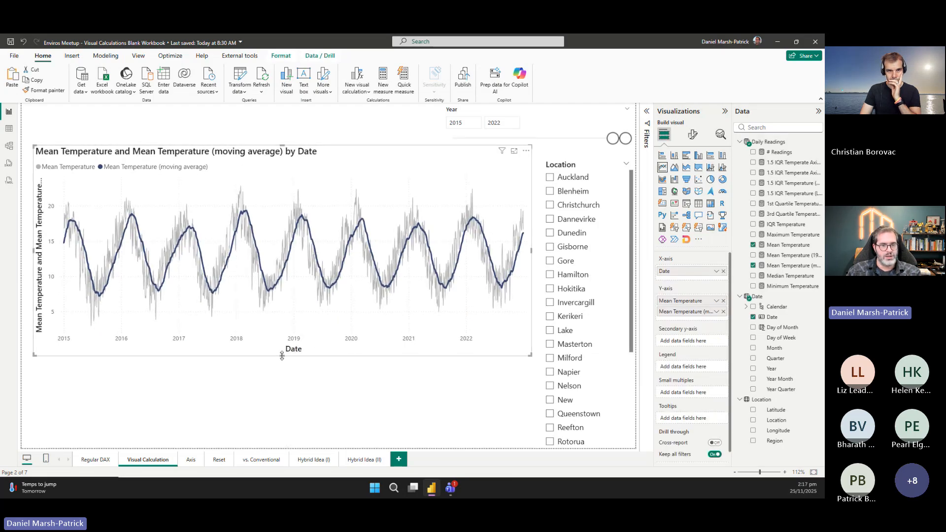
left_click_drag(283, 353, 279, 284)
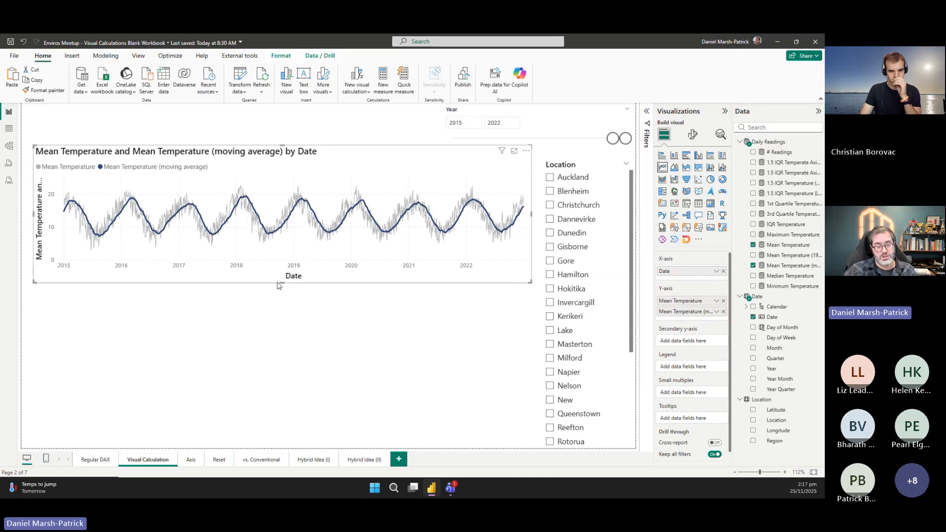
Examine the Mean Temperature (moving average) measure's formula on the Visual Calculation page, and close it.
left_click(788, 266)
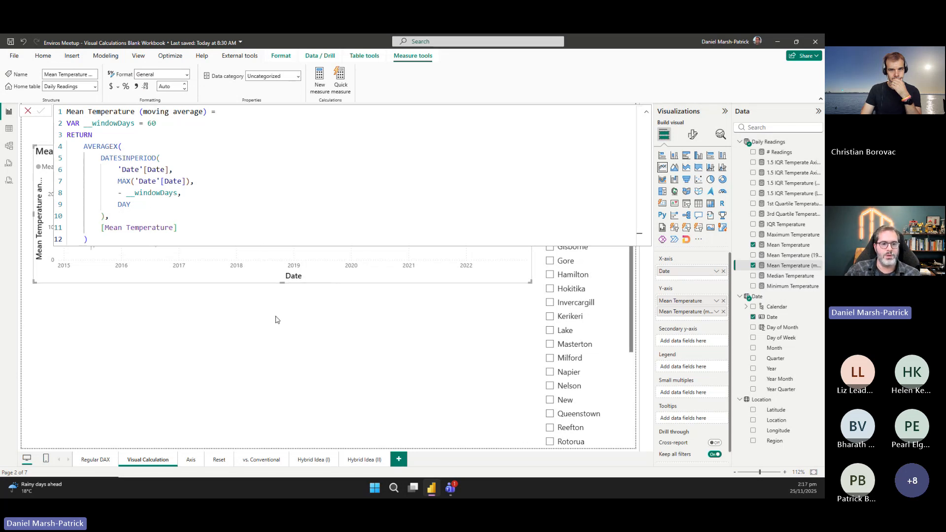
left_click(371, 332)
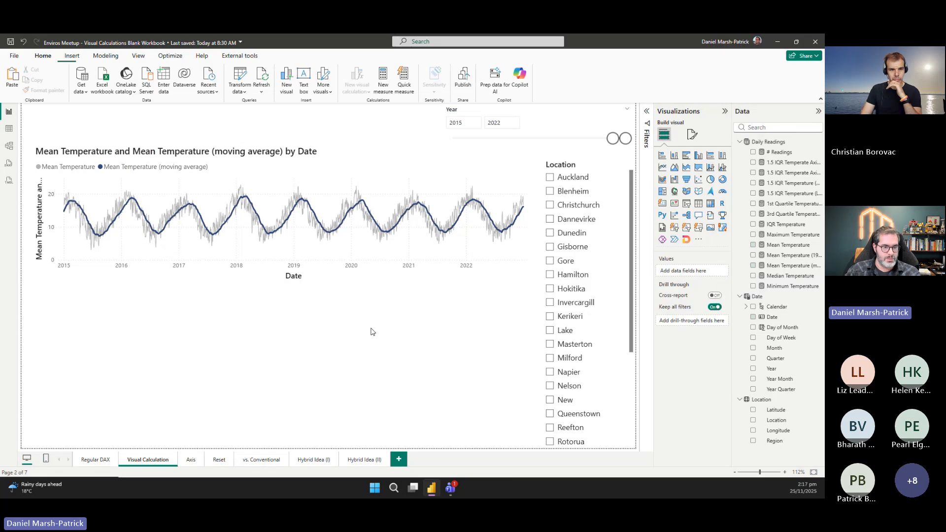
Duplicate the line chart, align the copy below the original, and remove Mean Temperature (moving average) from the copy.
left_click(189, 155)
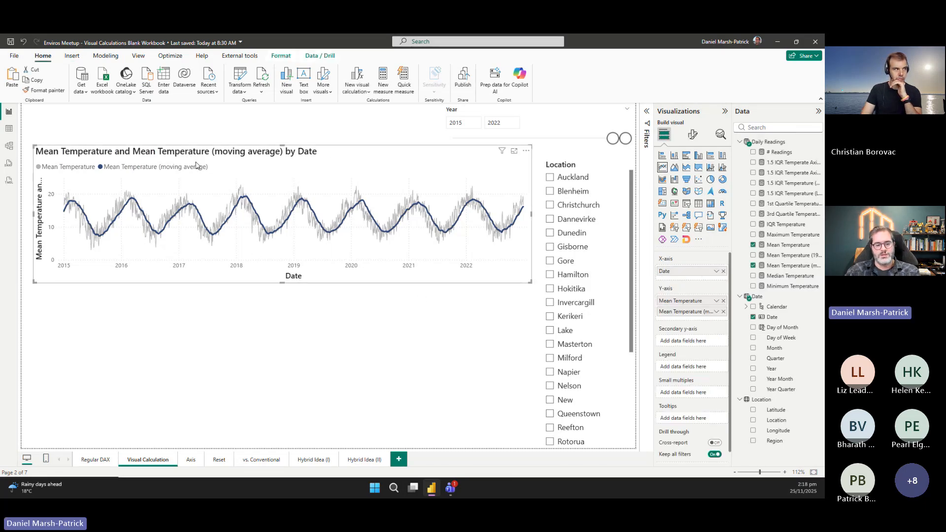
key("ctrl+v")
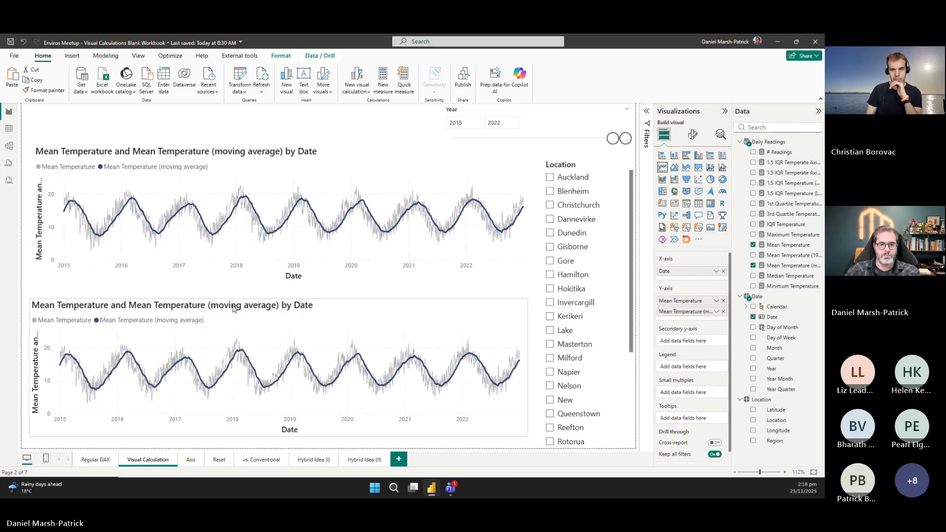
left_click_drag(233, 309, 237, 304)
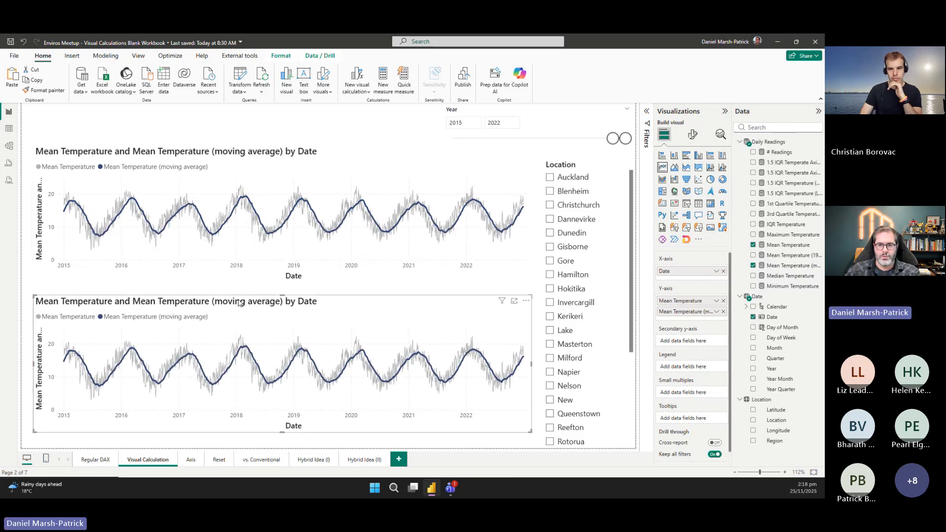
left_click(724, 312)
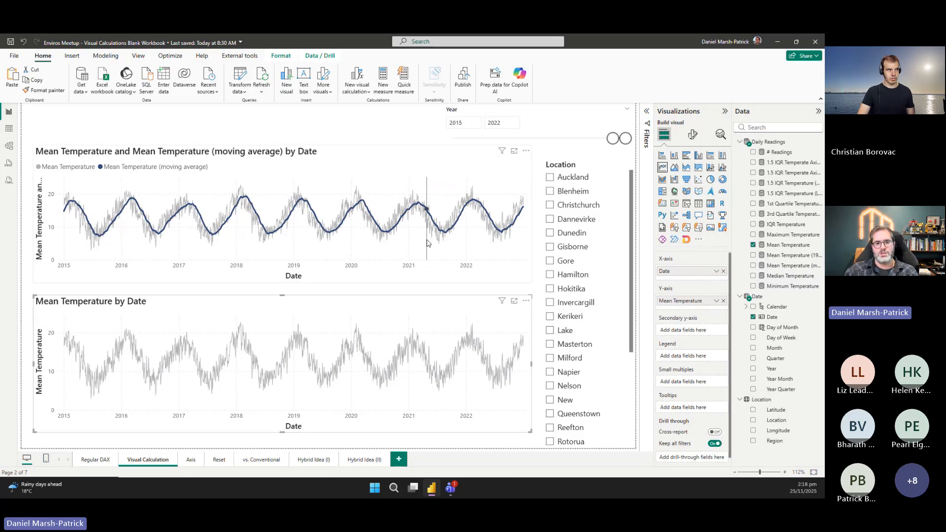
Select the upper line chart and open the formula of its Mean Temperature (moving average) measure.
left_click(458, 151)
left_click(787, 267)
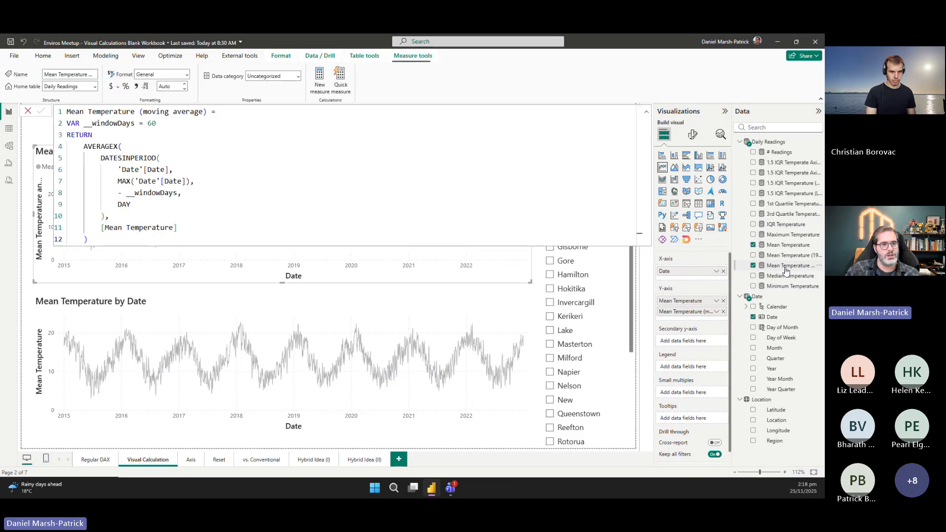
Set the __windowDays variable to 30 in the Mean Temperature (moving average) measure, commit it and close the formula.
double_click(151, 123)
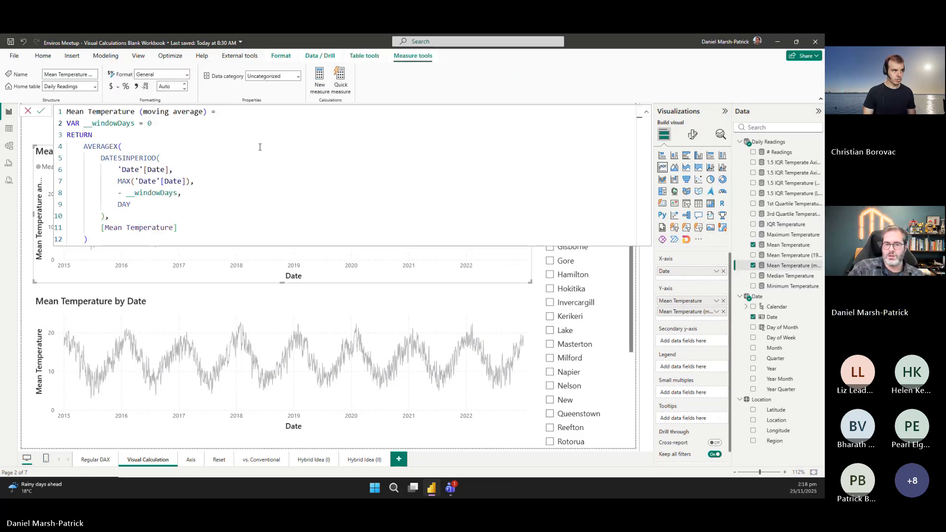
type("30")
key("Return")
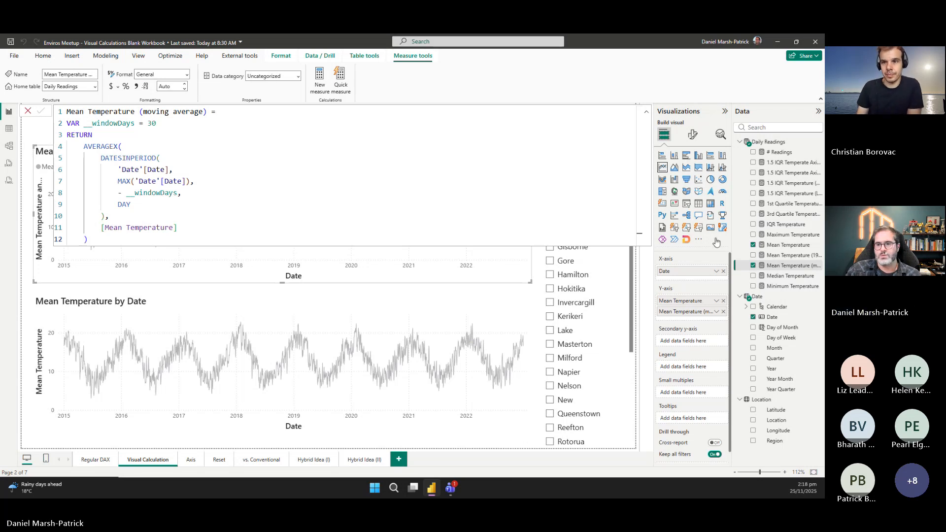
left_click(779, 143)
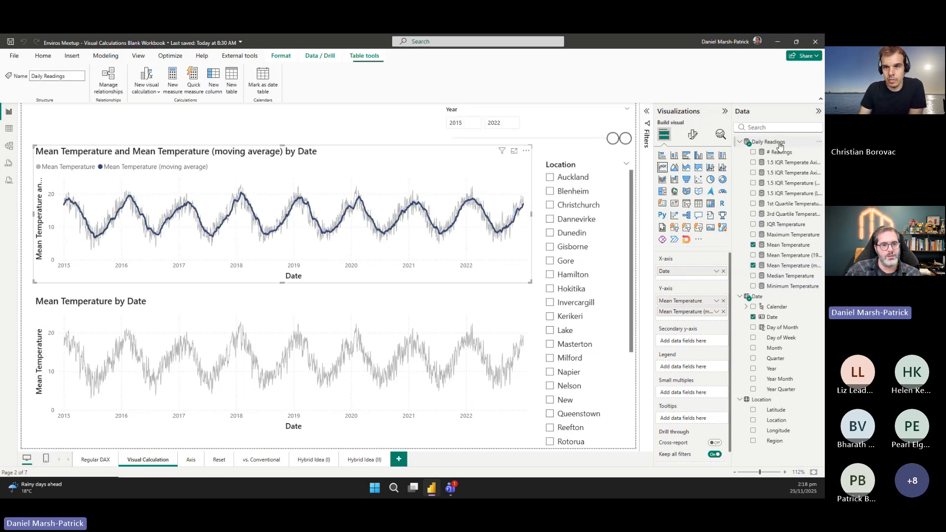
left_click(214, 127)
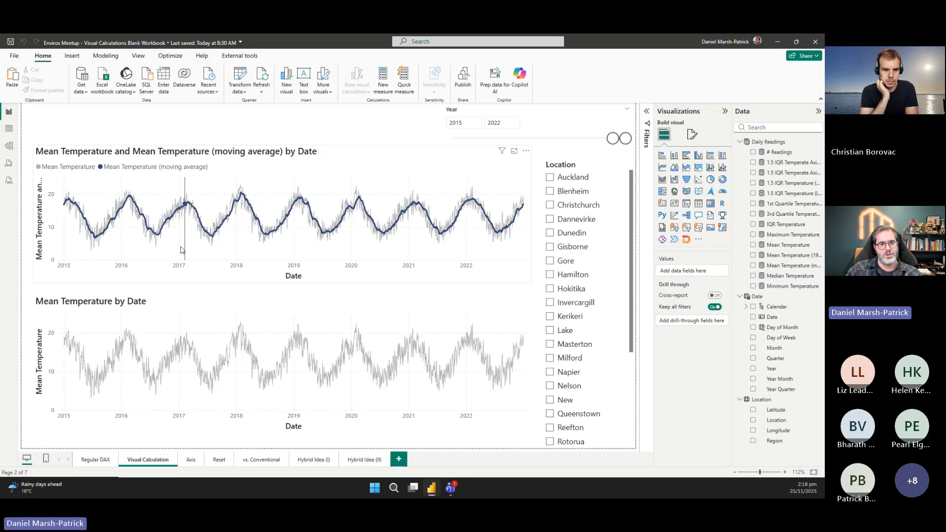
mouse_move(159, 252)
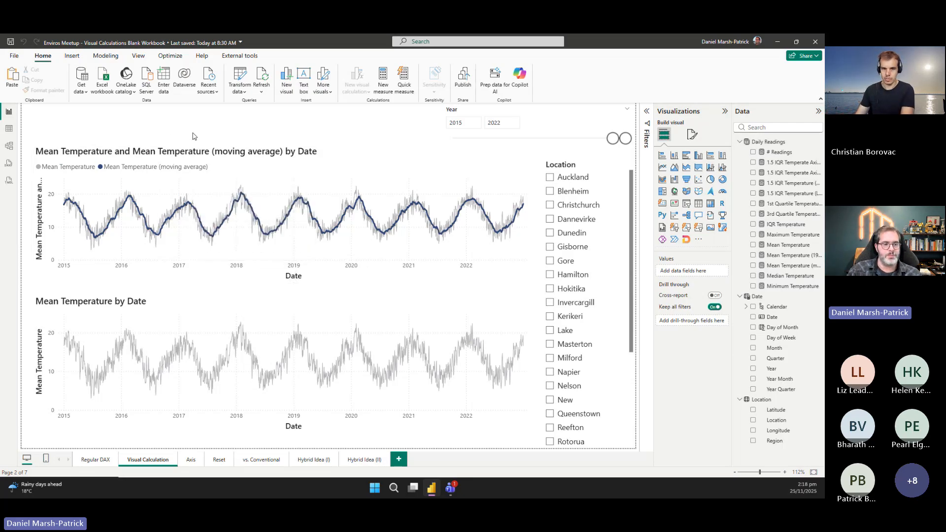
Add a new visual calculation to the lower Mean Temperature by Date chart with the placeholder formula Calculation = 1.
left_click(106, 303)
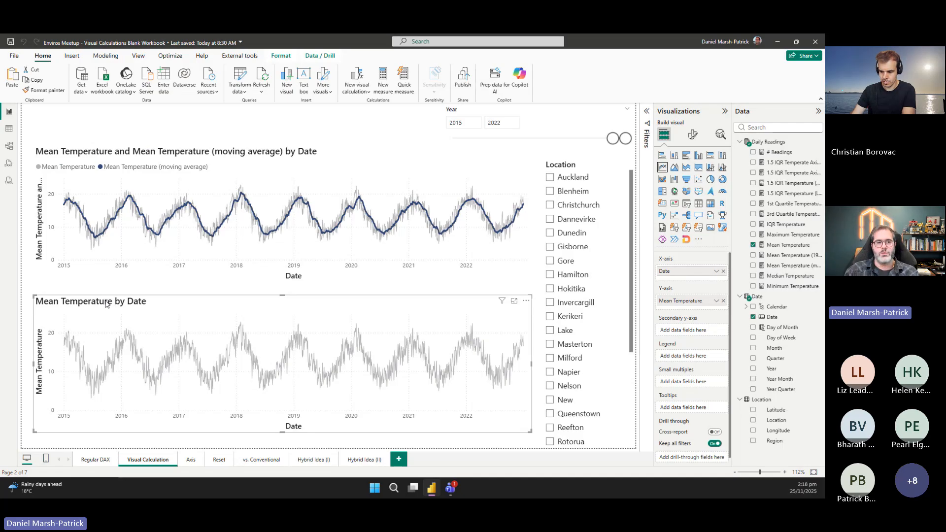
left_click(356, 78)
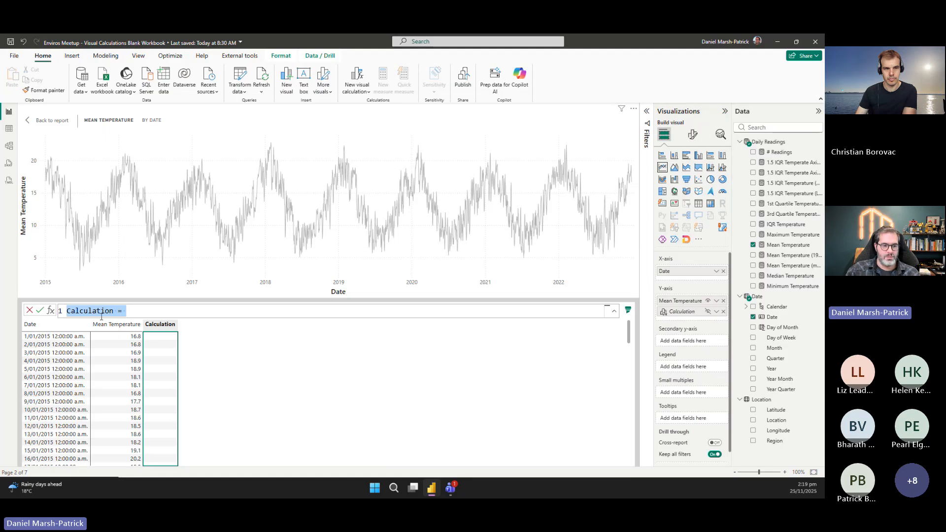
left_click(134, 311)
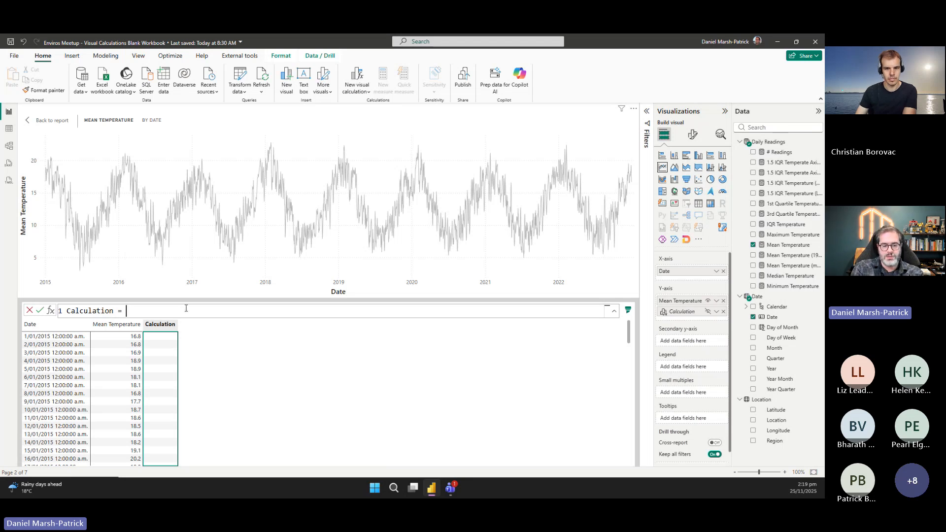
type("1")
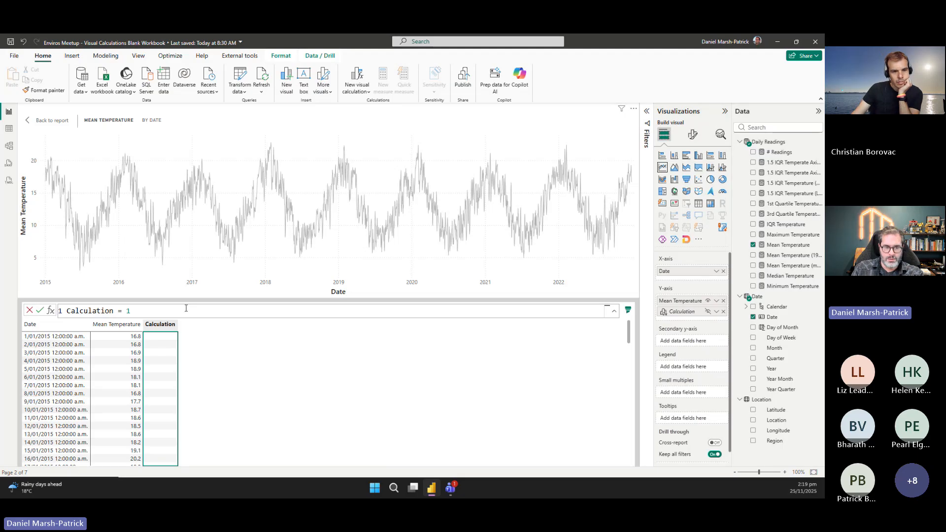
key("Return")
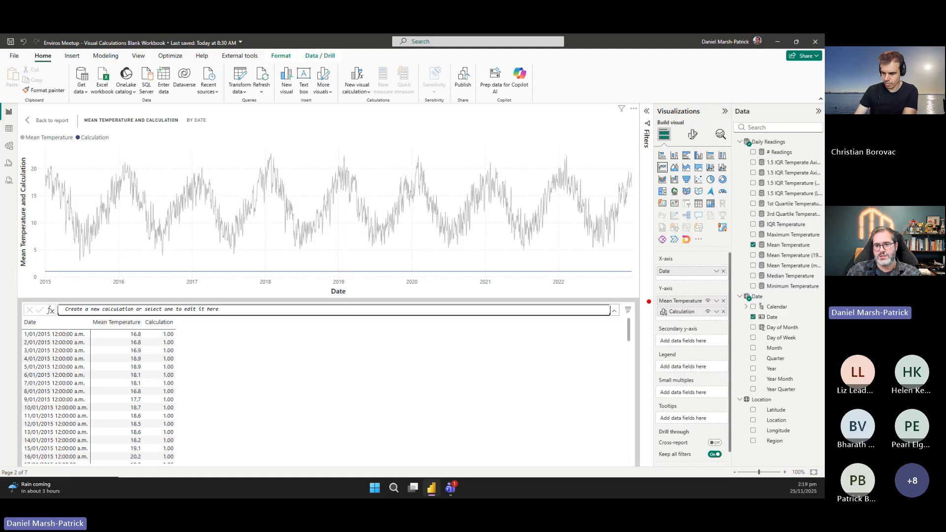
left_click_drag(647, 300, 731, 323)
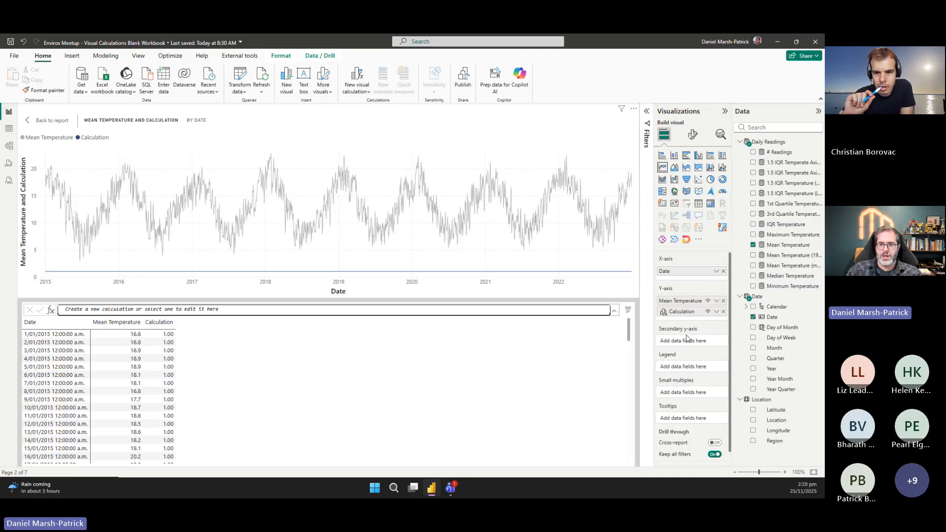
Reopen the placeholder visual calculation and replace its whole formula with the opening "Rolling Average =".
left_click(682, 312)
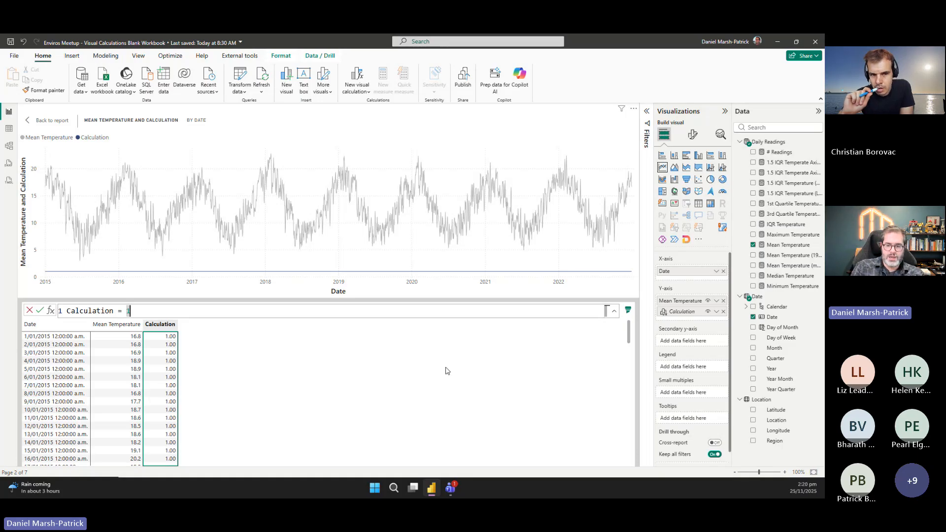
key("ctrl+a")
type("Roll")
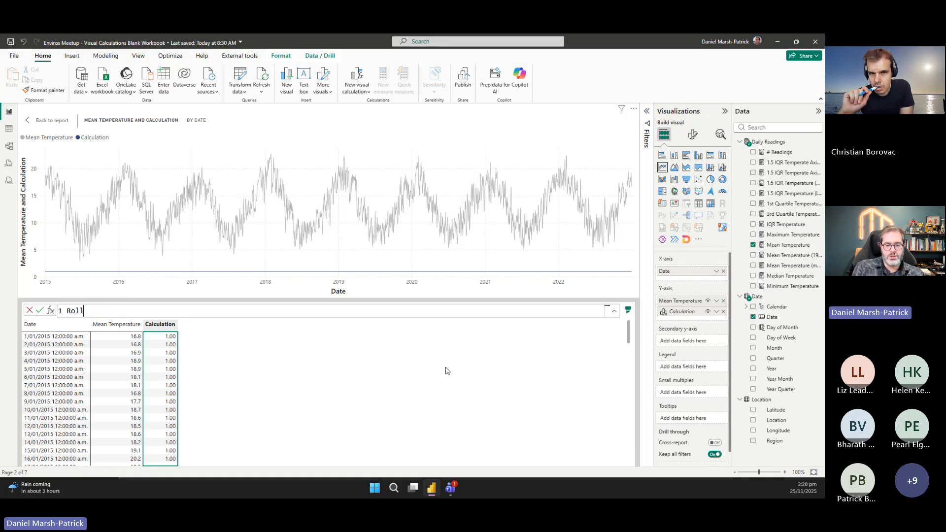
type("ing Average =")
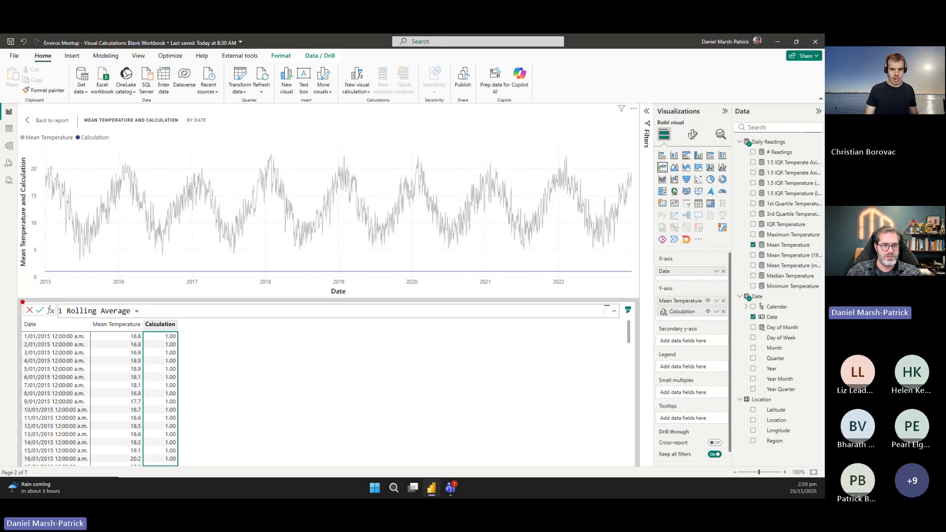
mouse_move(20, 301)
left_mouse_down()
mouse_move(380, 384)
mouse_move(640, 472)
left_mouse_up()
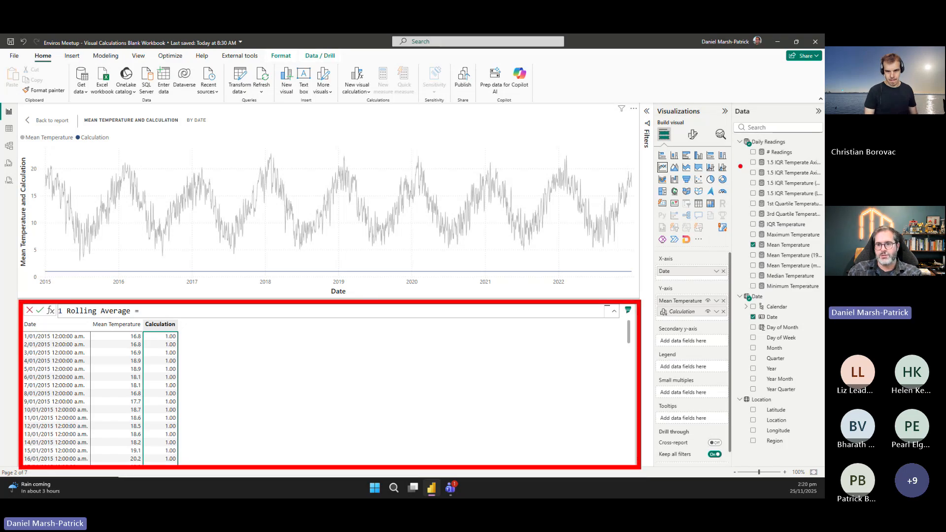
left_click_drag(740, 166, 805, 291)
left_click_drag(803, 211, 753, 412)
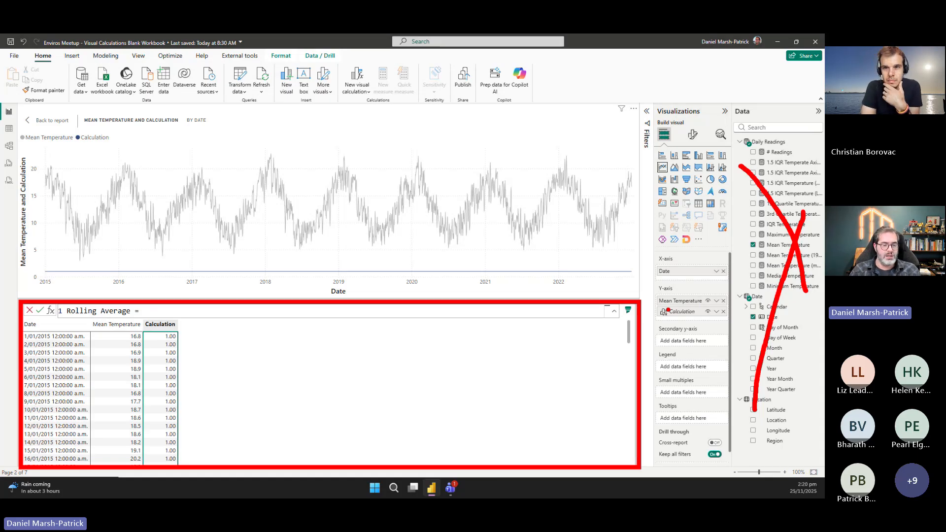
key("Escape")
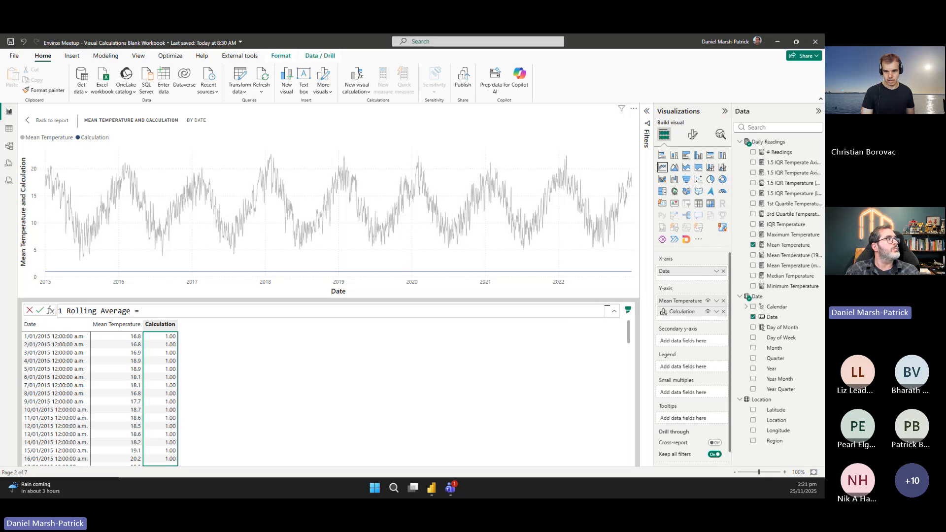
Switch to the browser and examine the templates, Reset modes and available functions in the Microsoft Learn article on visual calculations.
left_click_drag(0, 178, 61, 177)
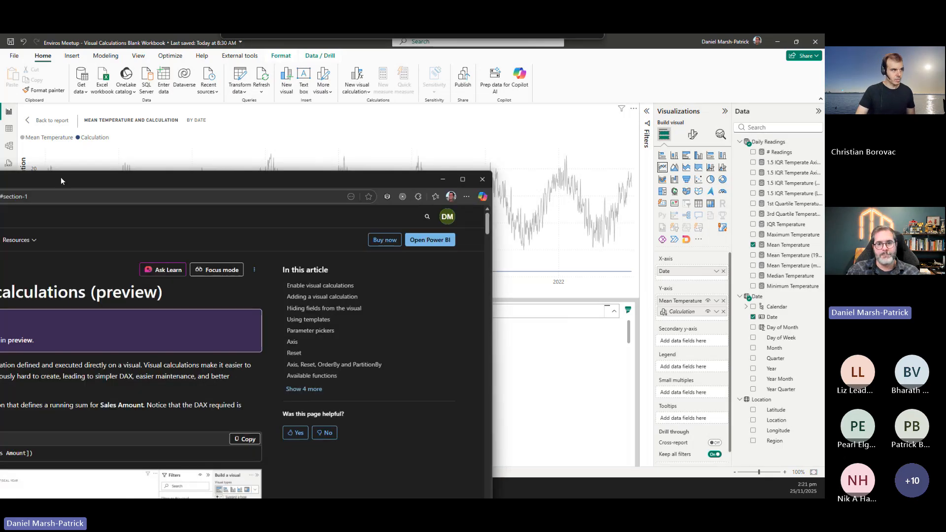
double_click(60, 177)
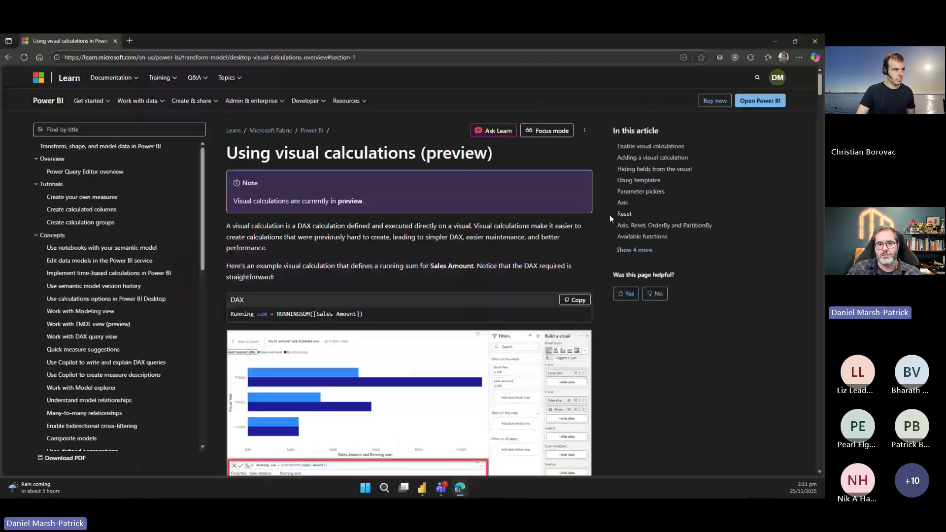
scroll(519, 285, "down", 15)
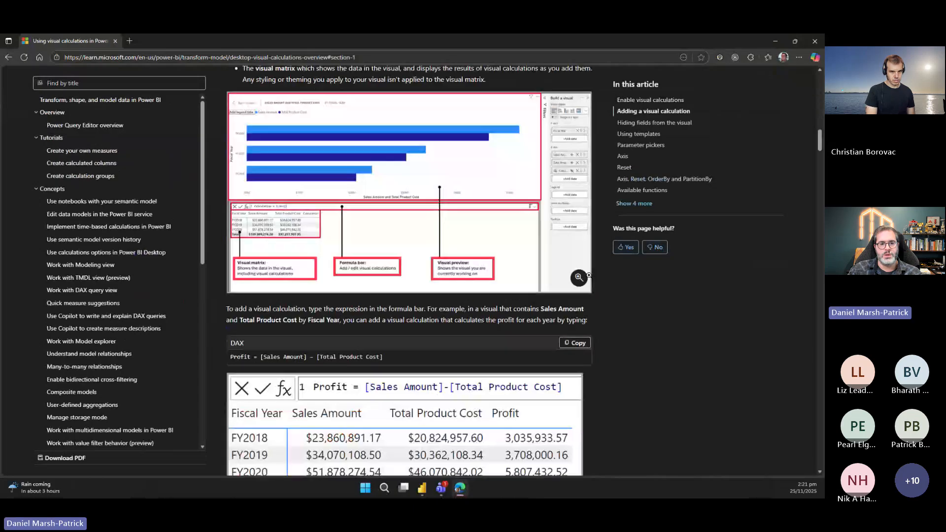
scroll(589, 275, "down", 20)
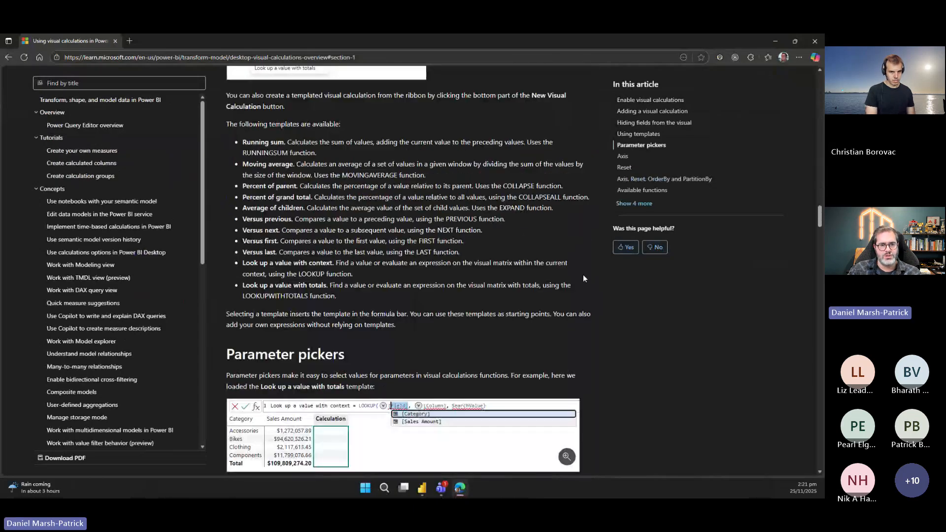
scroll(583, 279, "down", 20)
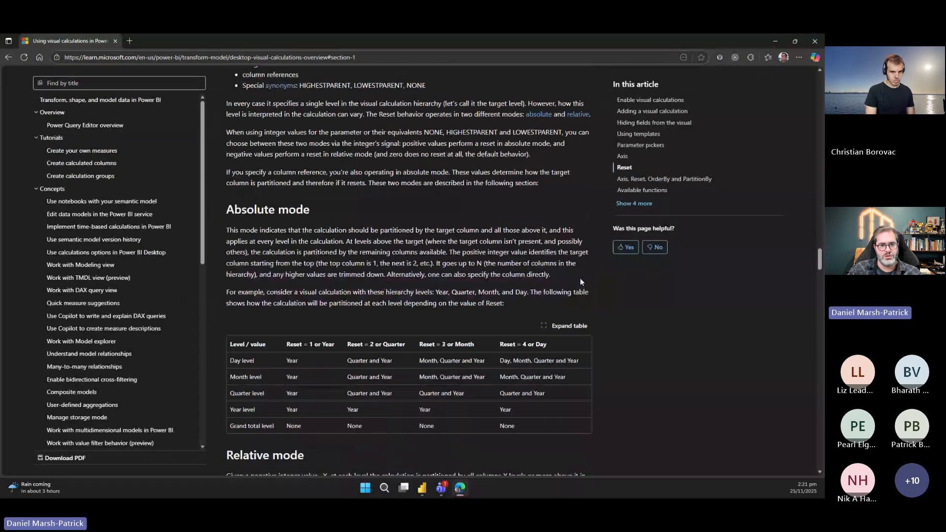
scroll(580, 281, "down", 20)
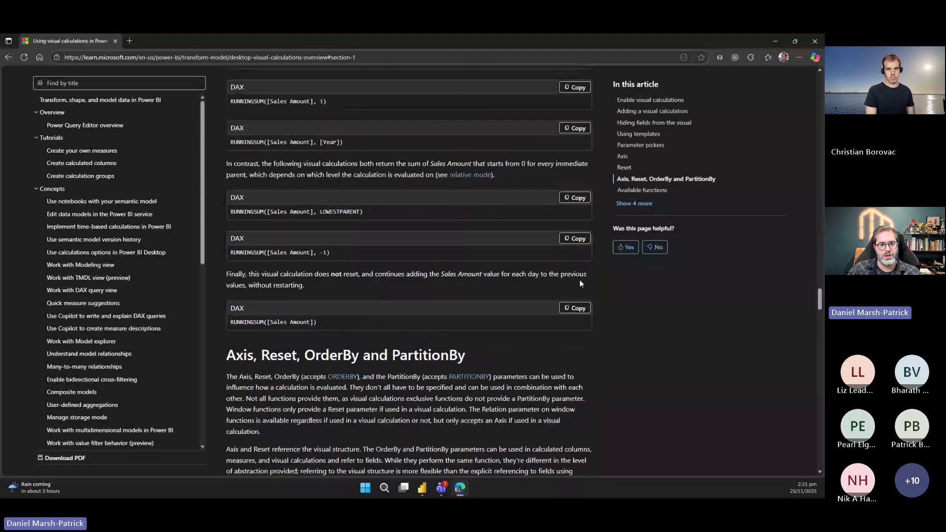
scroll(579, 284, "down", 15)
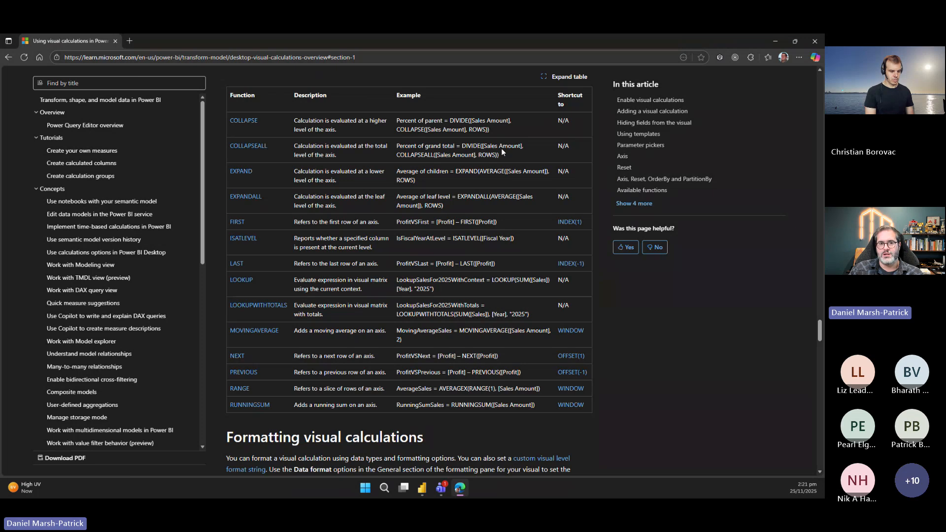
left_click_drag(605, 44, 0, 73)
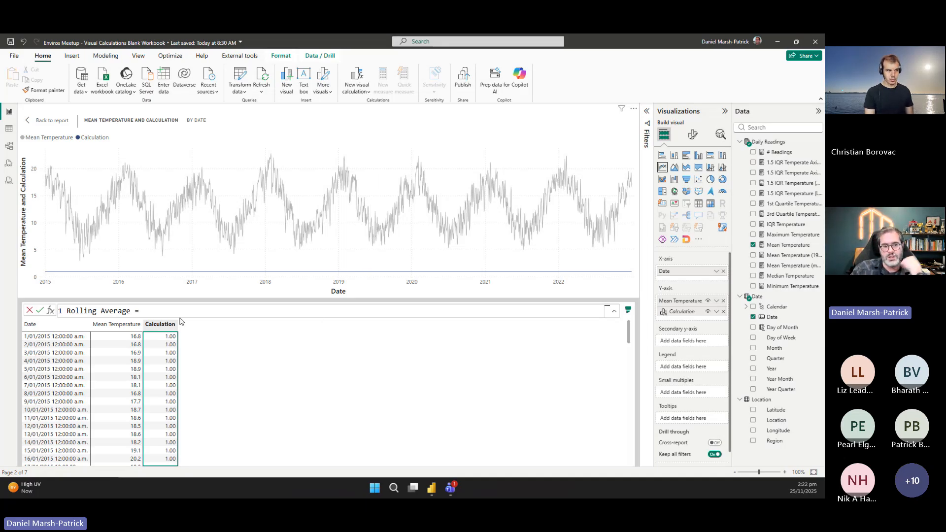
Complete the Rolling Average visual calculation with the Moving average template, using [Mean Temperature] and a window size of 30, and commit it.
left_click(51, 311)
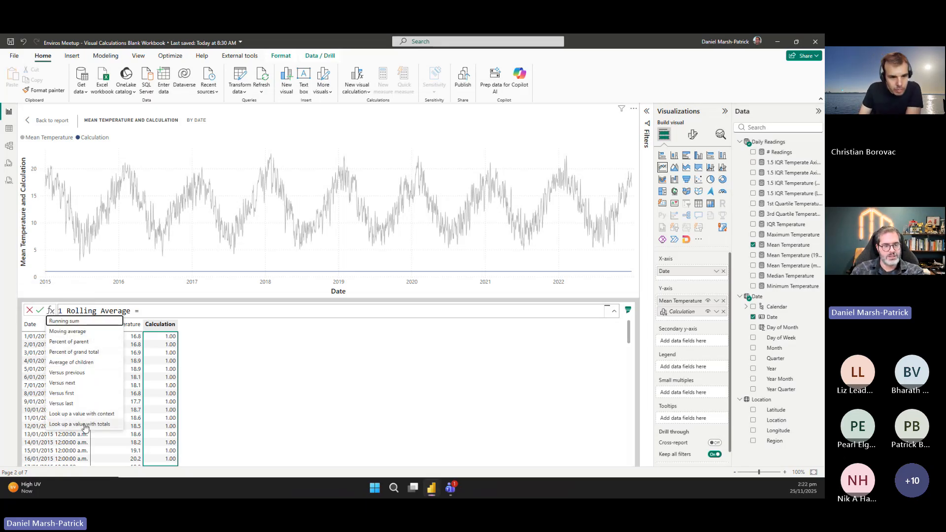
left_click(86, 335)
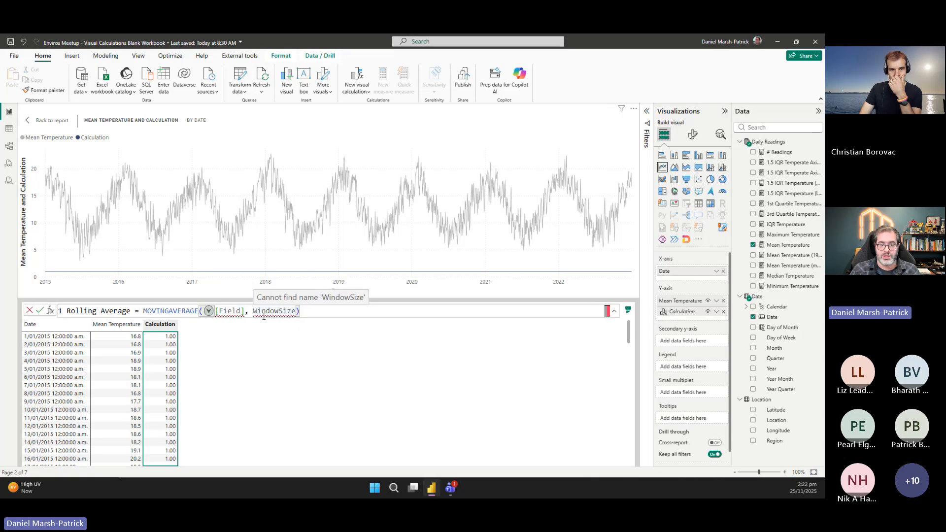
left_click(209, 313)
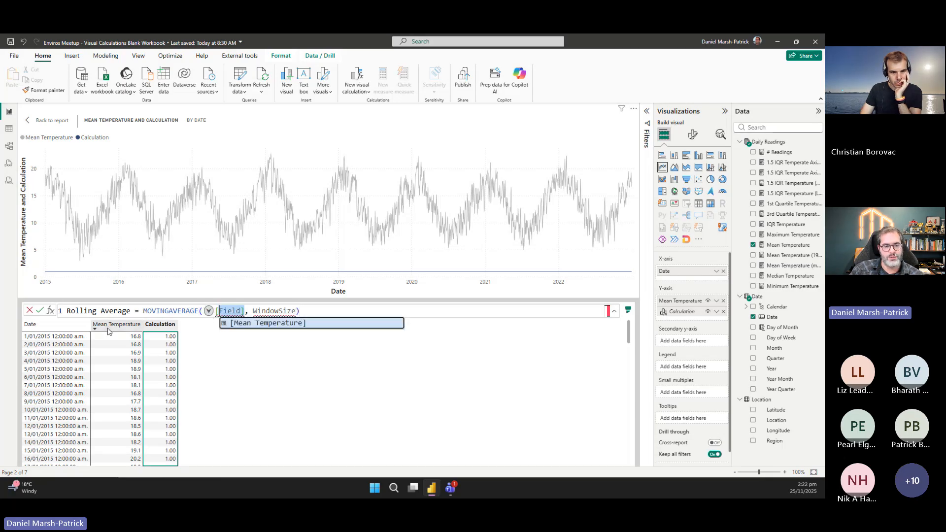
left_click(269, 325)
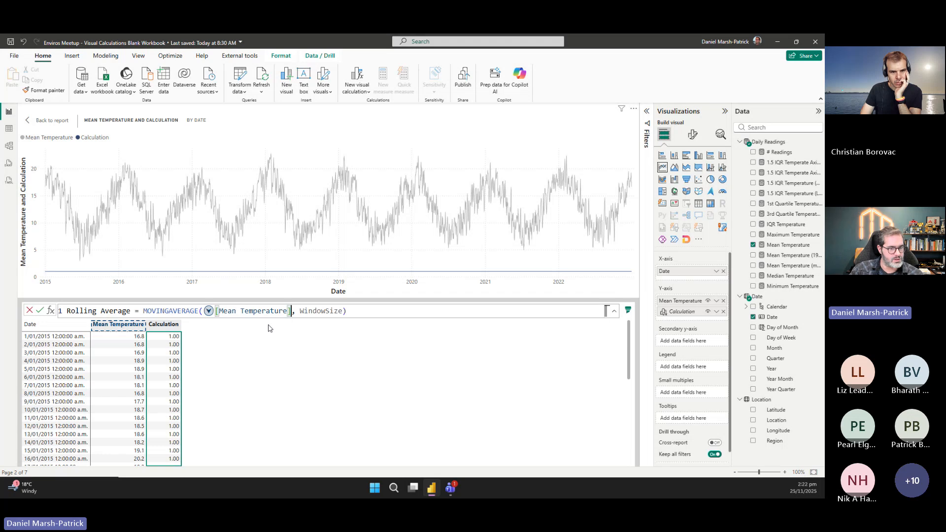
double_click(319, 311)
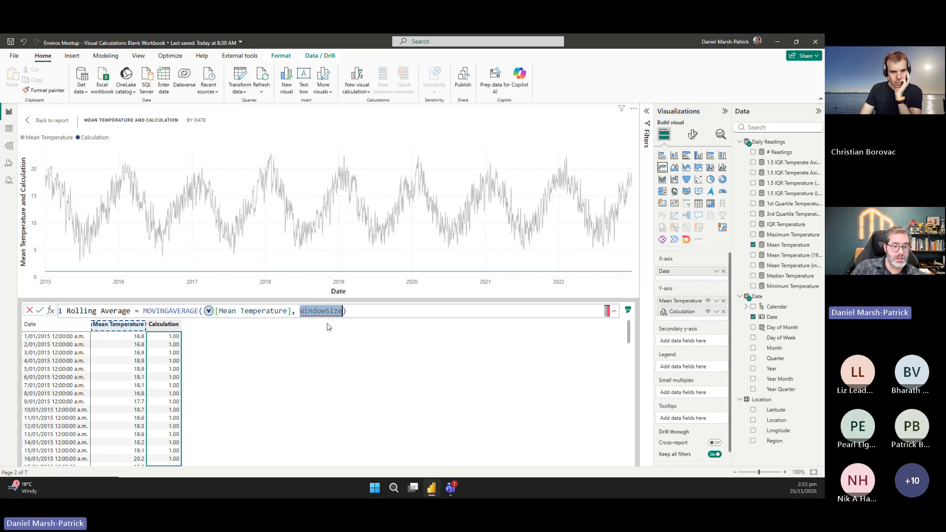
type("30")
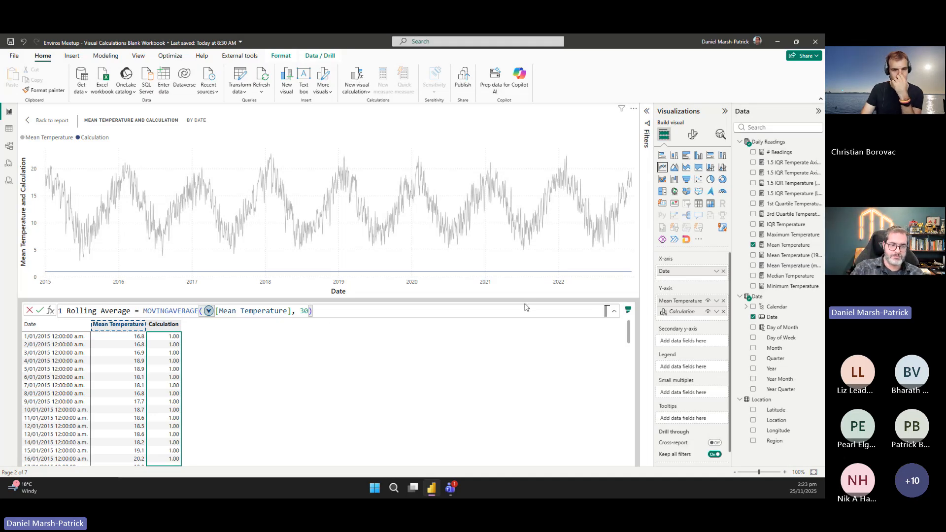
key("Return")
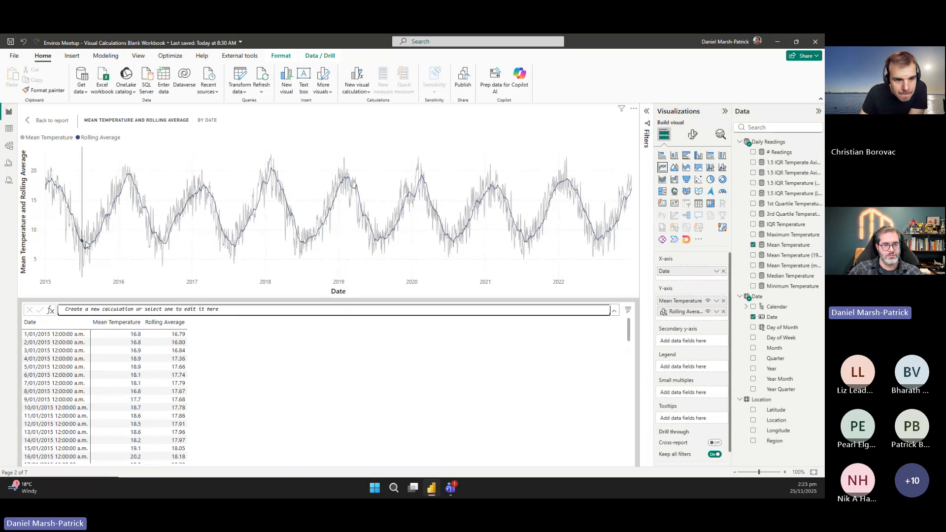
Set the line width of the Rolling Average series to 3 px in the chart's formatting.
left_click(692, 134)
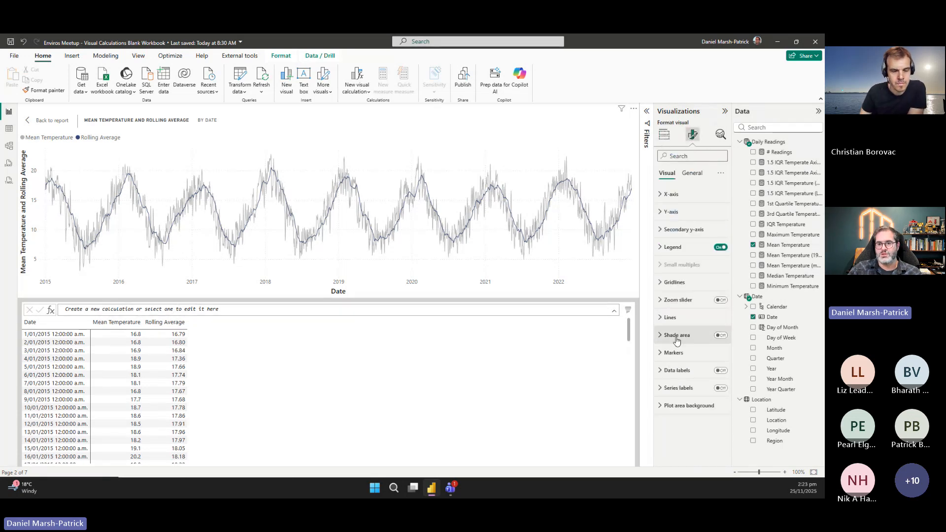
left_click(683, 318)
left_click(683, 361)
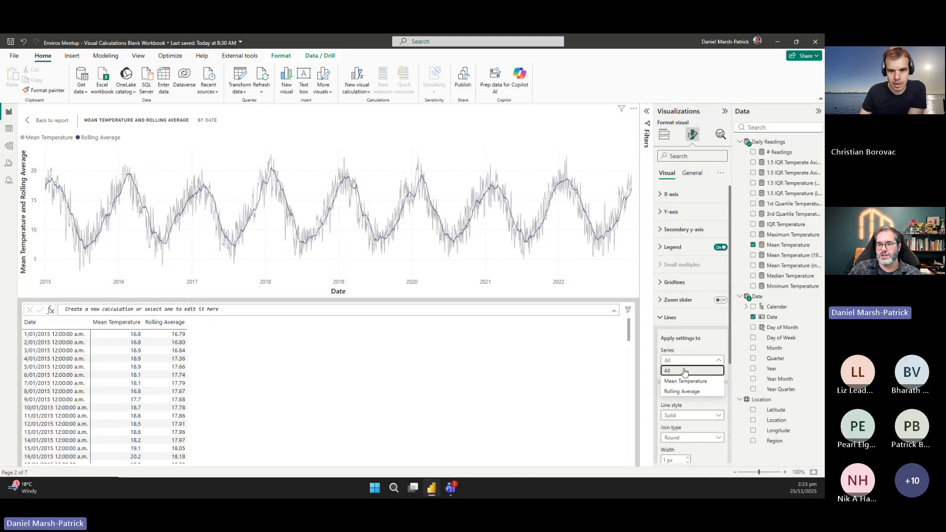
left_click(688, 392)
scroll(688, 393, "down", 3)
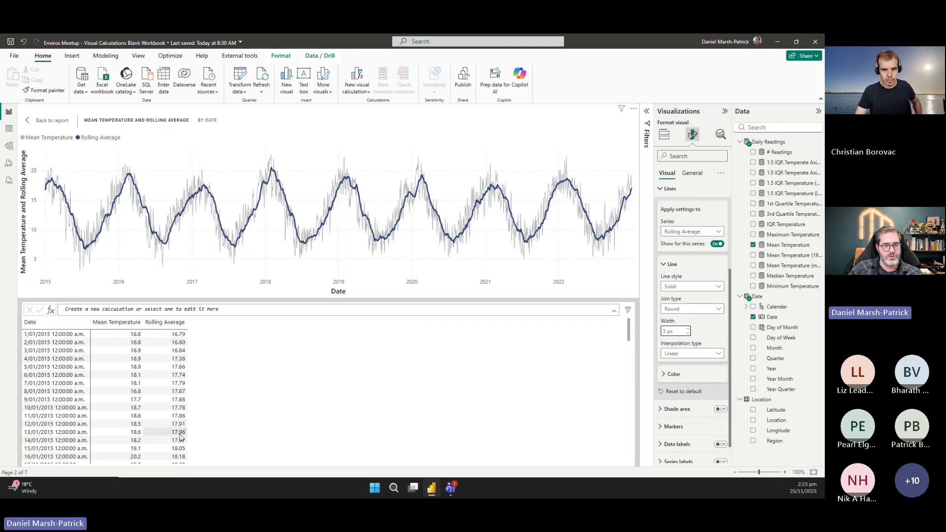
Examine the daily values of the visual calculation in the data grid and the formula behind Rolling Average.
scroll(181, 433, "down", 4)
scroll(181, 437, "down", 2)
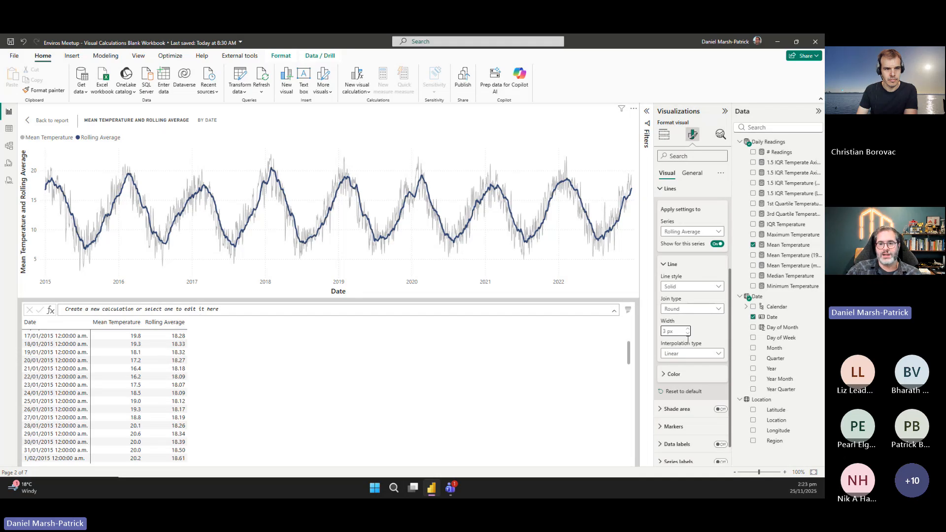
left_click(663, 135)
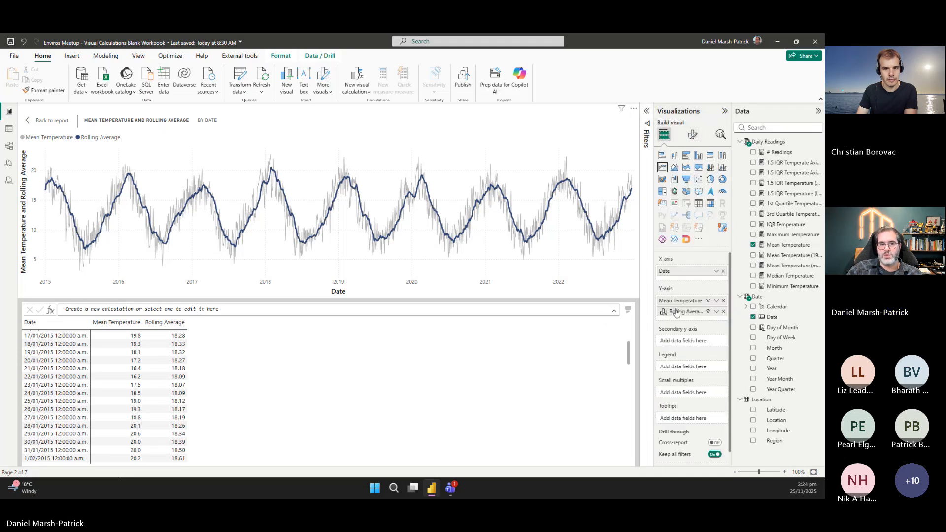
left_click(676, 312)
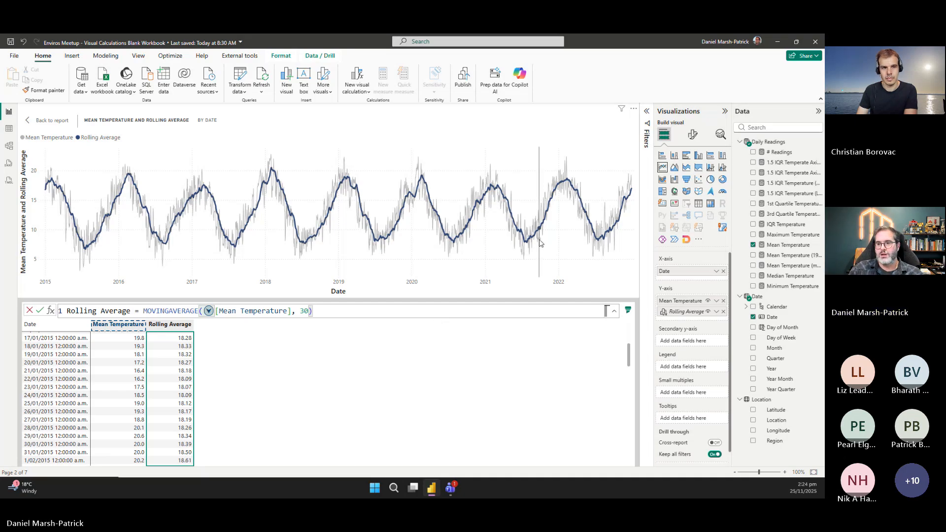
Go back to the report and review the DAX formula of the Mean Temperature (moving average) measure for comparison.
left_click(790, 266)
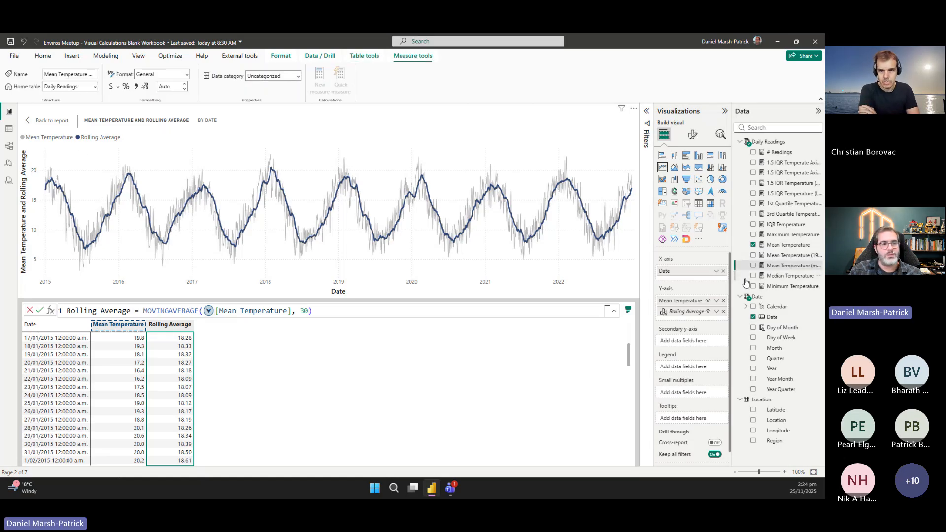
left_click(51, 121)
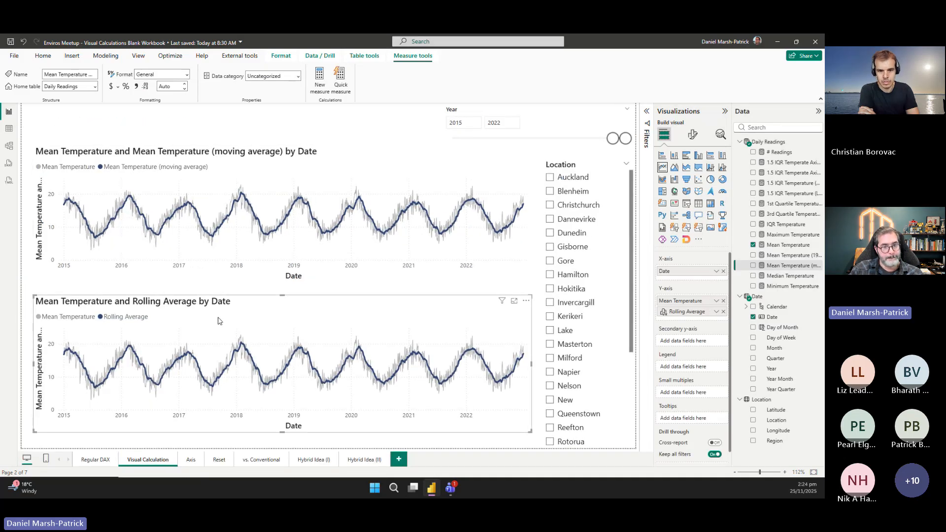
left_click(792, 267)
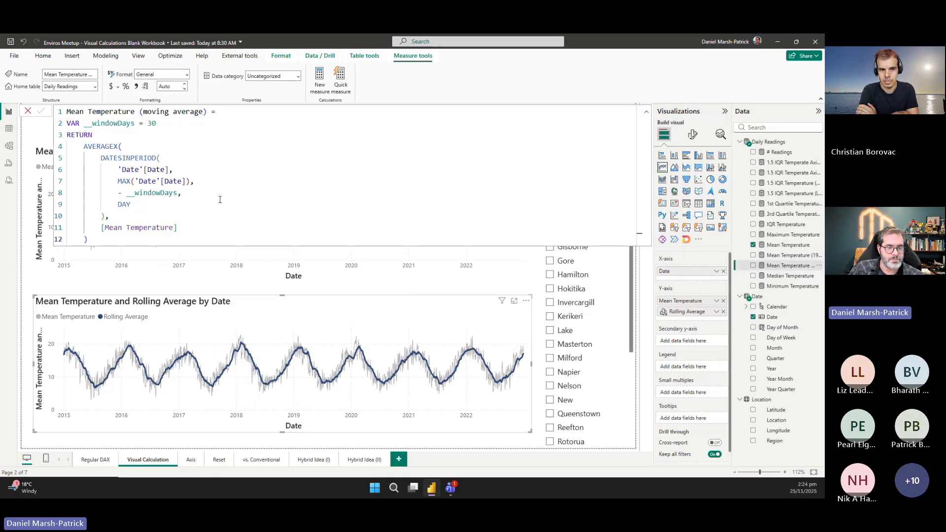
left_click(29, 284)
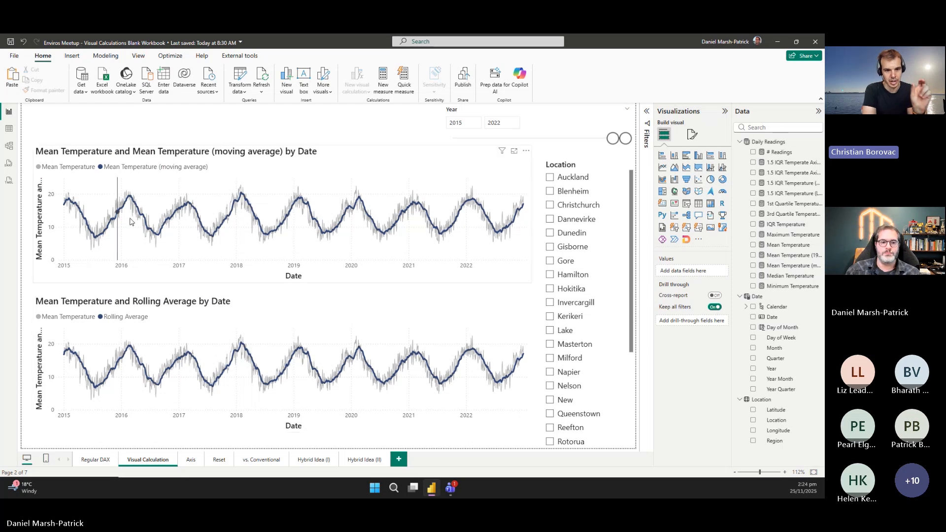
Reopen the Rolling Average visual calculation of the lower chart and set its MOVINGAVERAGE window size to 180.
left_click(183, 304)
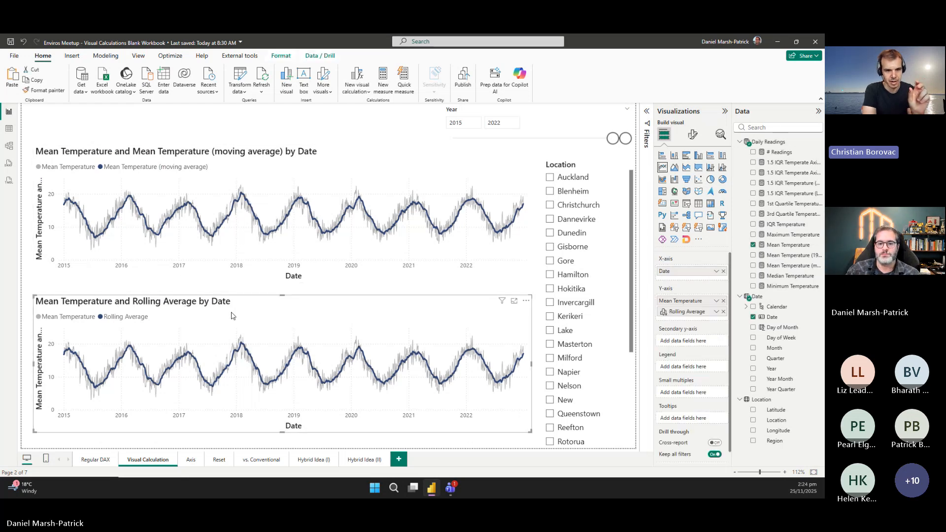
left_click(526, 301)
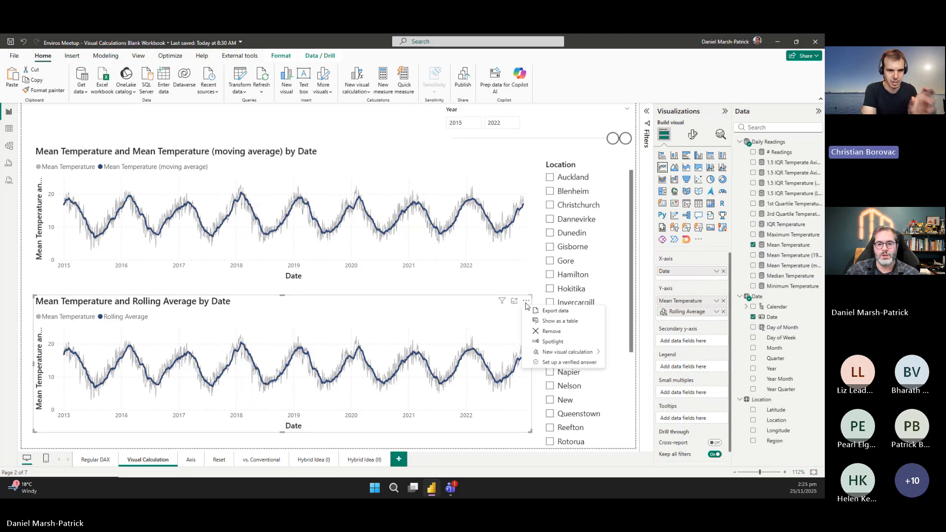
key("Escape")
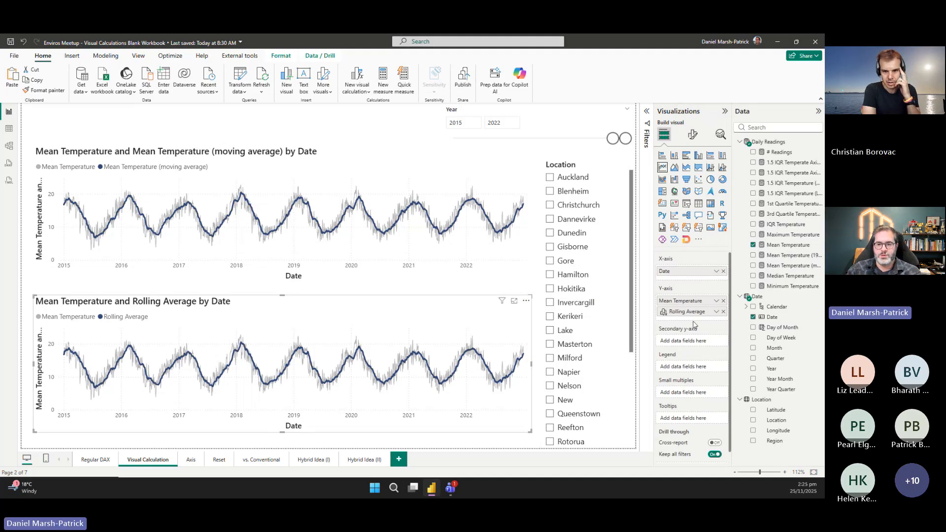
left_click(716, 314)
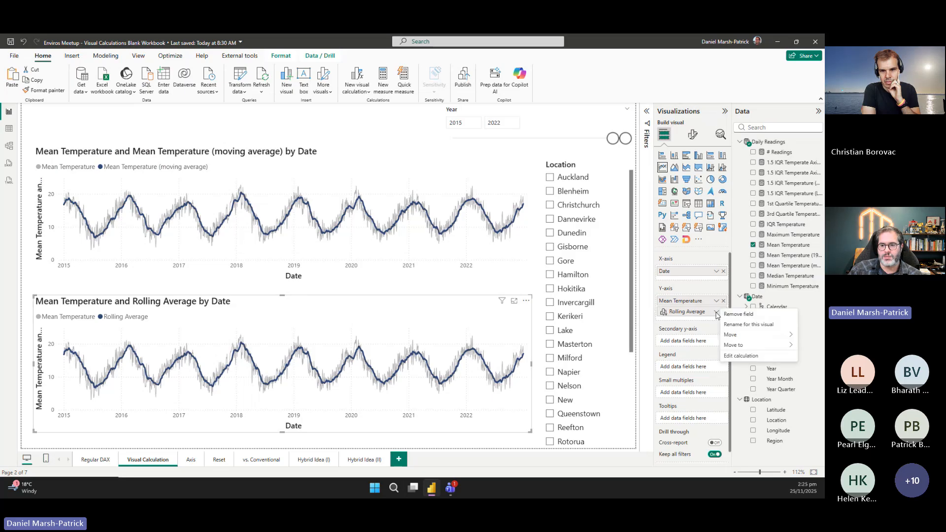
left_click(735, 356)
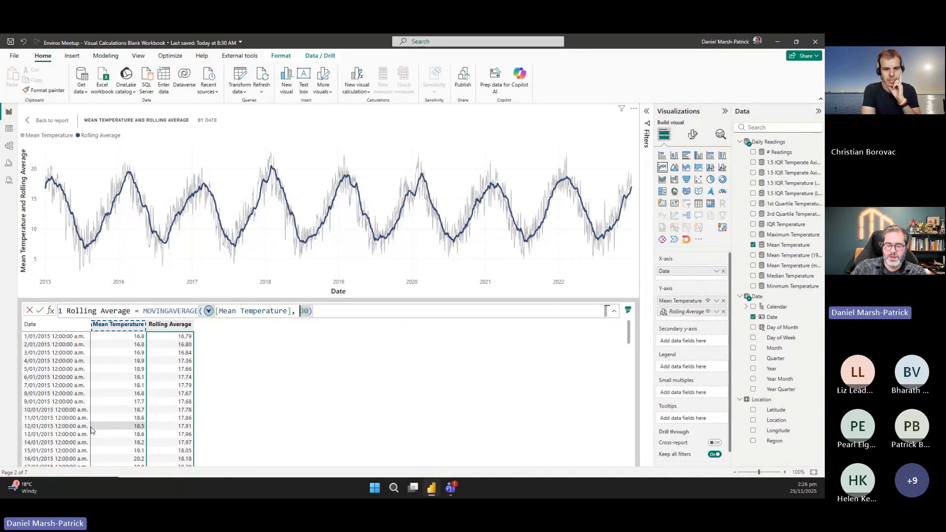
key("Delete")
key("Delete")
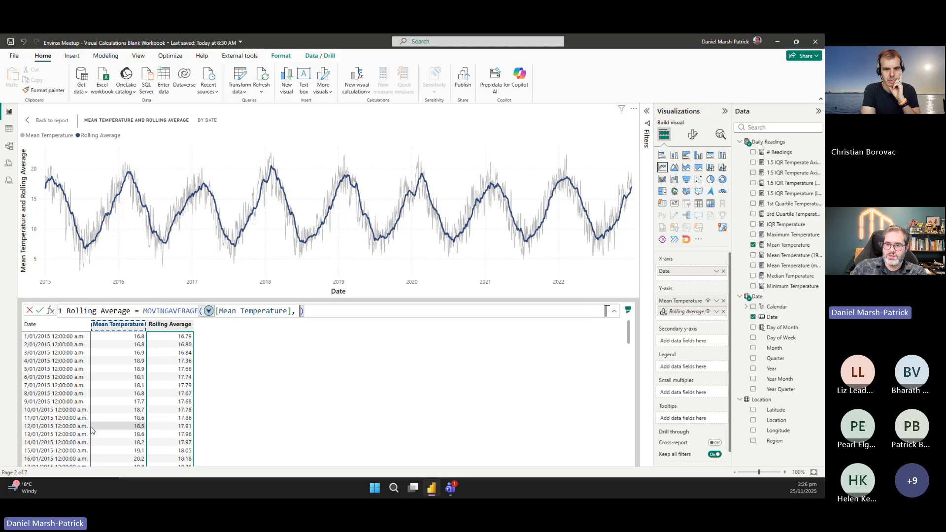
type("1")
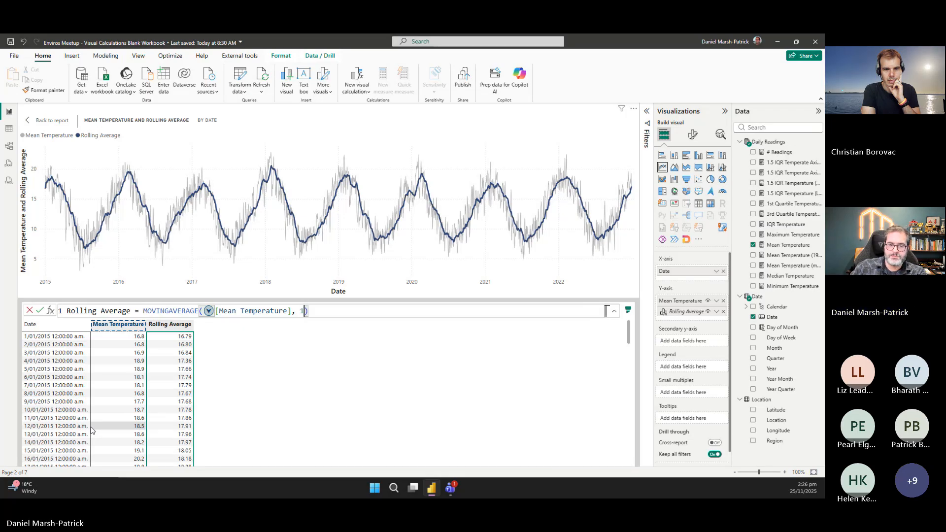
type("80")
key("Return")
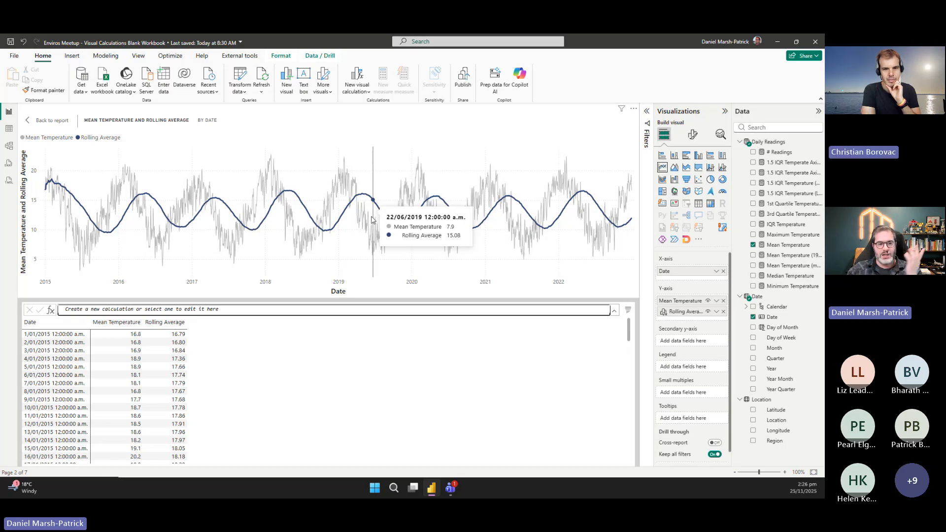
left_click(392, 367)
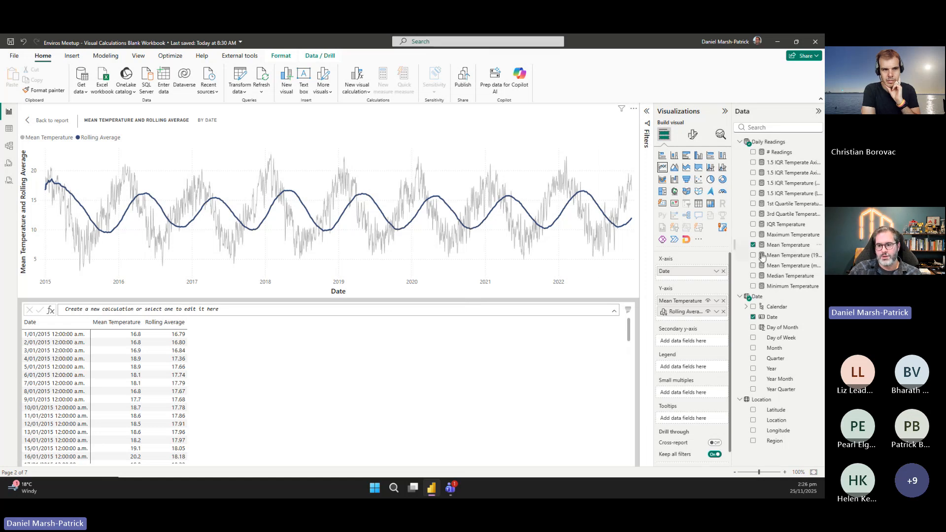
Replace Date with Year Month on the X-axis of the Rolling Average chart.
left_click(781, 379)
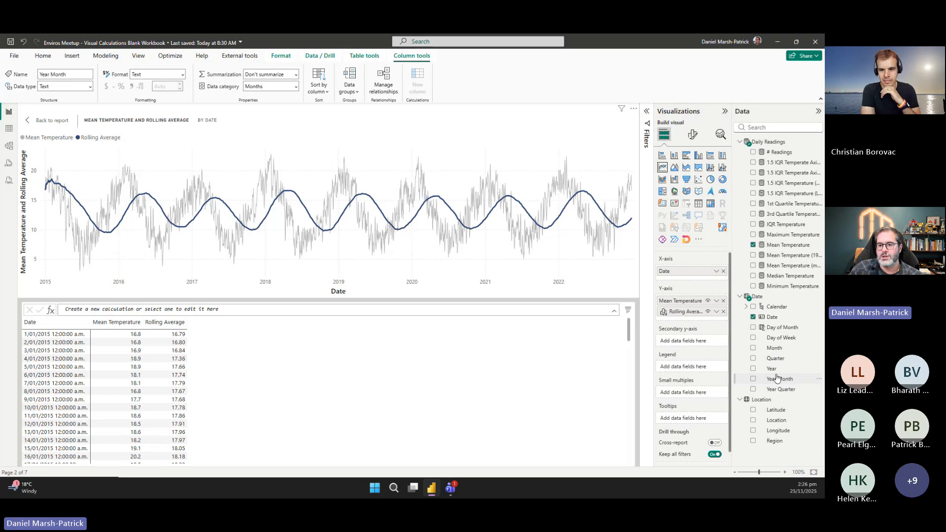
left_click_drag(776, 381, 699, 272)
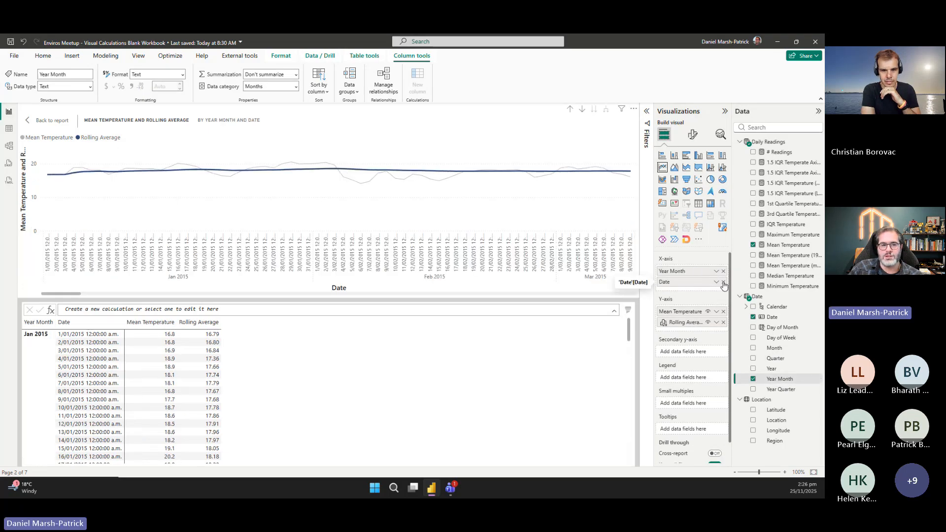
left_click(723, 282)
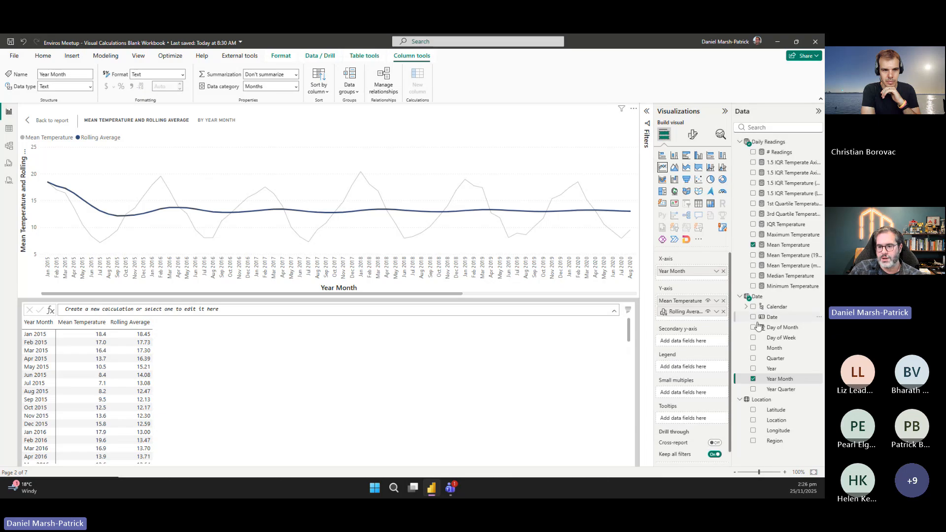
Return to the report page and add a new calculated column to the Date table.
right_click(764, 297)
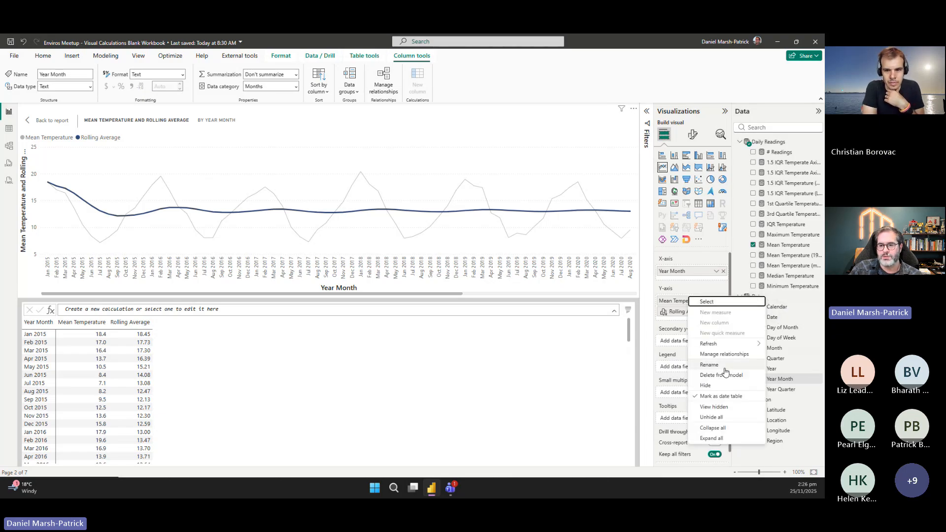
left_click(710, 343)
left_click(49, 124)
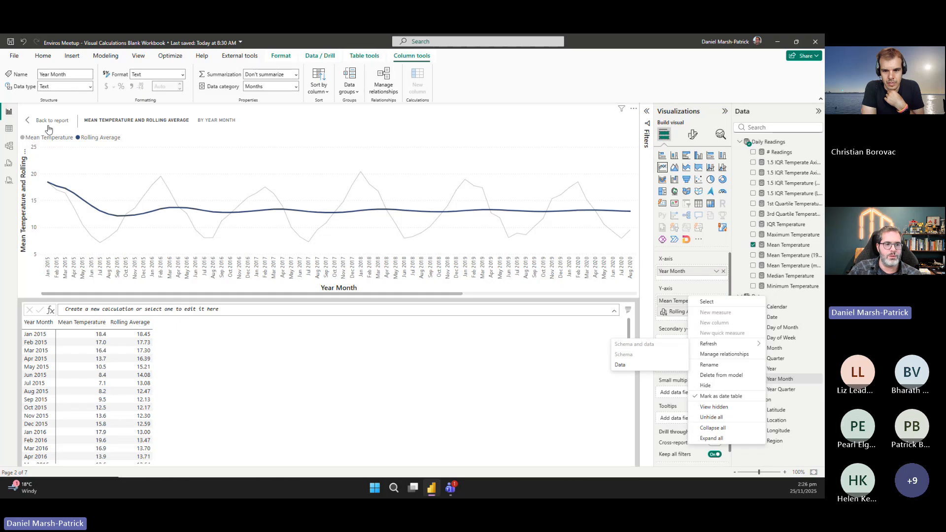
left_click(52, 127)
right_click(759, 298)
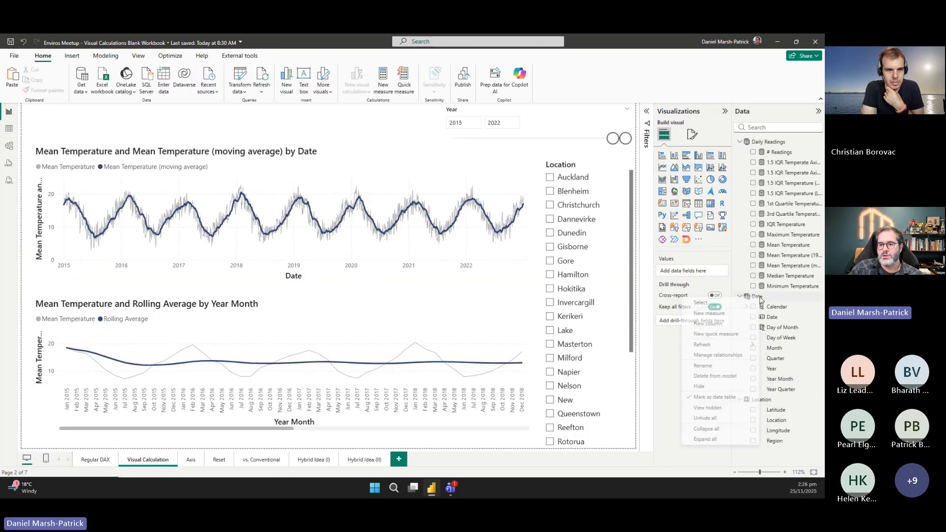
left_click(712, 323)
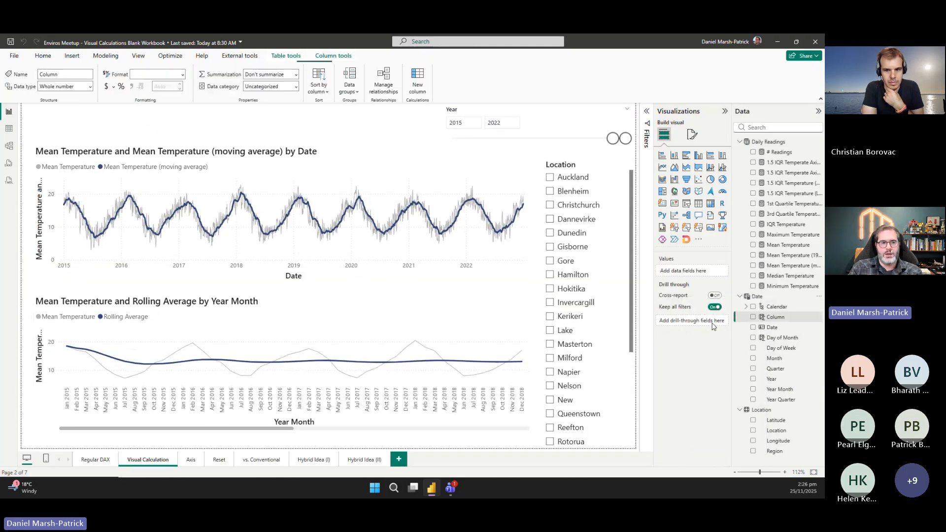
Define the new Date table column as Month End = EOMONTH( 'Date'[Date] , 0) and commit it.
type("Month")
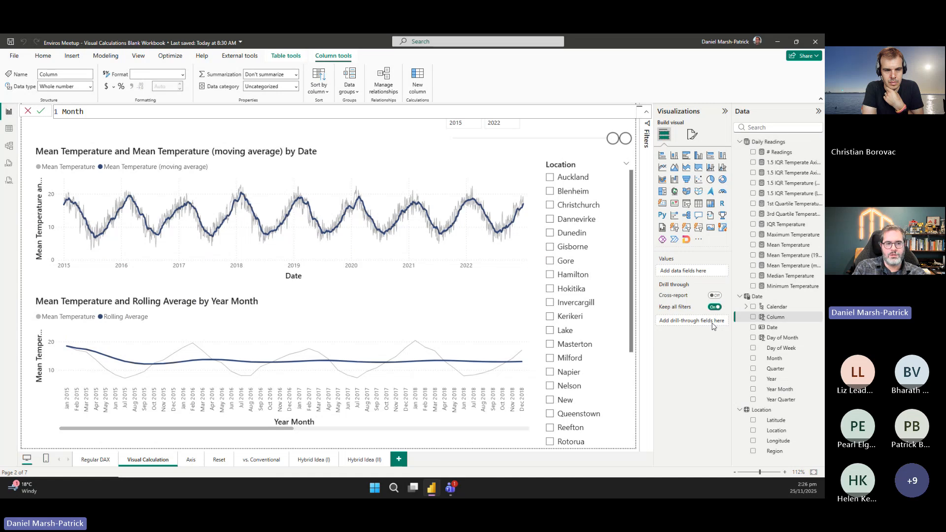
type(" S")
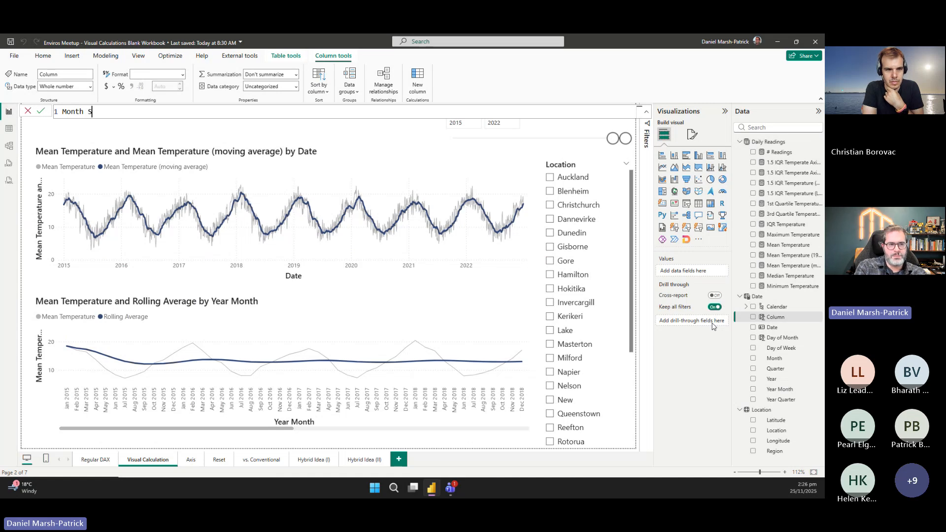
type("tart")
key("BackSpace")
key("BackSpace")
key("BackSpace")
key("BackSpace")
key("BackSpace")
key("BackSpace")
key("BackSpace")
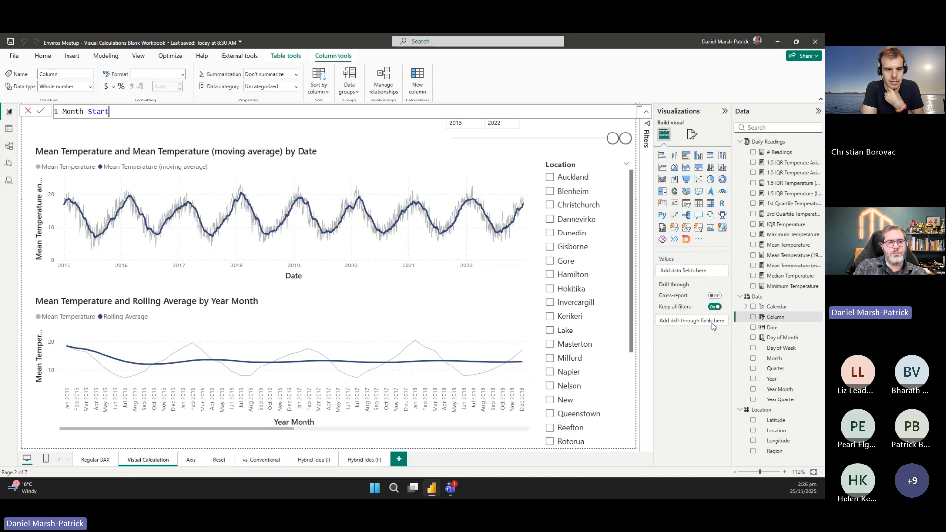
type("End ")
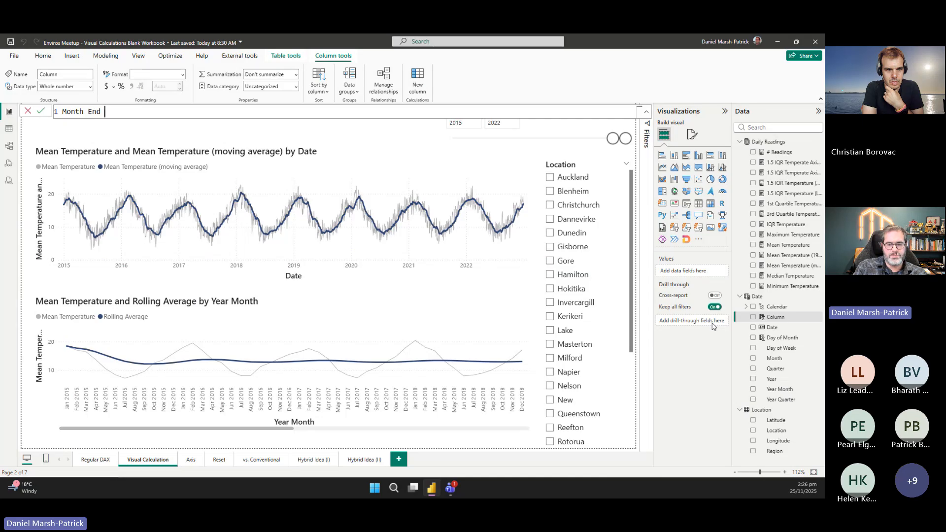
type("= EOMO")
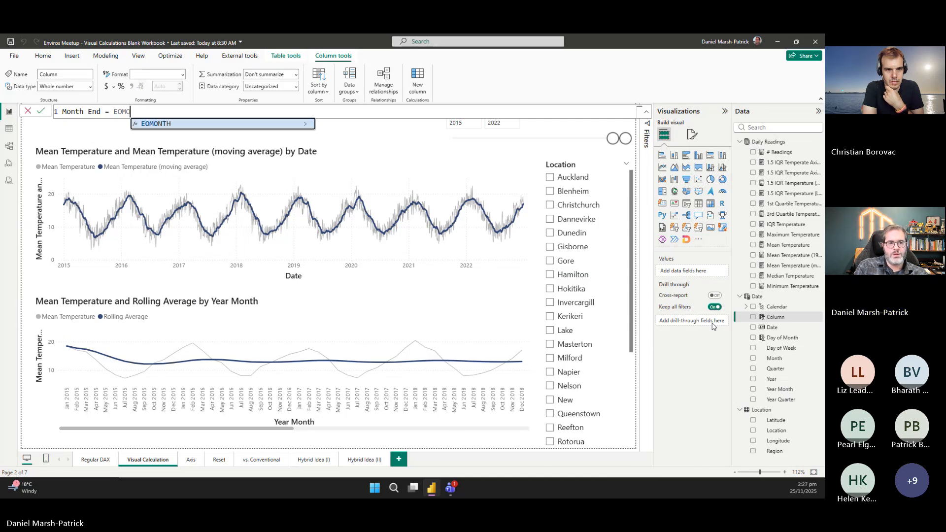
key("Tab")
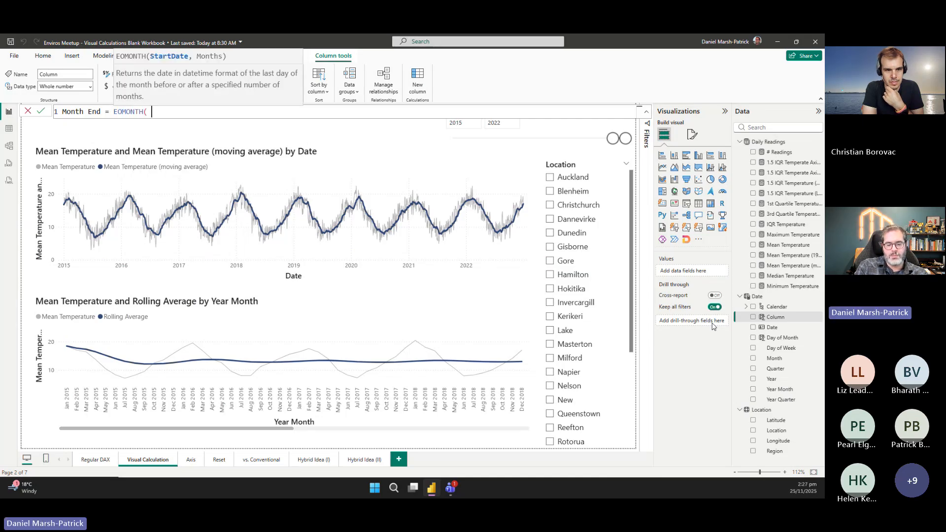
type("'Date'[Date")
key("Tab")
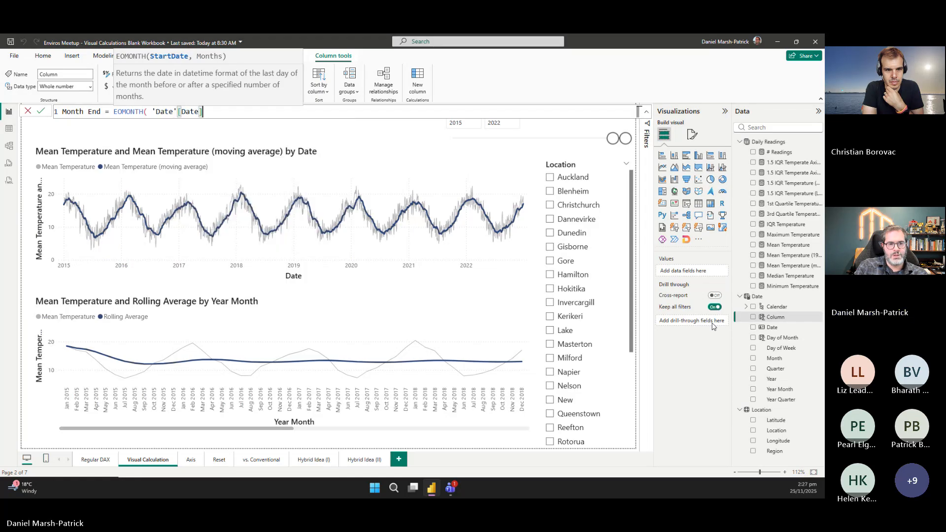
type(")")
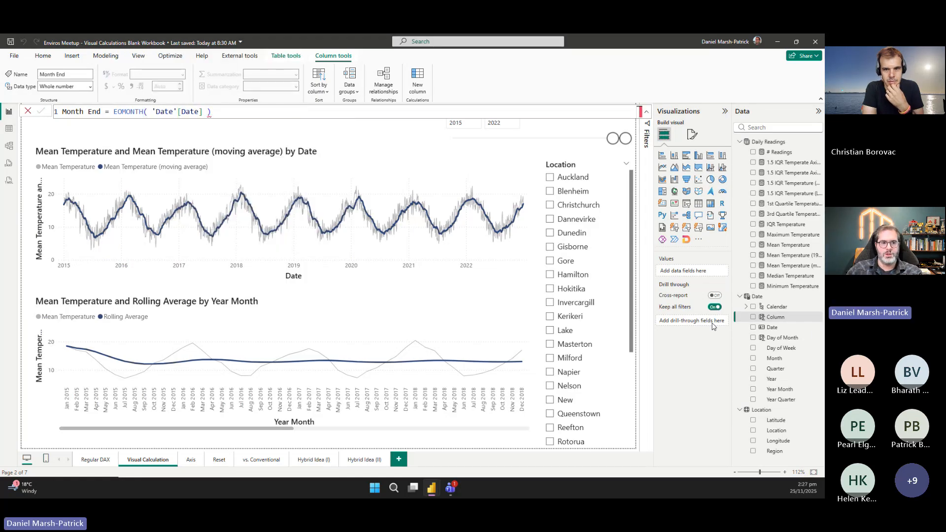
key("Return")
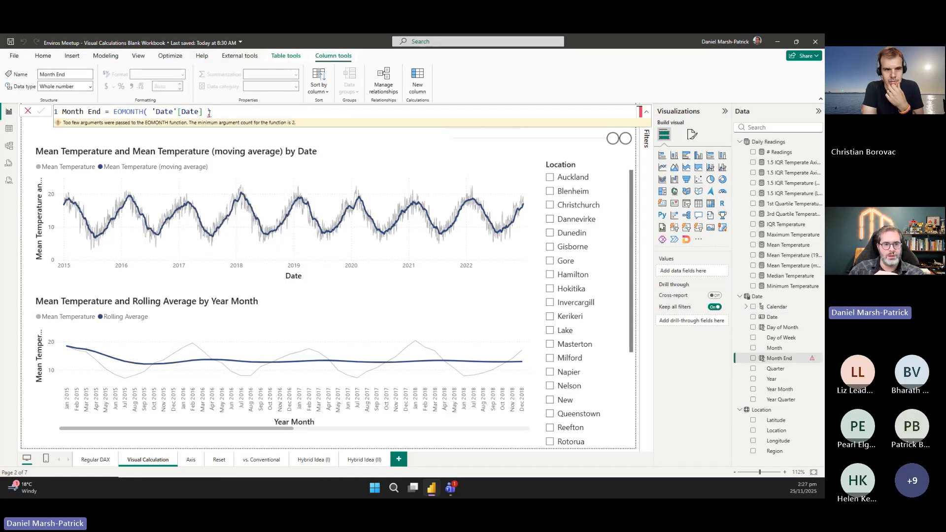
left_click(209, 114)
type(", 0")
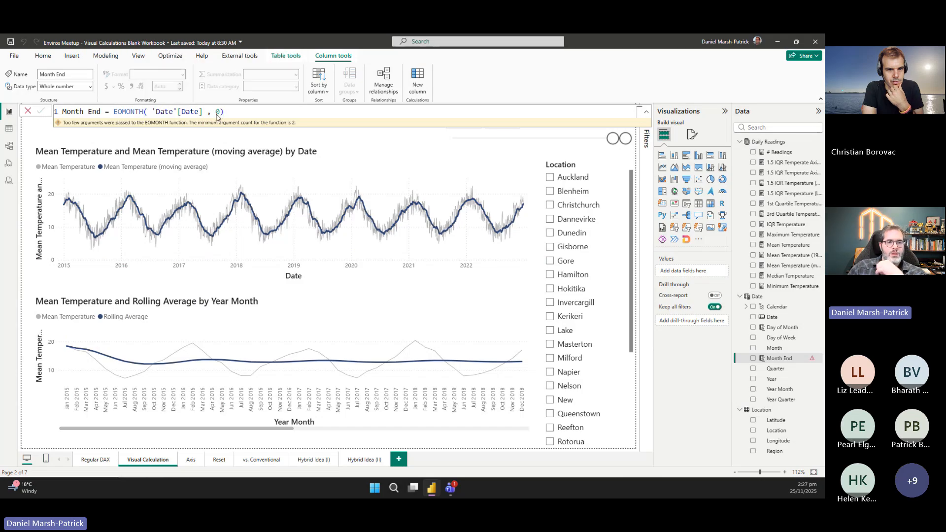
key("Return")
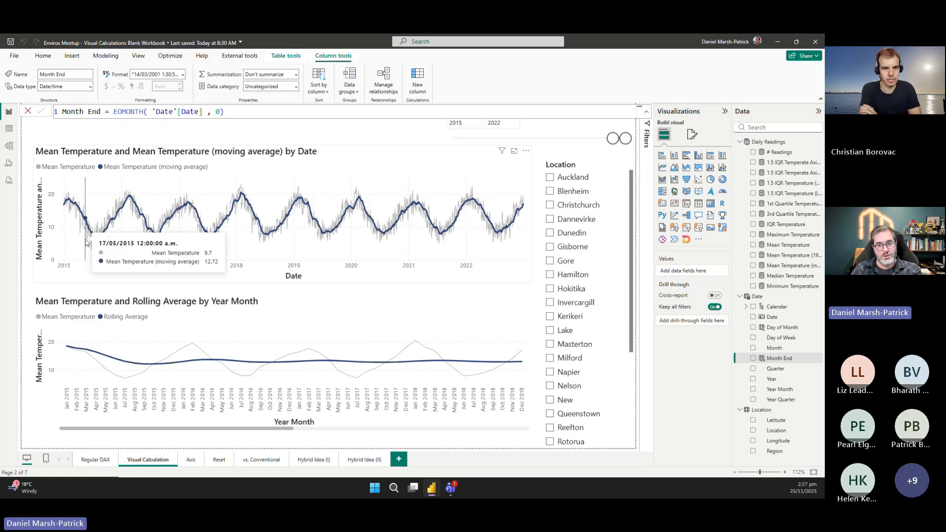
Replace Year Month with Month End on the X-axis of the lower Rolling Average chart.
left_click(236, 322)
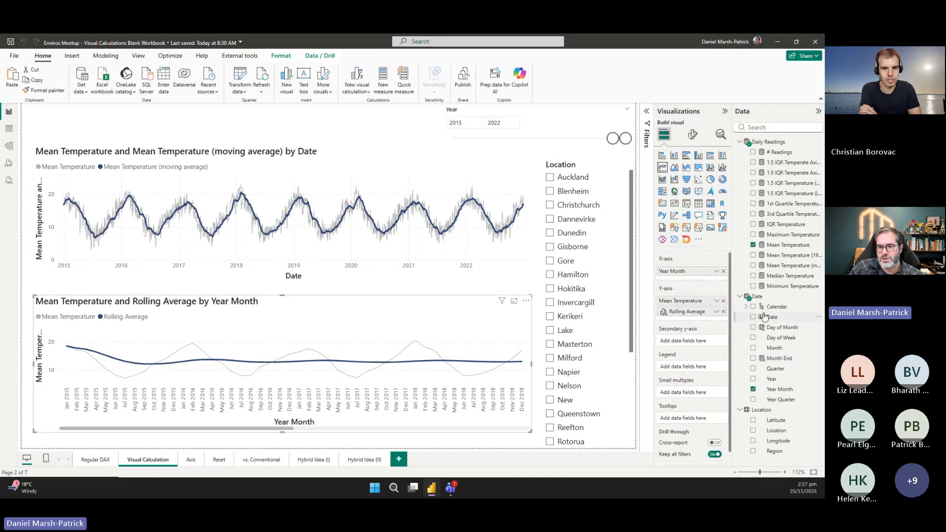
left_click_drag(782, 360, 717, 271)
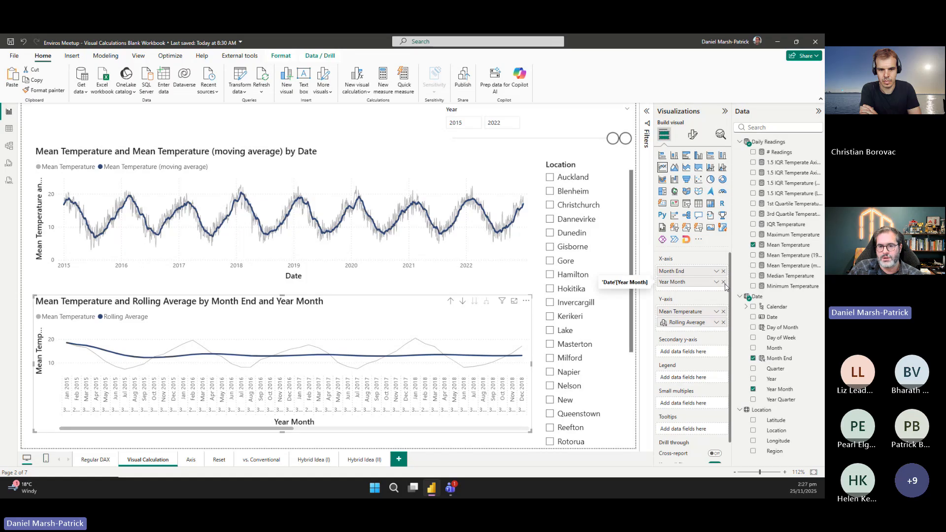
left_click(723, 282)
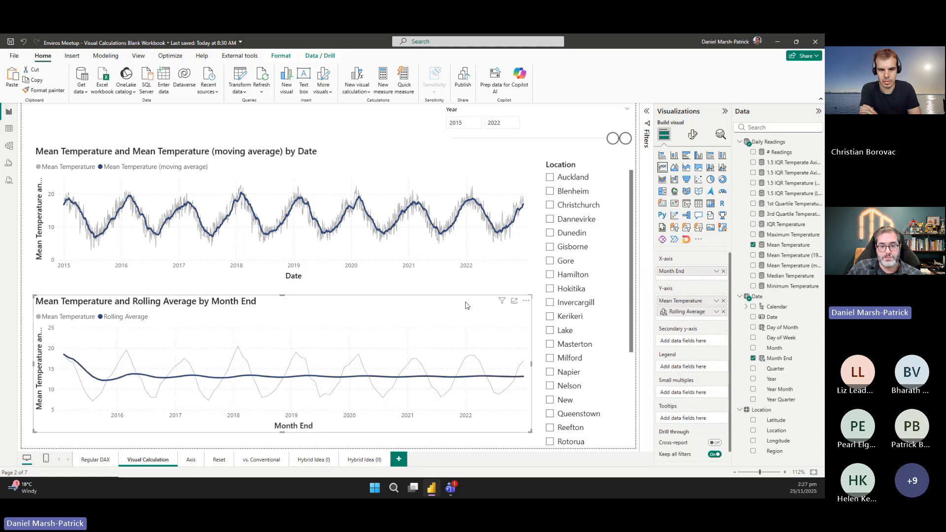
Open the lower chart's Rolling Average visual calculation for editing and set its MOVINGAVERAGE window size to 1.
left_click(526, 300)
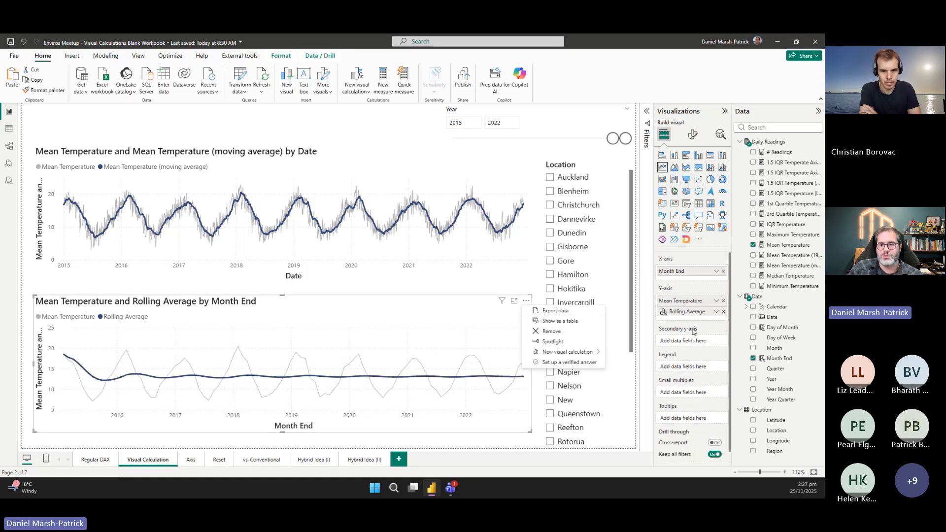
left_click(717, 312)
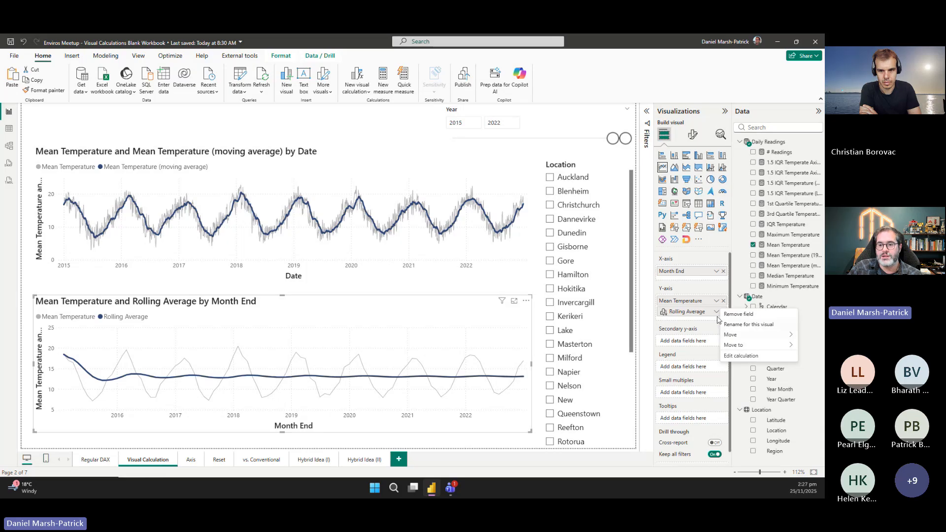
left_click(735, 361)
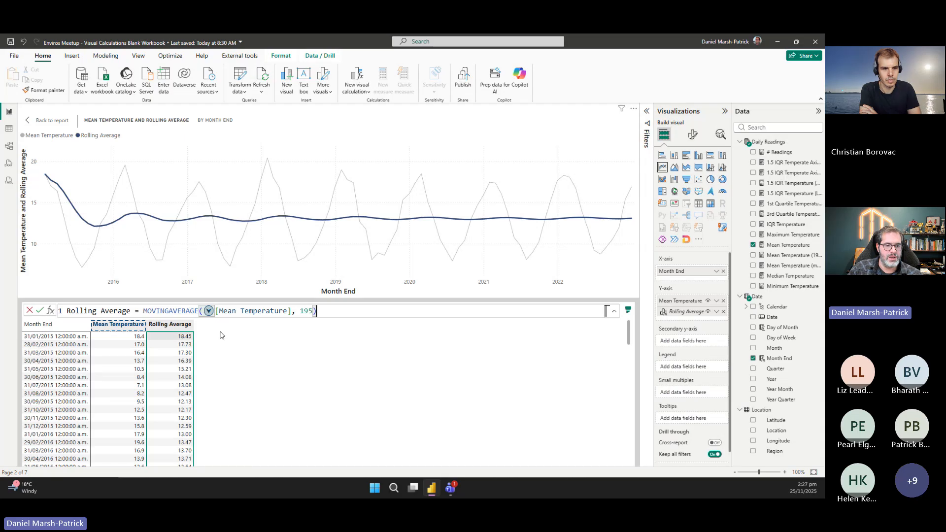
double_click(309, 311)
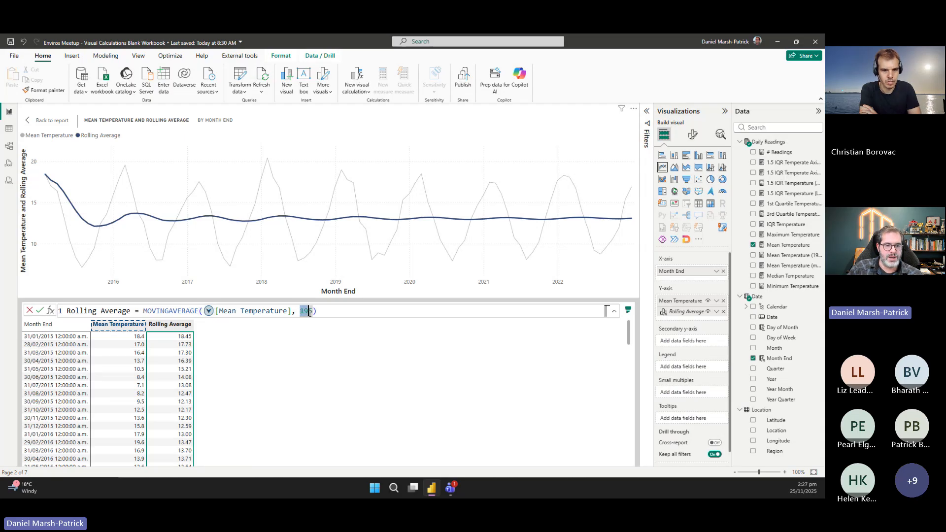
type("1")
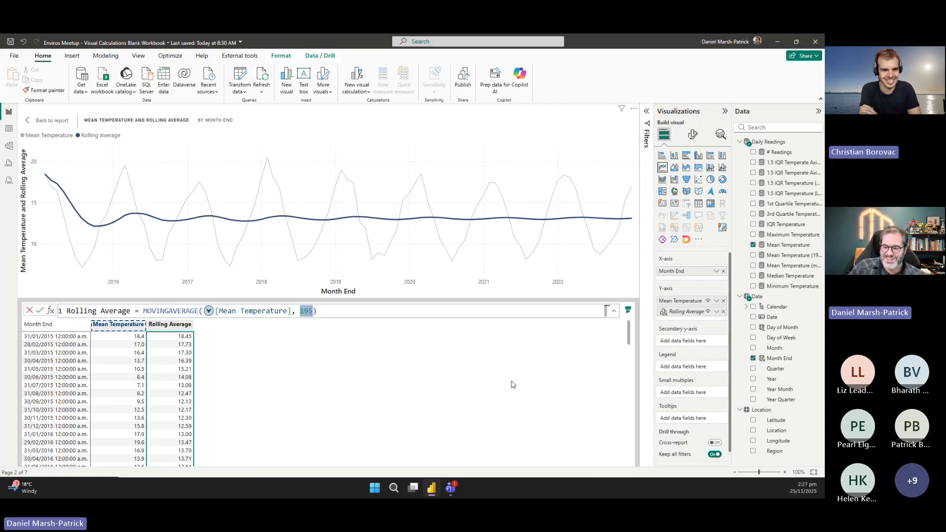
key("Return")
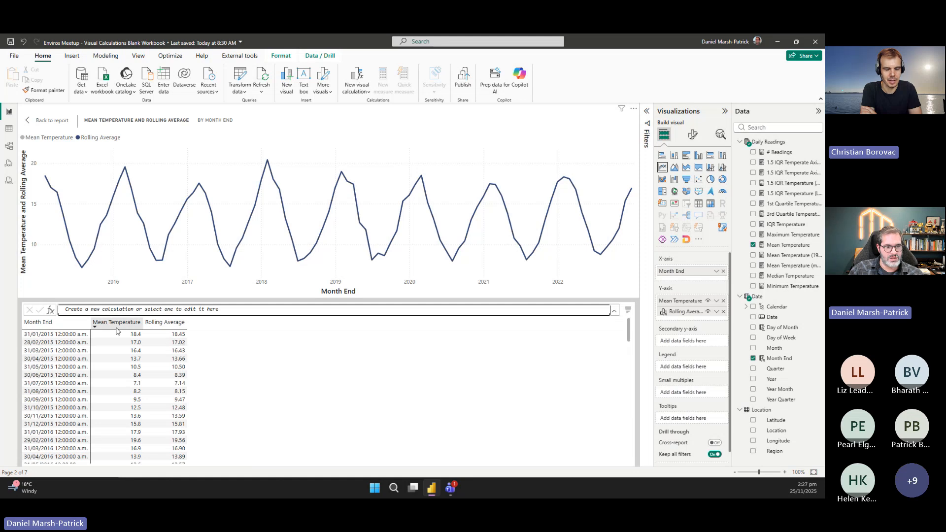
Change the MOVINGAVERAGE window size of the Rolling Average visual calculation to 3.
left_click(677, 312)
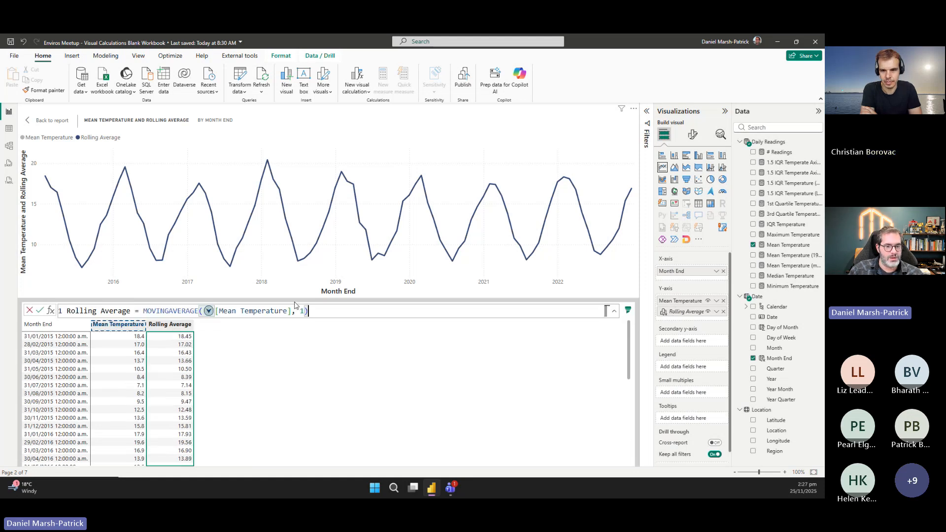
key("BackSpace")
type("3")
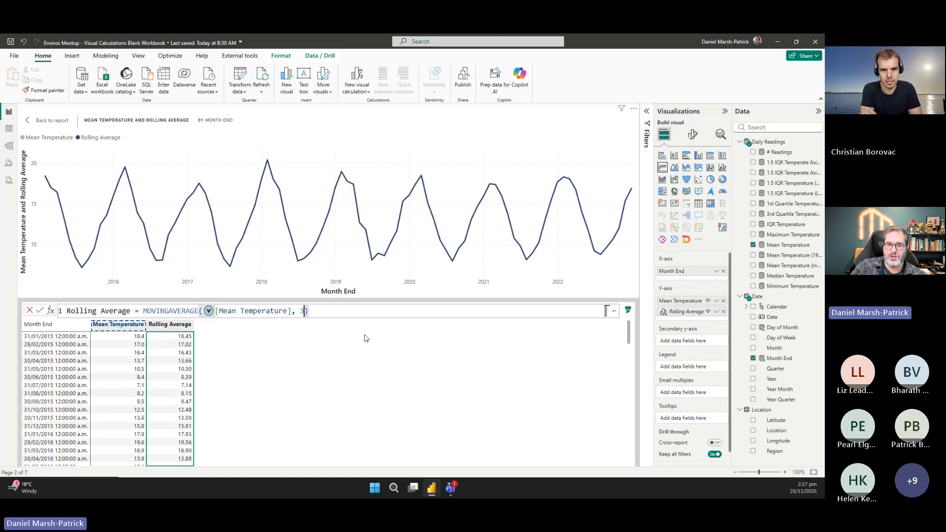
key("Return")
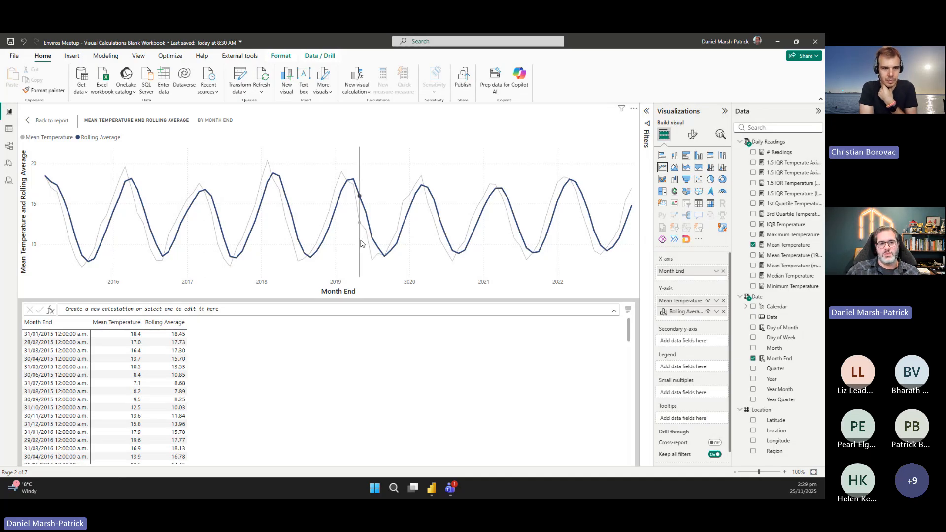
mouse_move(360, 243)
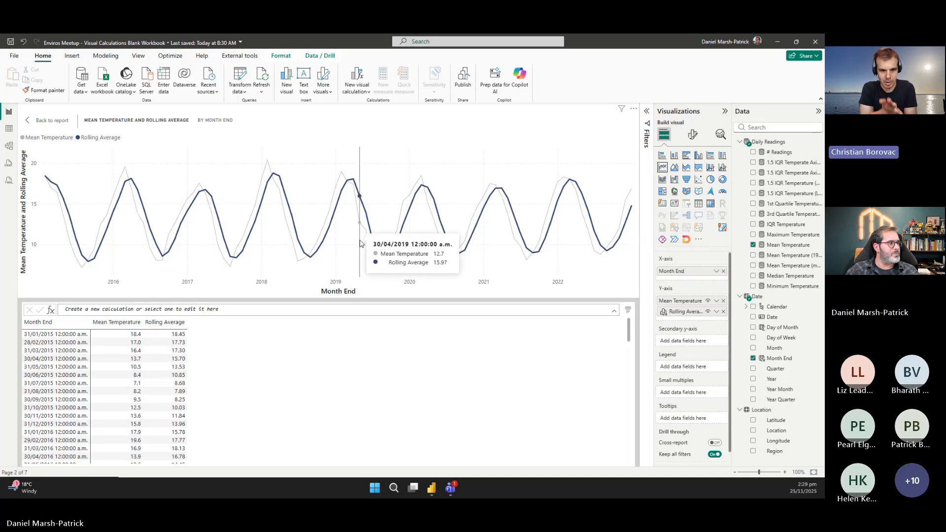
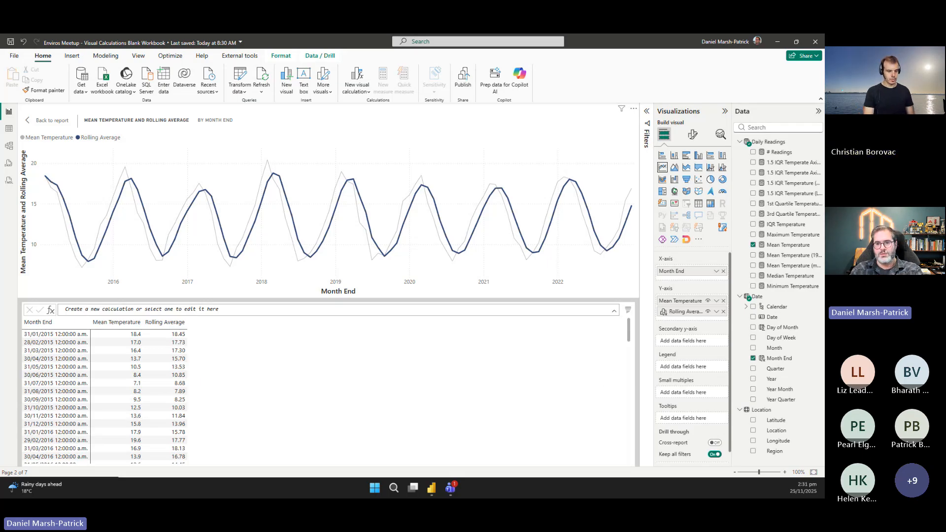
mouse_move(650, 258)
left_mouse_down()
mouse_move(739, 286)
mouse_move(728, 285)
left_mouse_up()
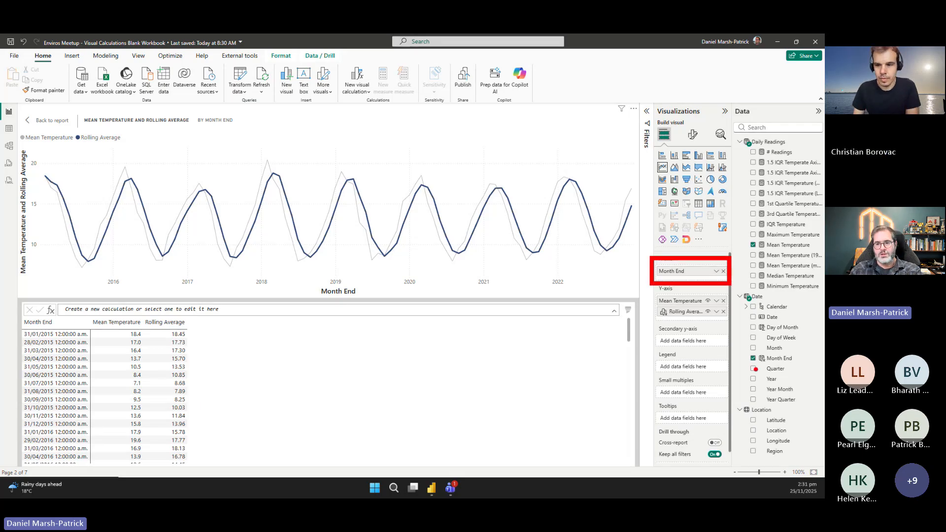
key("Escape")
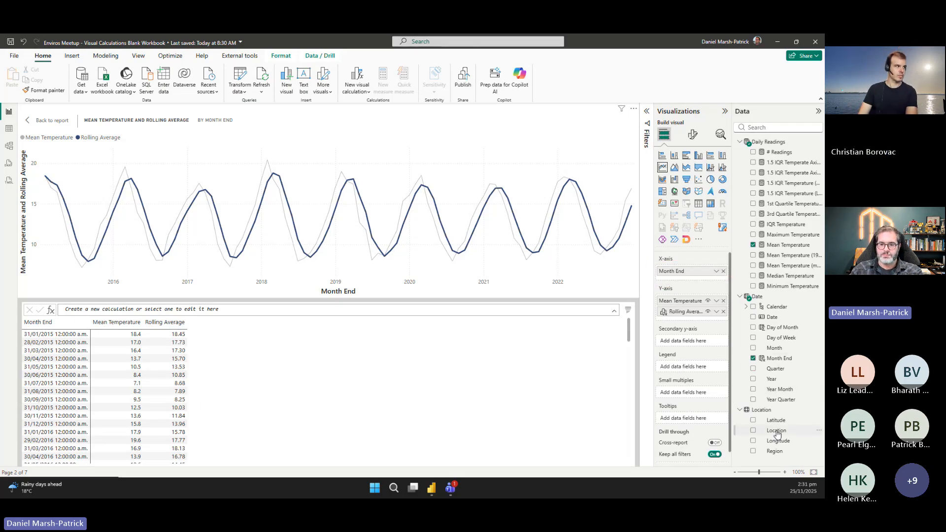
left_click_drag(781, 431, 679, 366)
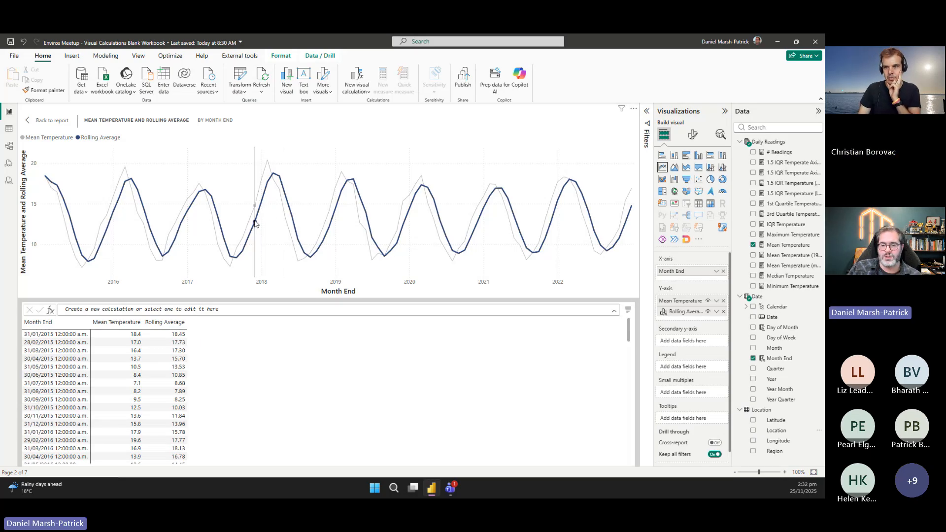
mouse_move(255, 227)
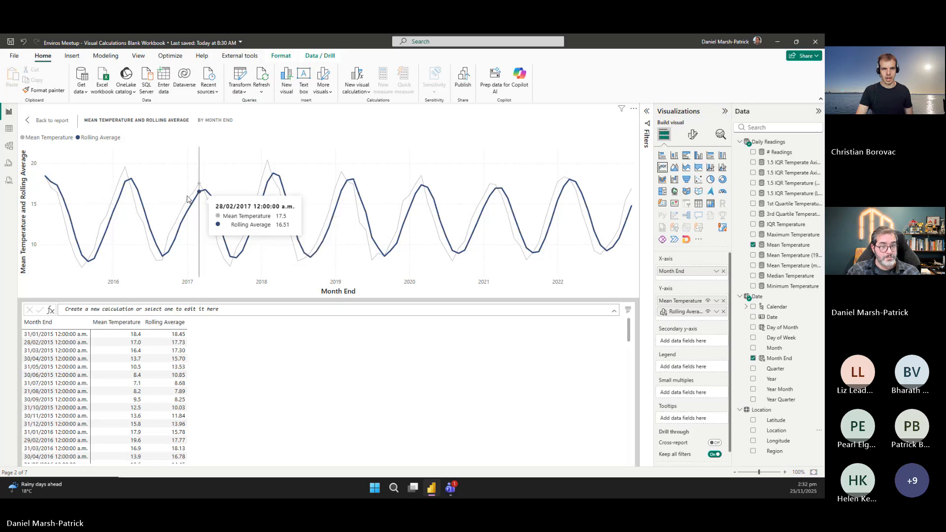
Return to the report, switch to the Axis page and extend the Year slicer range to start at 2012.
left_click(50, 124)
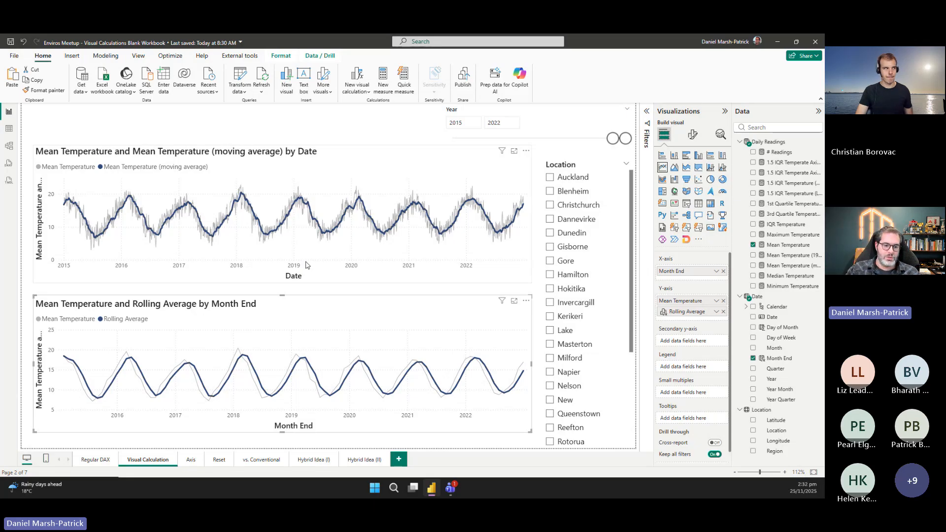
left_click(192, 464)
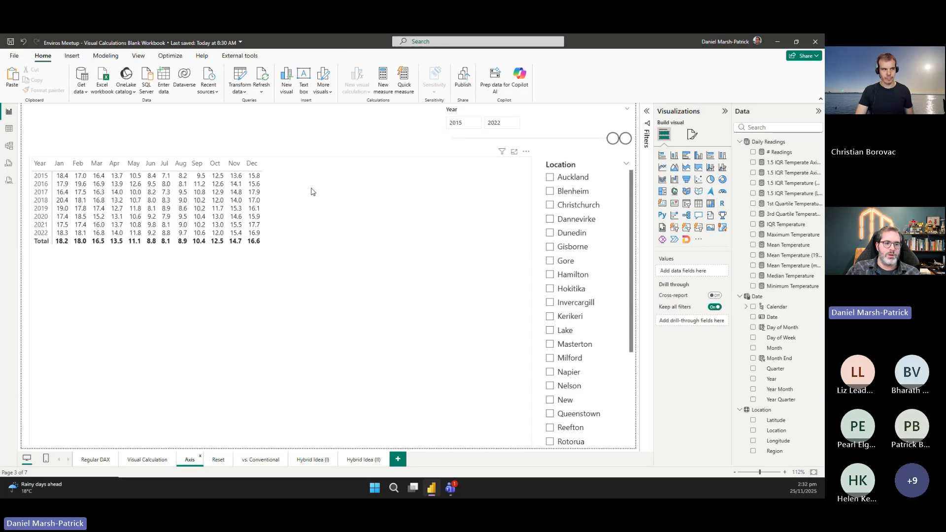
left_click(364, 220)
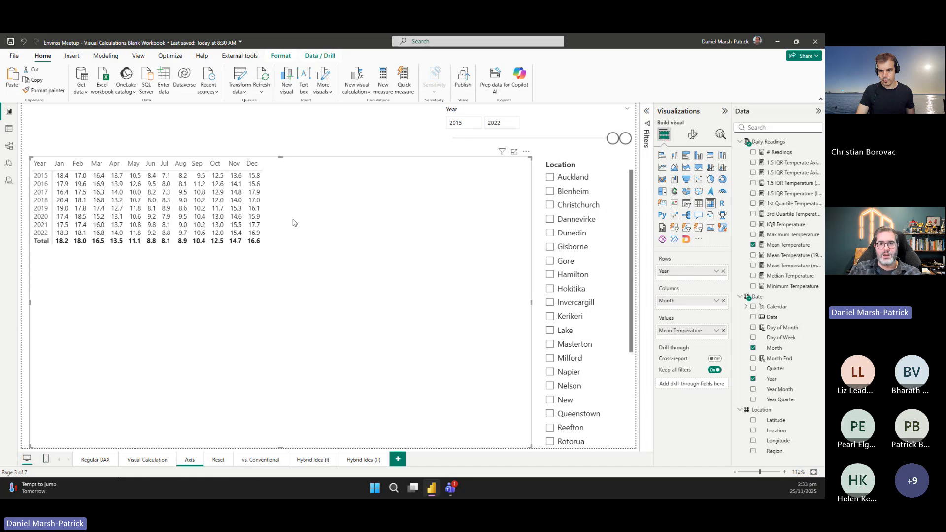
mouse_move(613, 138)
left_mouse_down()
mouse_move(538, 139)
mouse_move(605, 146)
left_mouse_up()
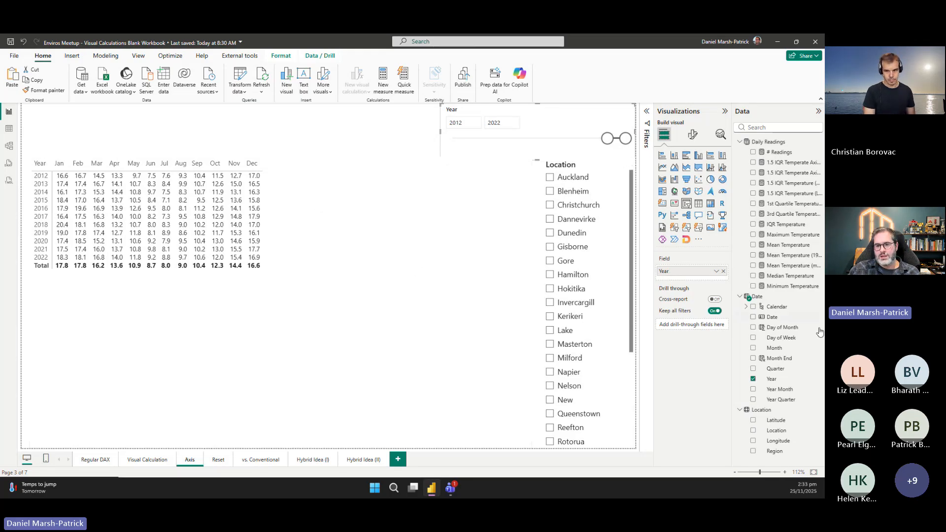
Add a new visual calculation to the Year by Month matrix and check the available calculation templates.
left_click(308, 222)
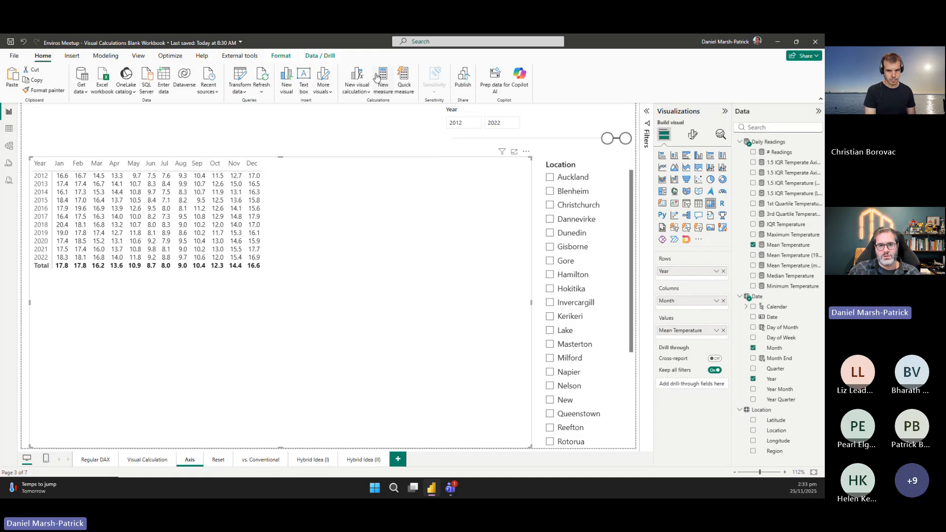
left_click(358, 74)
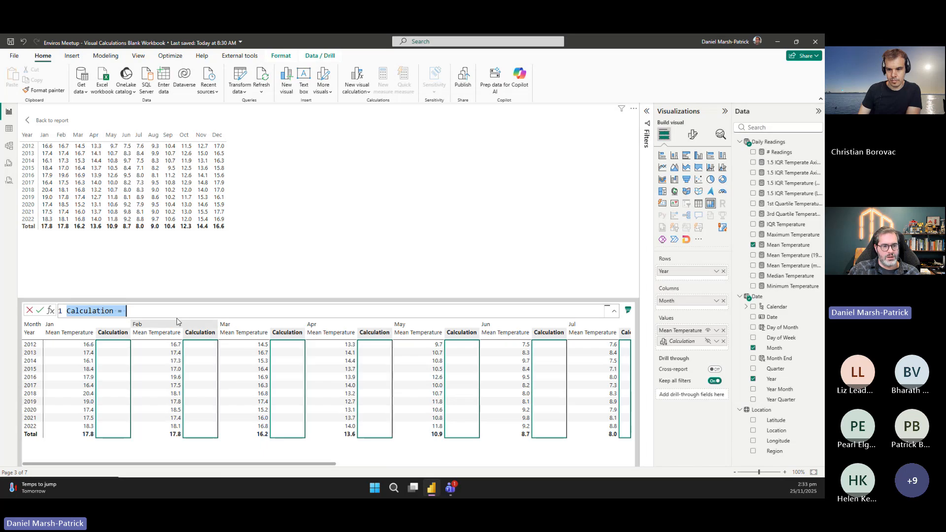
left_click(141, 310)
left_click(51, 311)
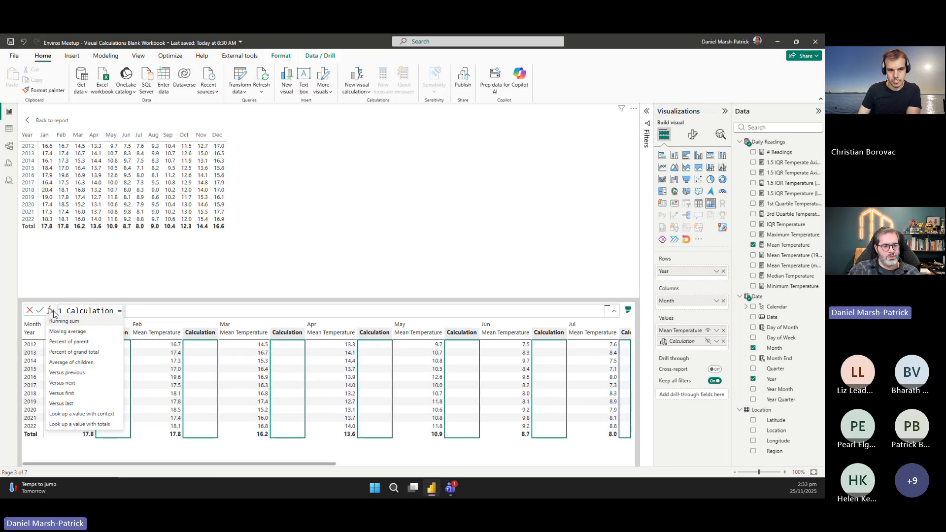
left_click(149, 312)
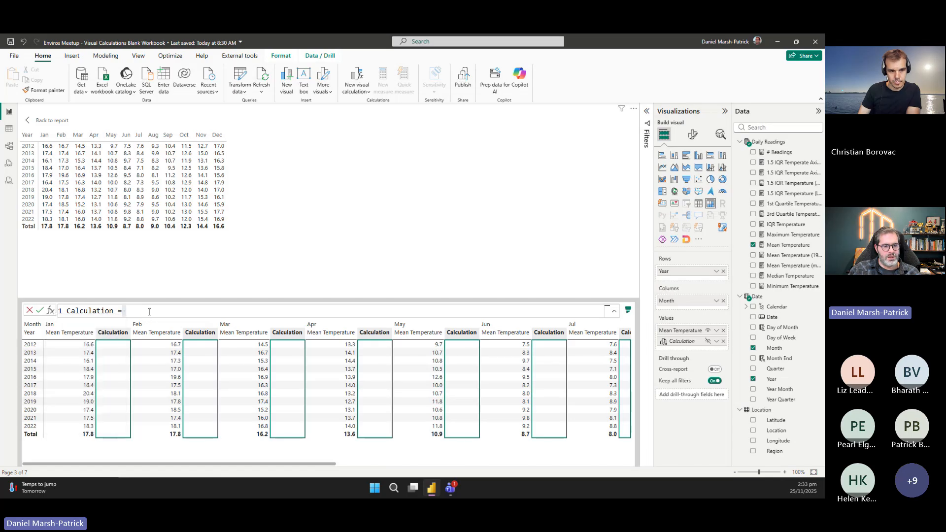
Define the matrix's new visual calculation as Previous = PREVIOUS( [Mean Temperature] ) and commit it.
key("ctrl+a")
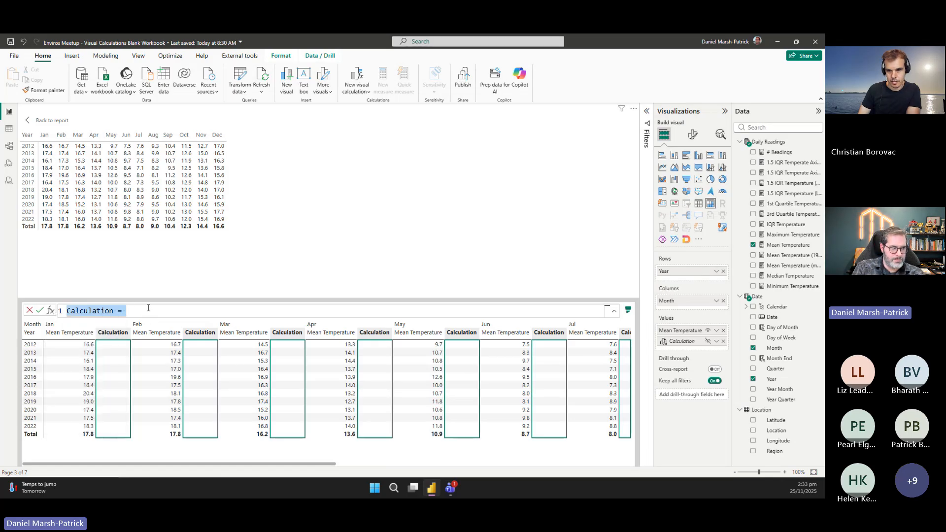
key("BackSpace")
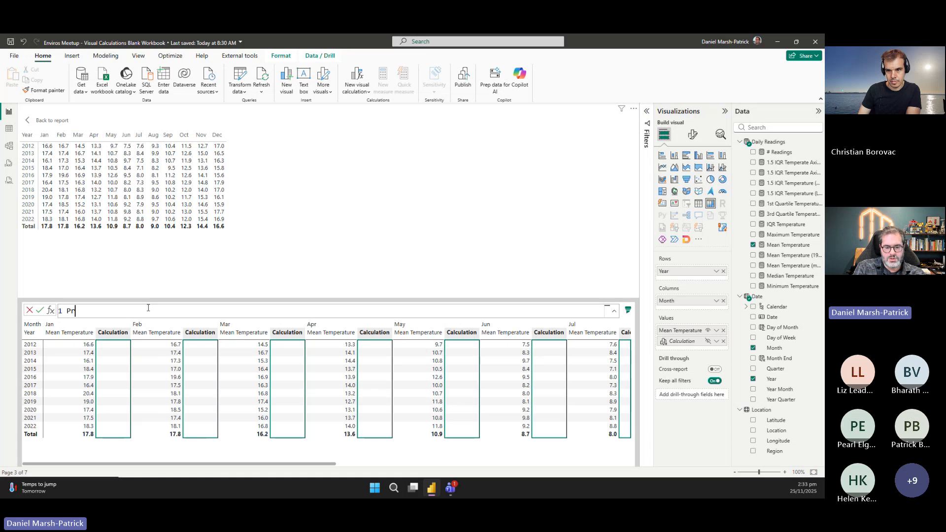
type("Previous =")
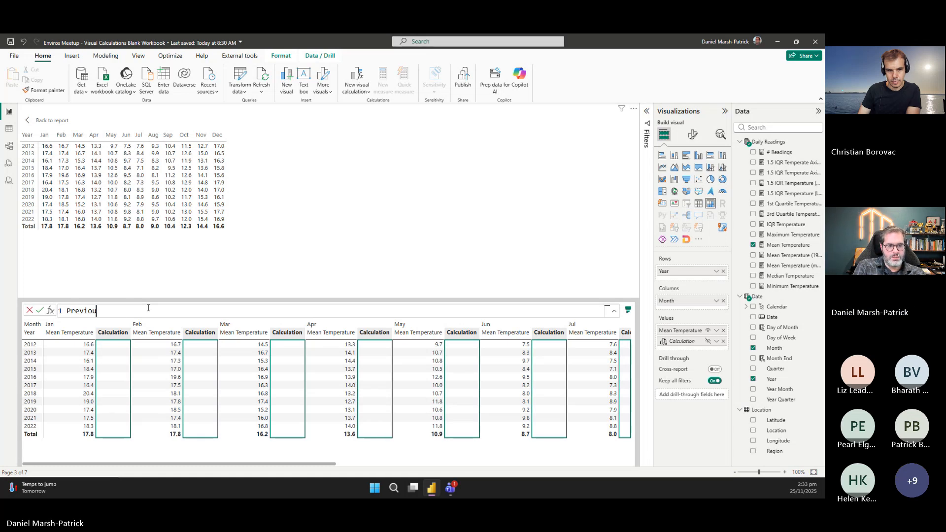
type(" PREVIOUS(")
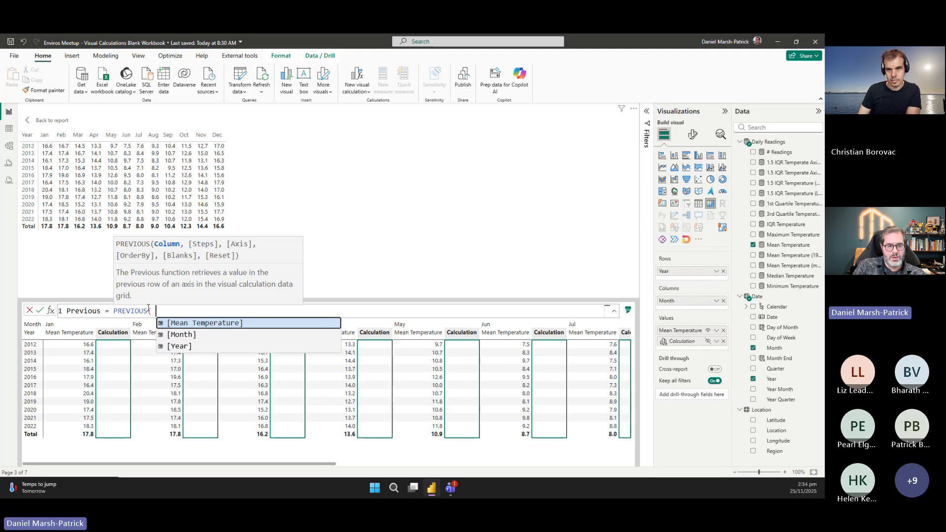
key("Tab")
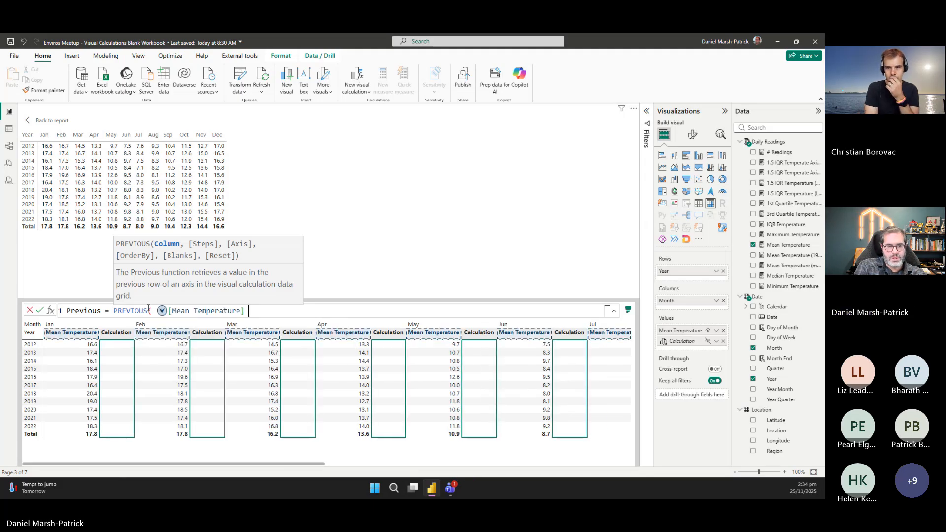
type(")")
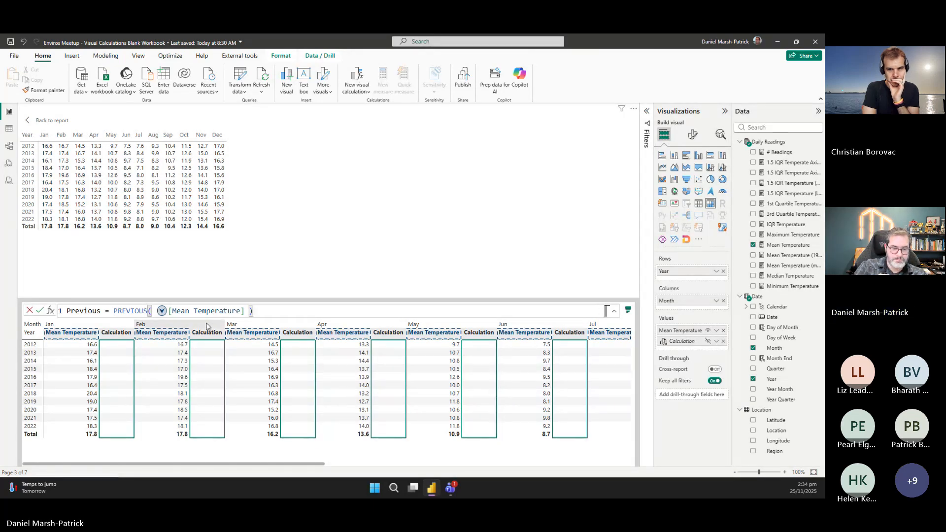
key("Return")
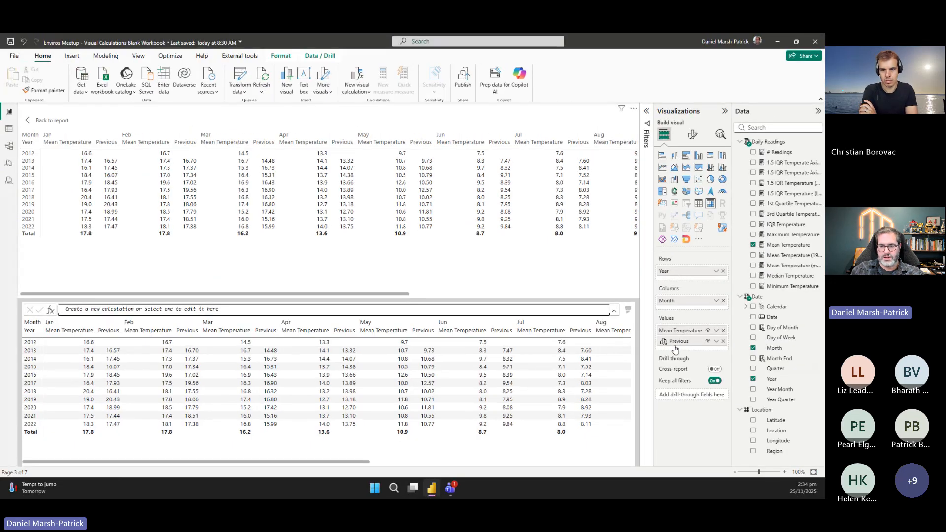
Hide the Previous calculation from the matrix and return to the report page.
left_click(708, 341)
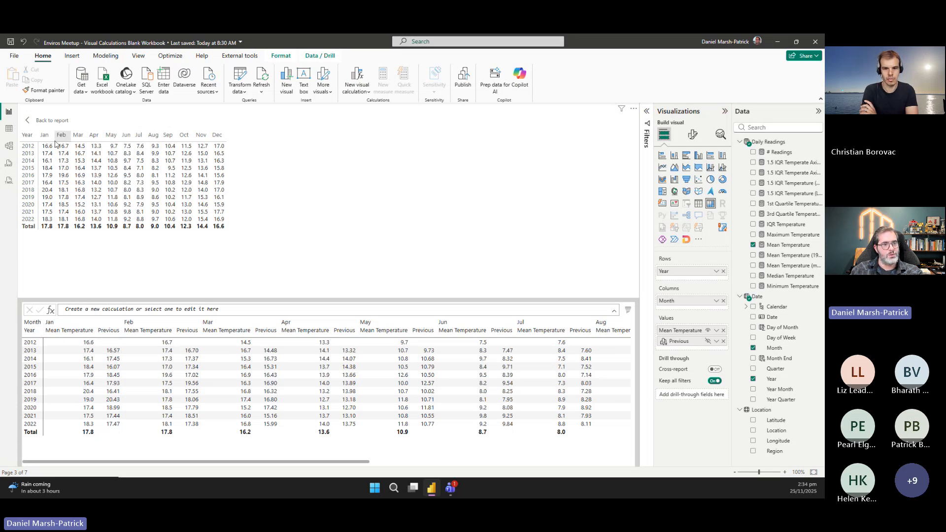
left_click(49, 122)
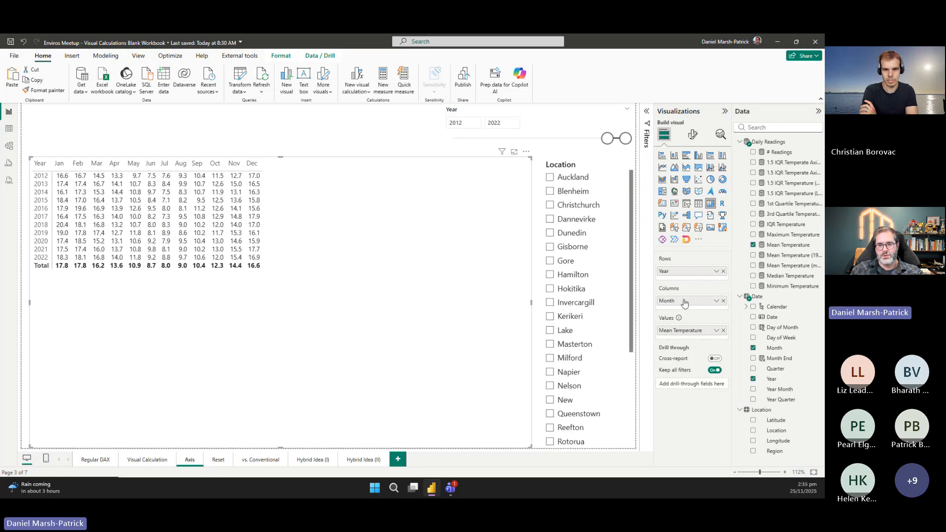
Reopen the matrix's visual calculations editor, remove the blank Calculation, and show the Previous calculation in the visual.
mouse_move(679, 318)
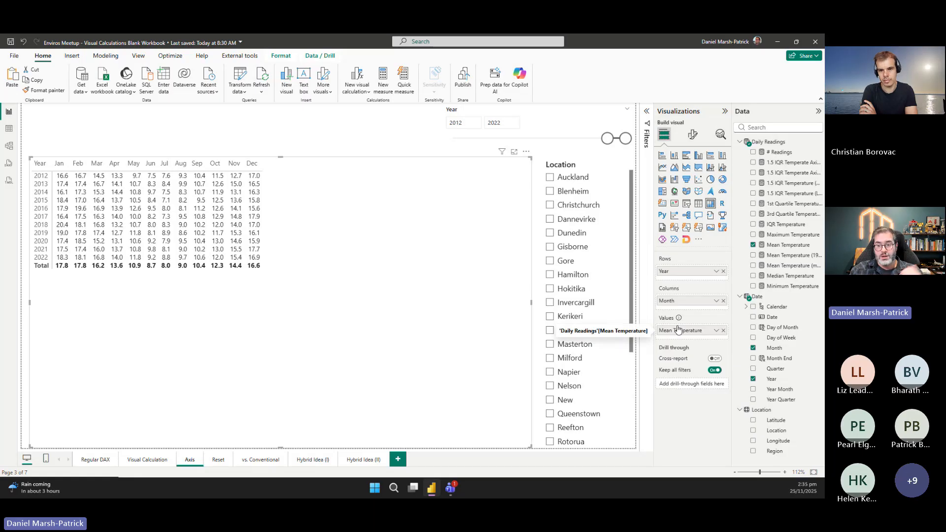
left_click(715, 330)
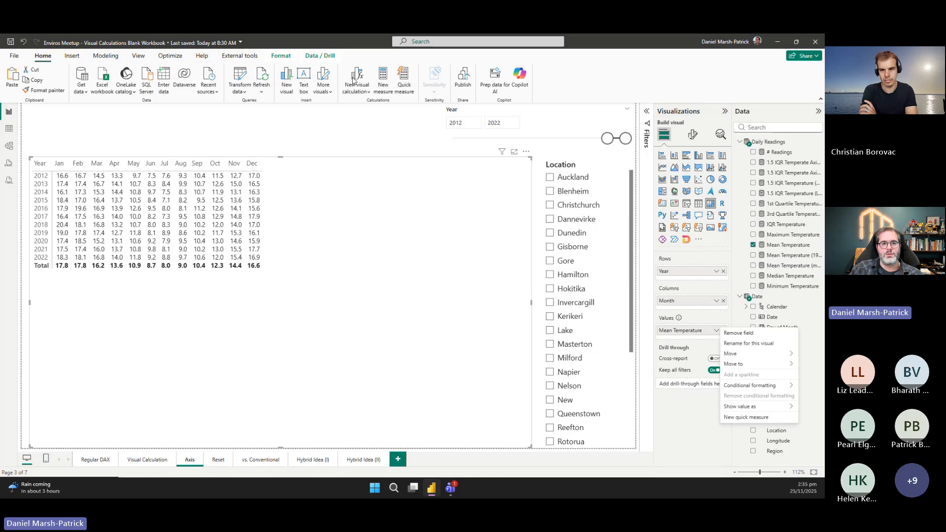
left_click(365, 92)
left_click(359, 77)
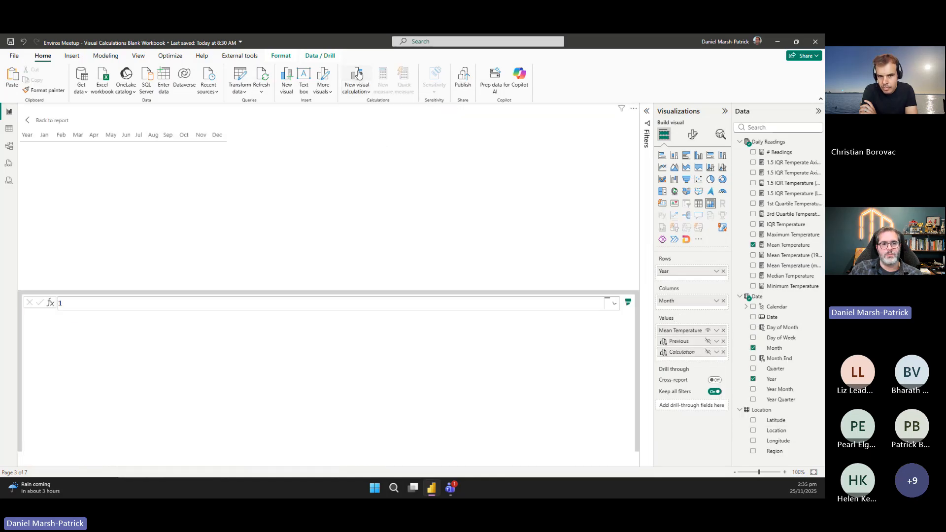
left_click(724, 352)
left_click(707, 341)
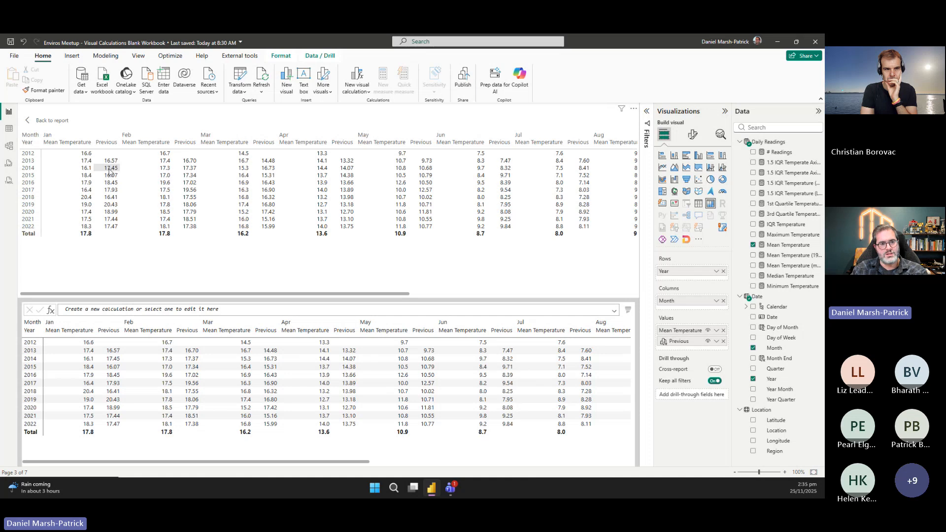
left_click_drag(123, 230, 125, 161)
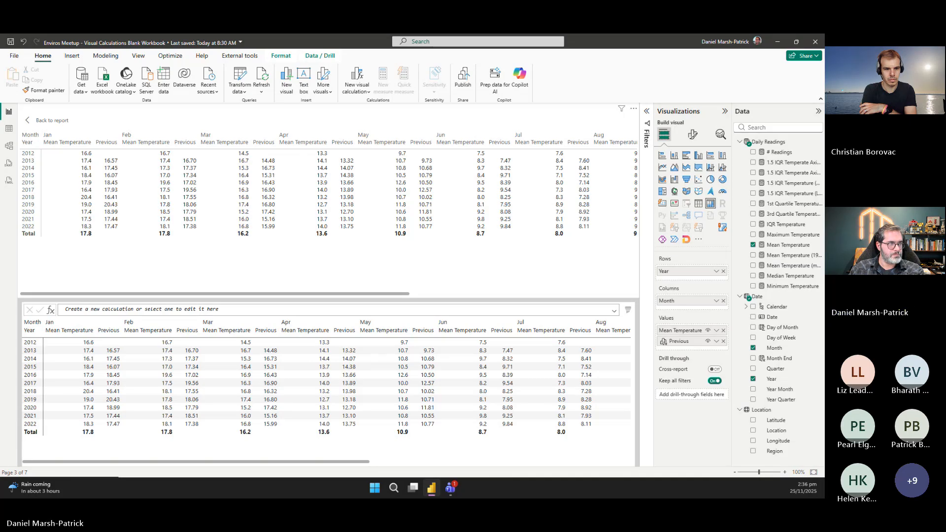
Rename the Previous calculation to Previous (Year) in its formula and commit it.
left_click(682, 342)
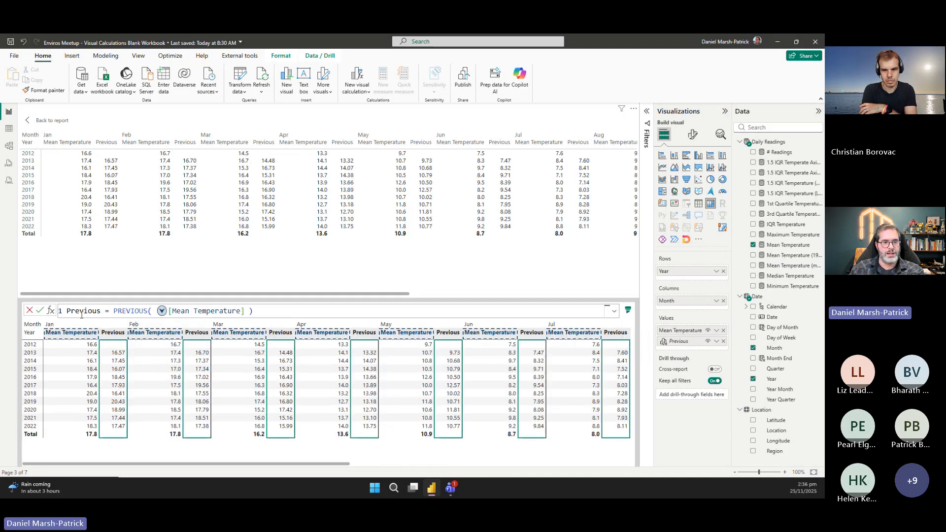
left_click(103, 311)
type("(Year")
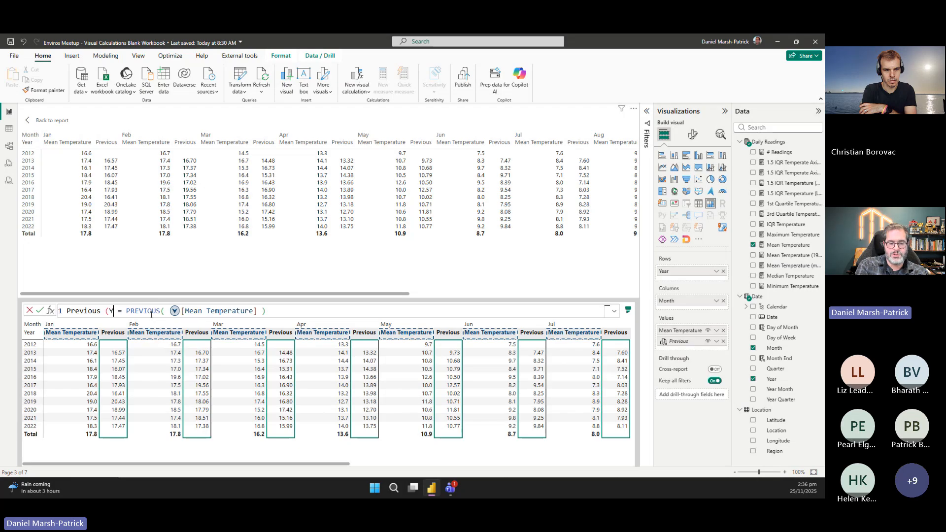
type(")")
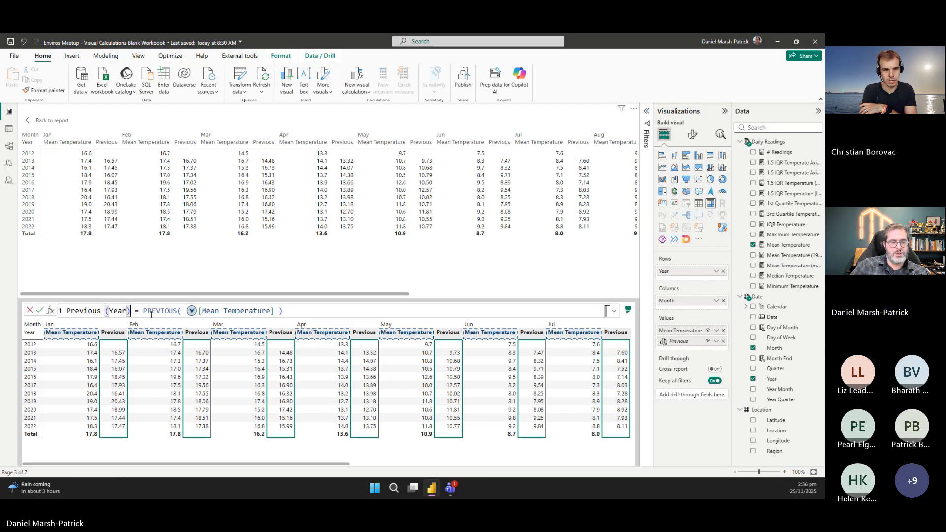
key("Return")
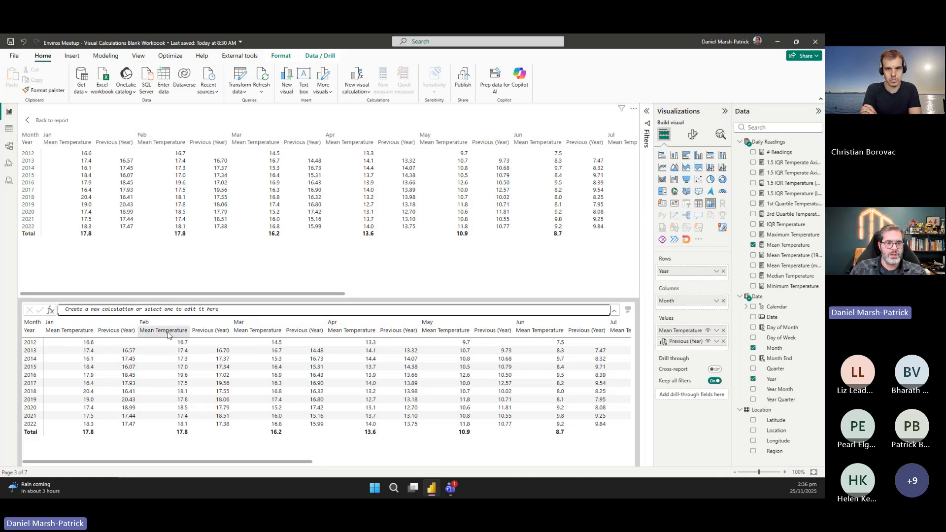
Start a new visual calculation named Previous (Month) that uses PREVIOUS with [Mean Temperature] as its column.
left_click(133, 311)
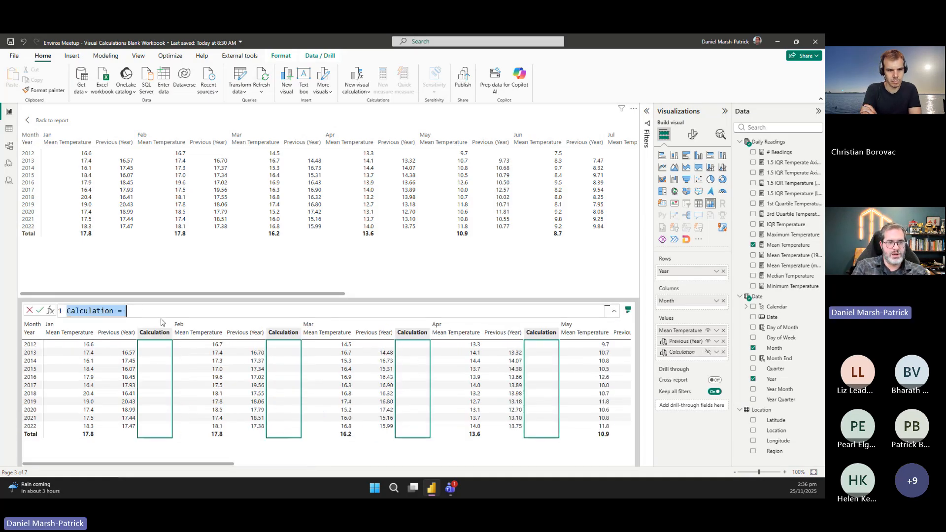
type("Previou")
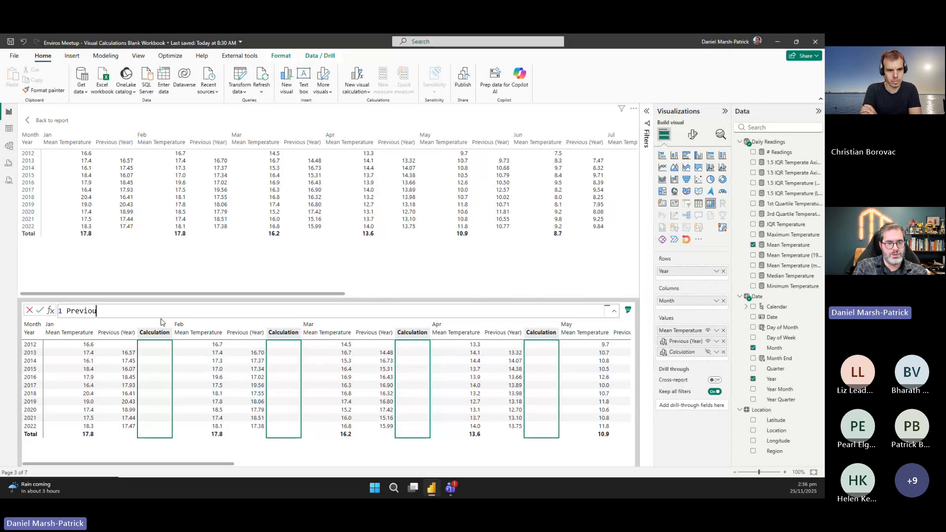
type("s (Month")
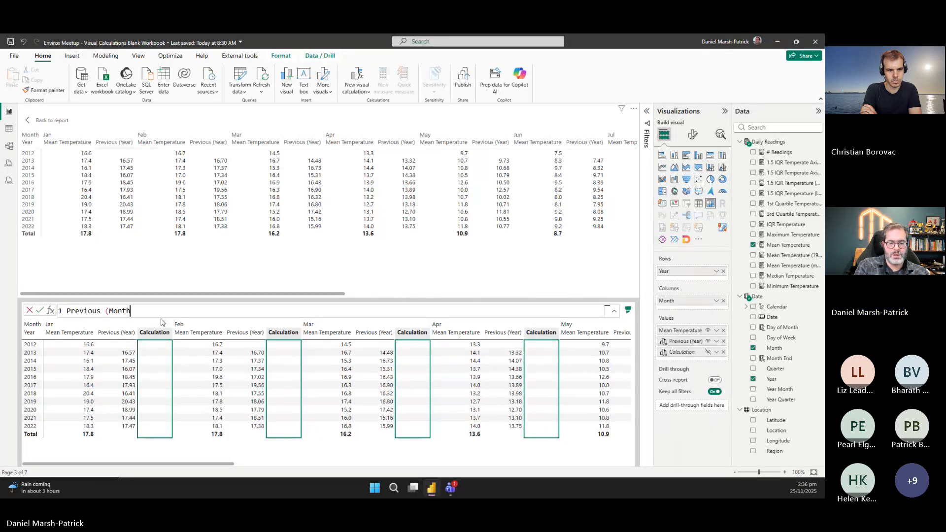
type(") = PREVIO")
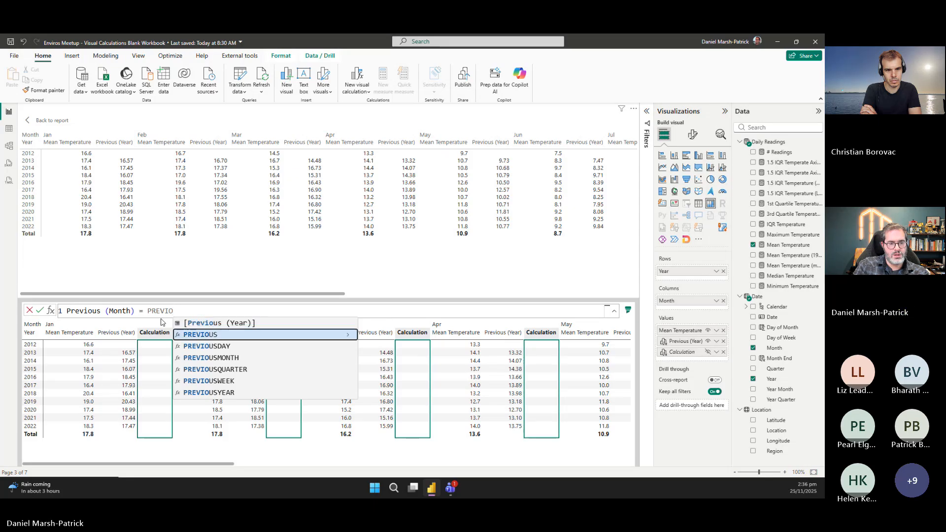
key("Down")
key("Tab")
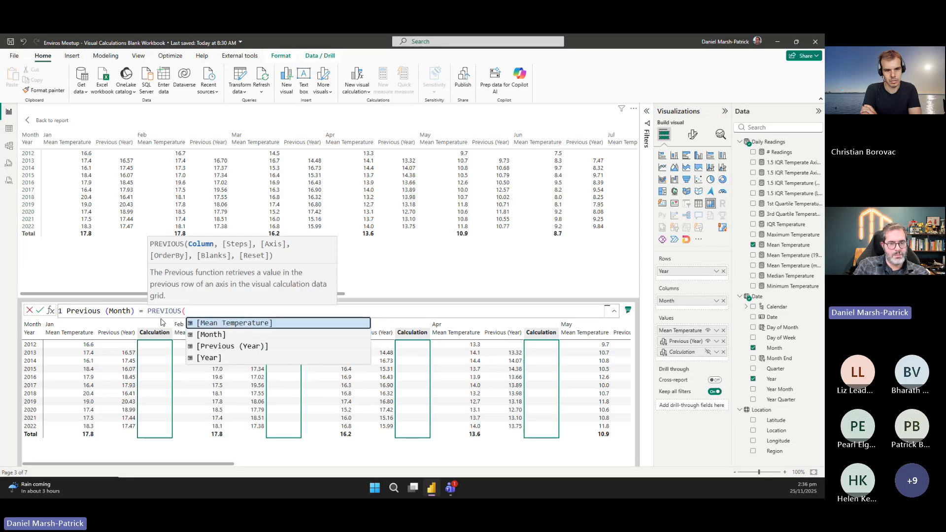
key("Tab")
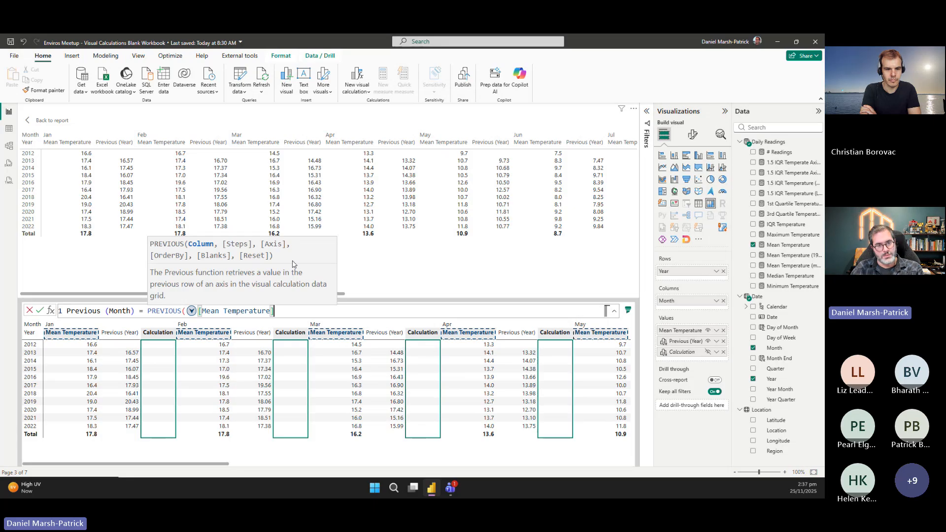
Complete the Previous (Month) formula with an empty Steps argument and COLUMNS as the axis, and commit it.
type(", ,")
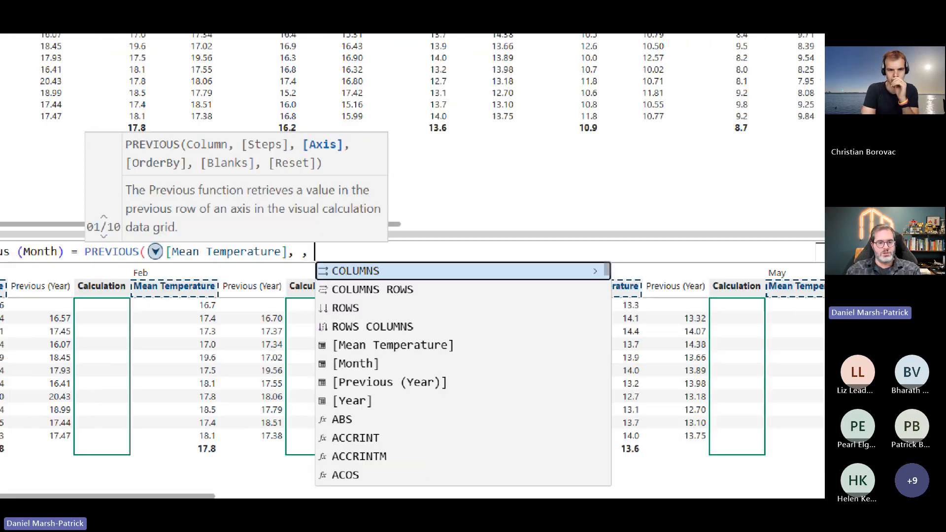
key("Escape")
left_click(295, 313)
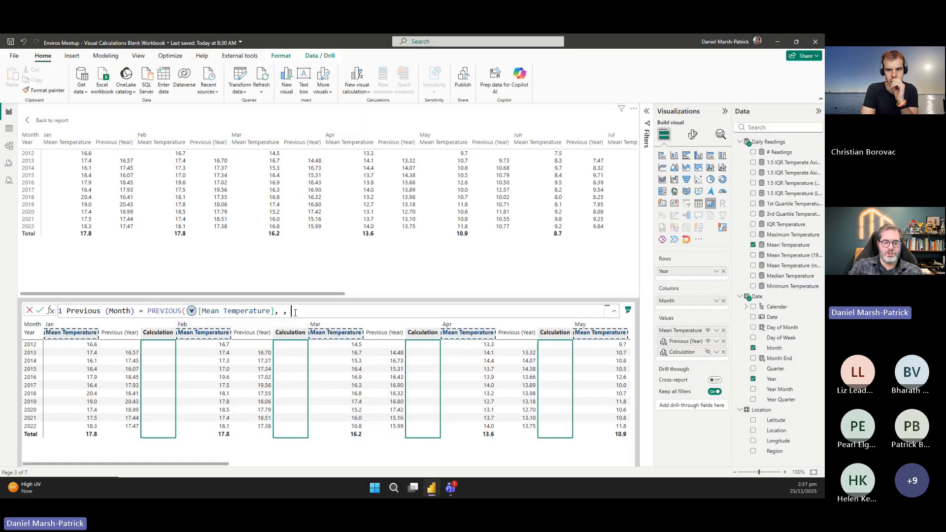
type("COLUMNS")
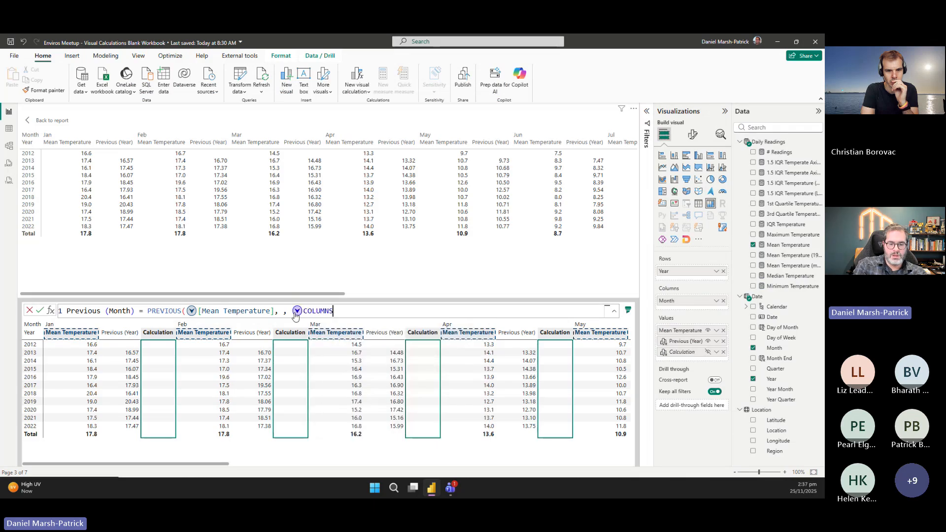
key("Escape")
type(")")
key("Return")
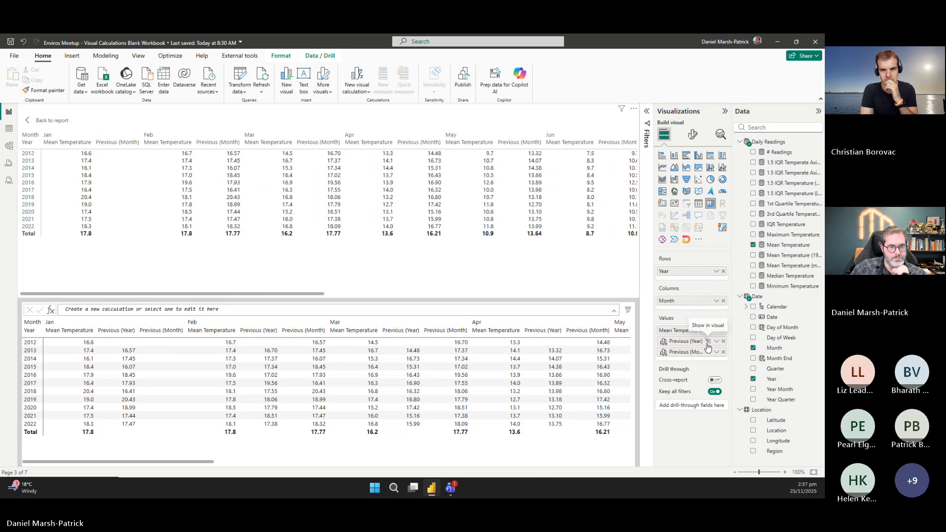
Hide Previous (Year) from the matrix to examine Previous (Month) by itself, and show it again.
left_click(708, 341)
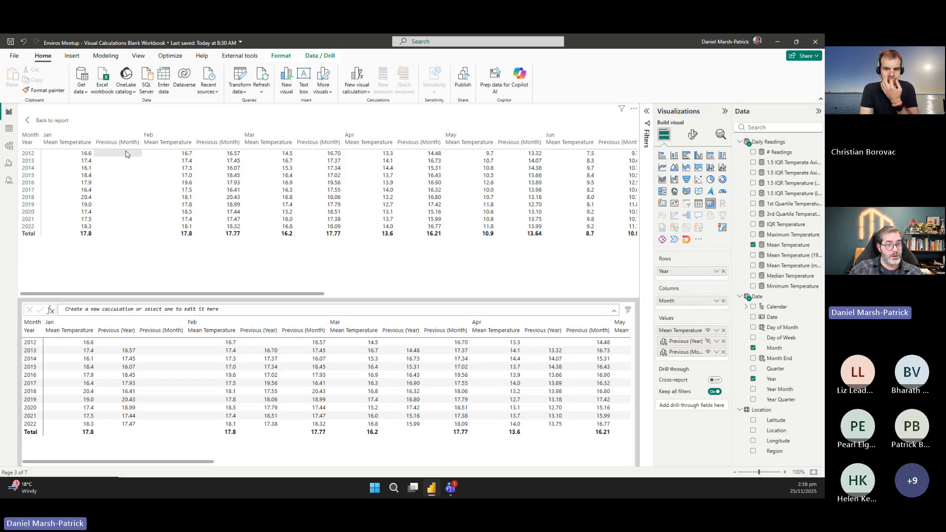
left_click(708, 341)
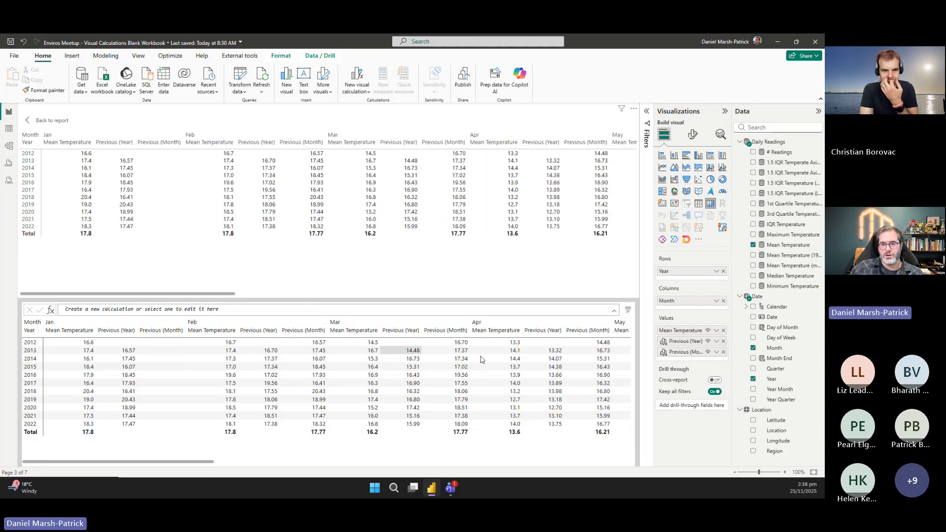
Start a new visual calculation named Previous (Continuous) using PREVIOUS with [Mean Temperature] and COLUMNS ROWS.
left_click(300, 310)
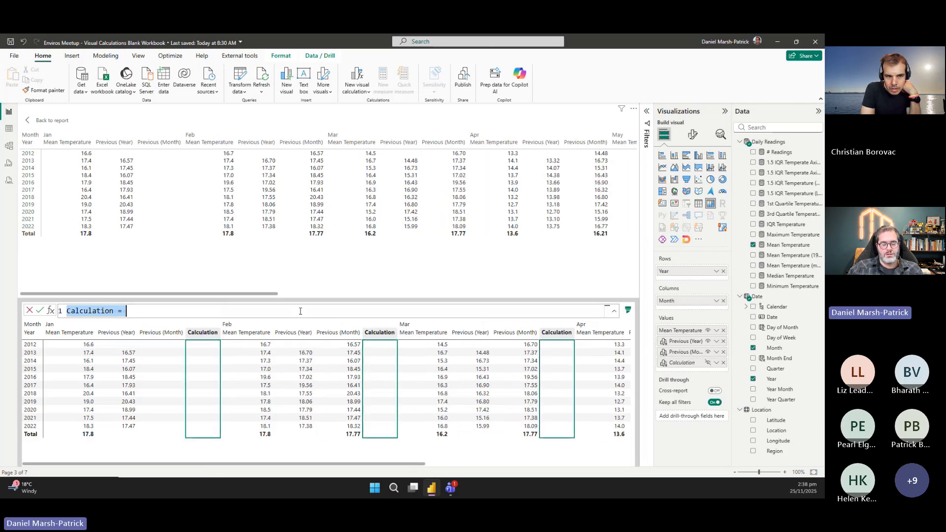
type("Previou")
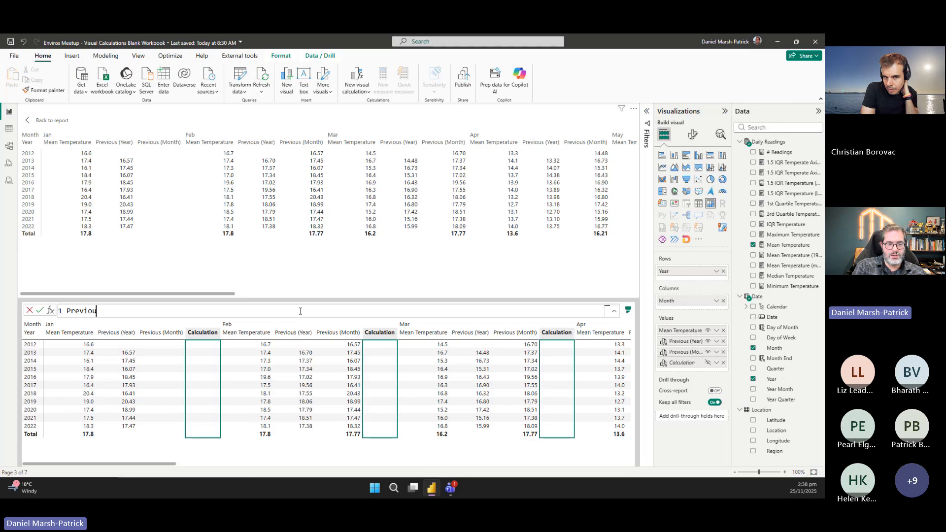
type("s (Contin")
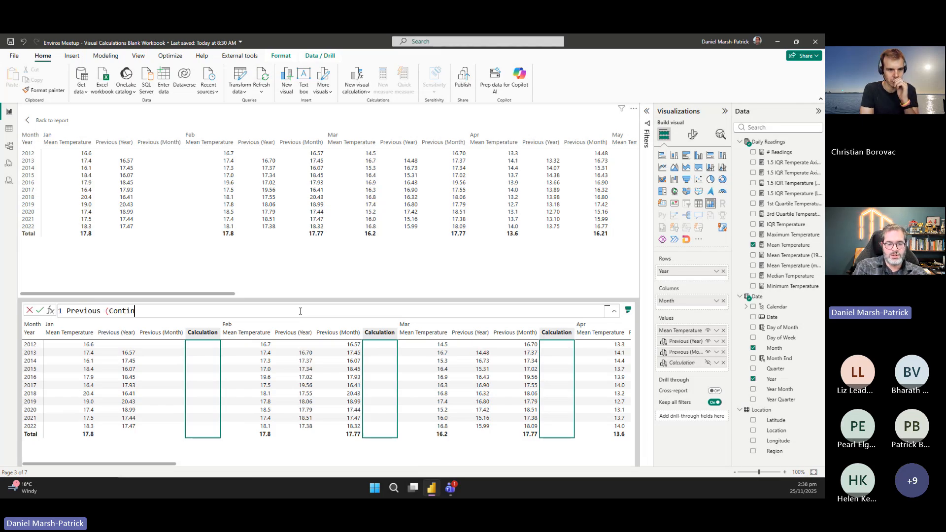
type("uous) = P")
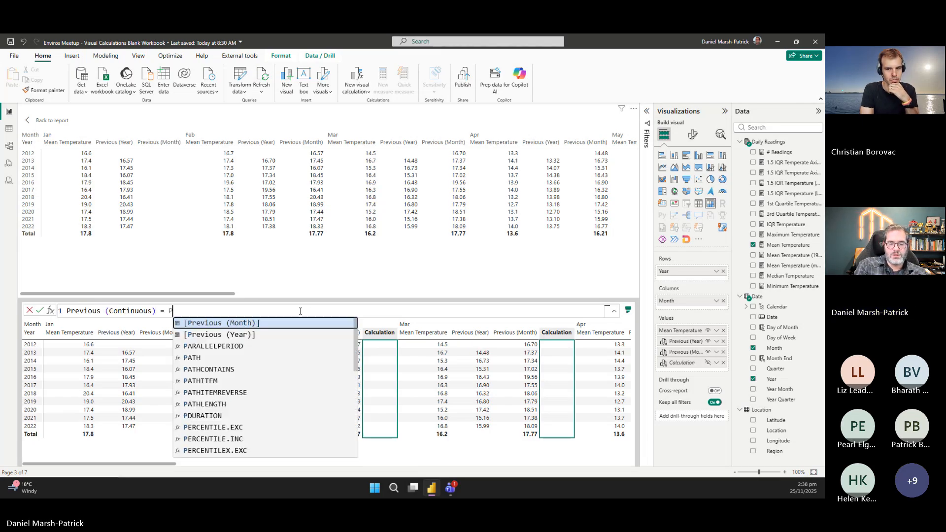
type("REVIOUS(")
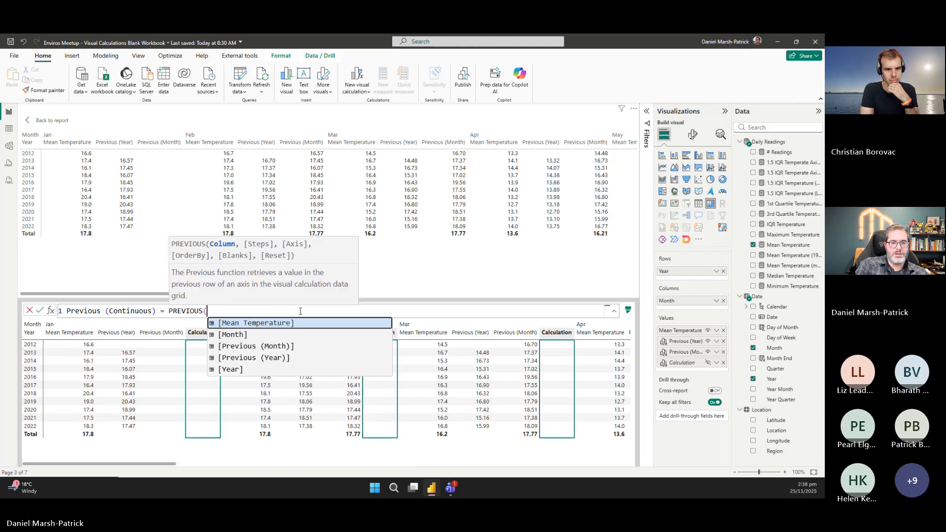
key("Tab")
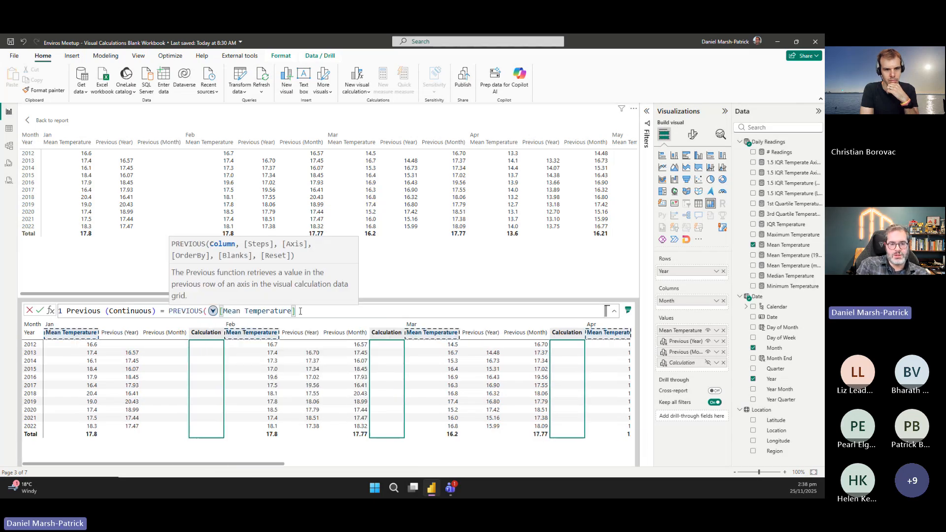
type(",")
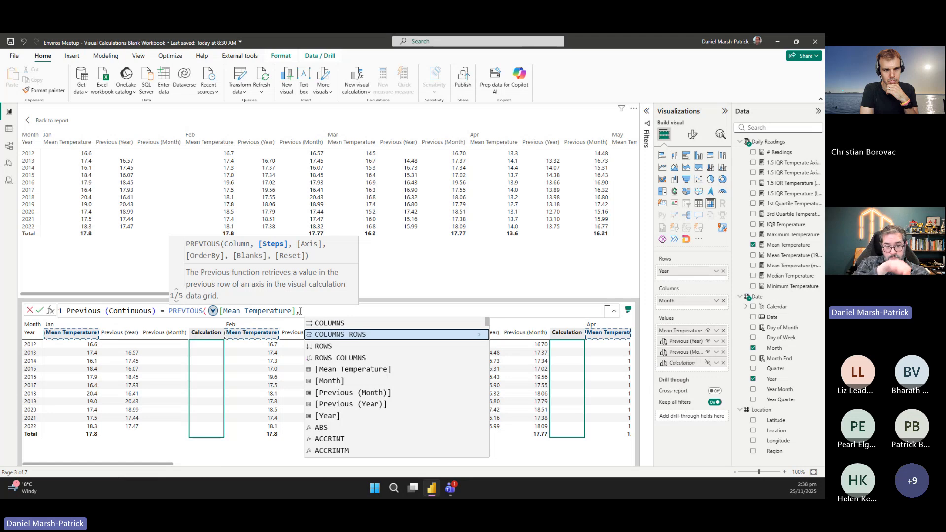
key("Tab")
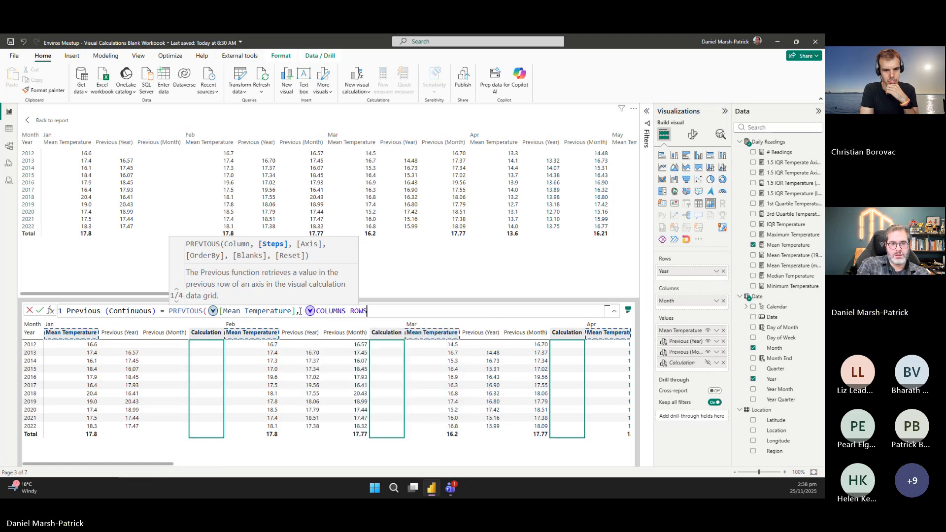
Insert an empty Steps argument before COLUMNS ROWS so that it acts as the Axis argument, and commit Previous (Continuous).
key("Left")
key("Left")
key("Left")
key("Left")
key("Left")
key("Left")
key("Left")
key("Left")
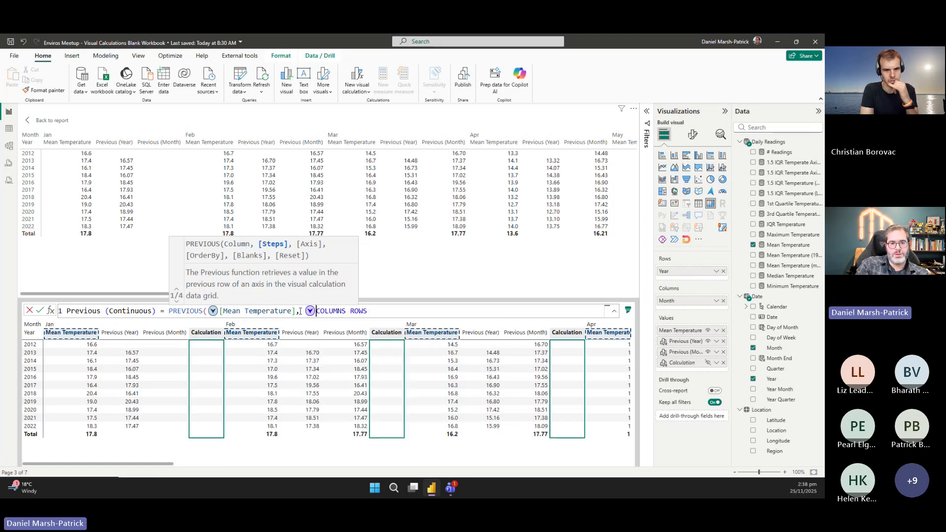
type(",")
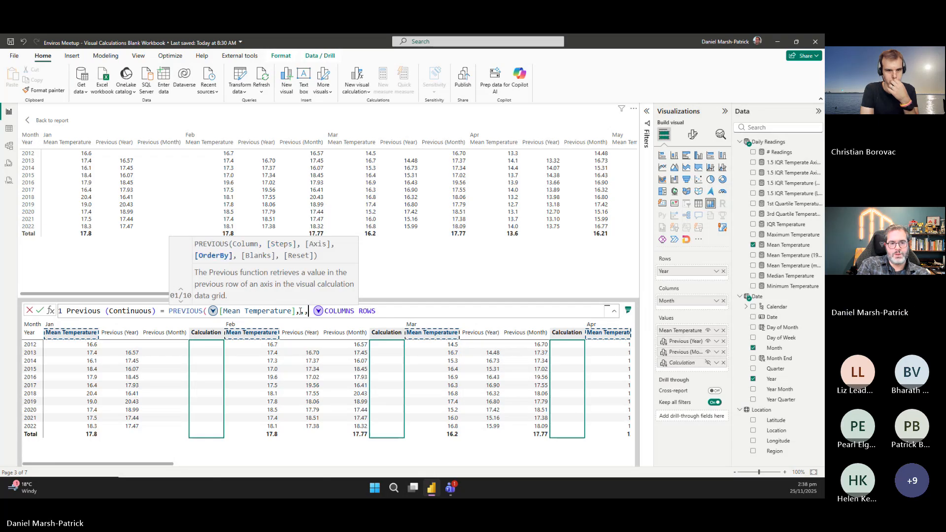
key("BackSpace")
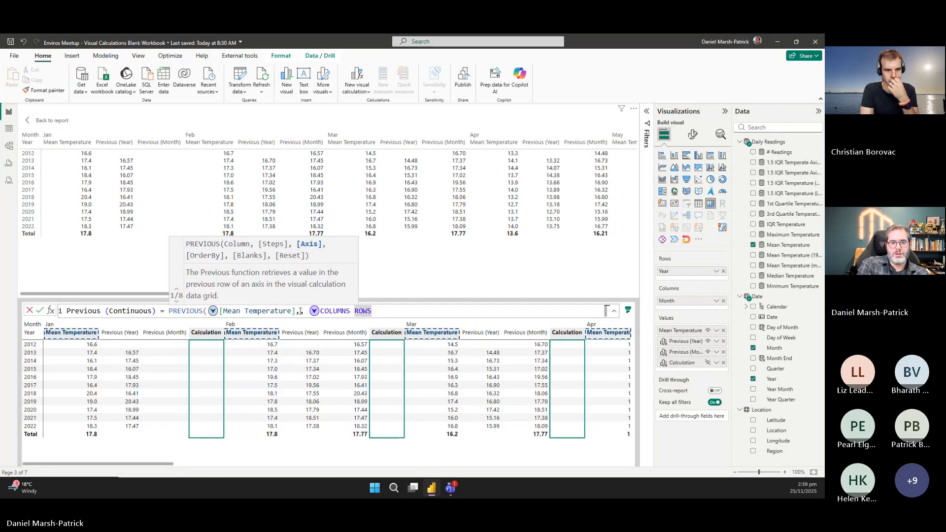
key("Return")
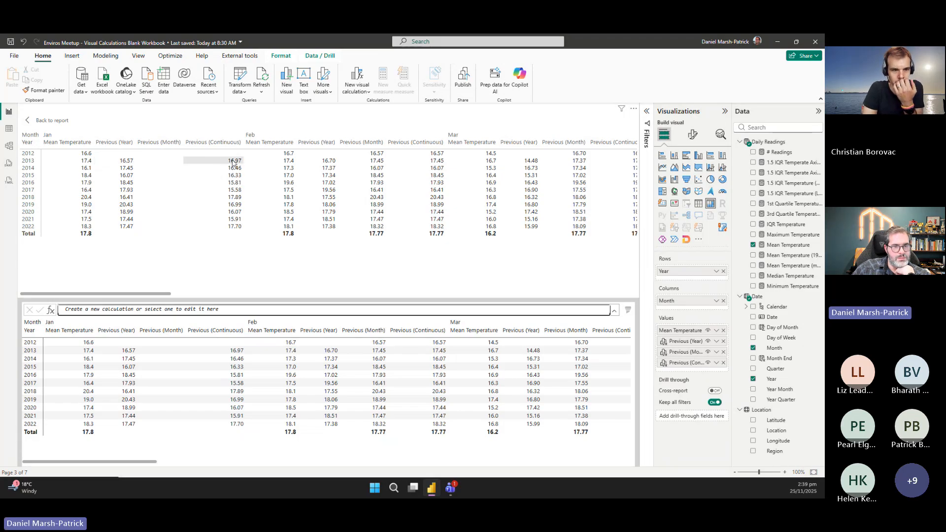
Compare the January 2013 Previous (Continuous) value with the December 2012 Mean Temperature in the matrix.
left_click(233, 164)
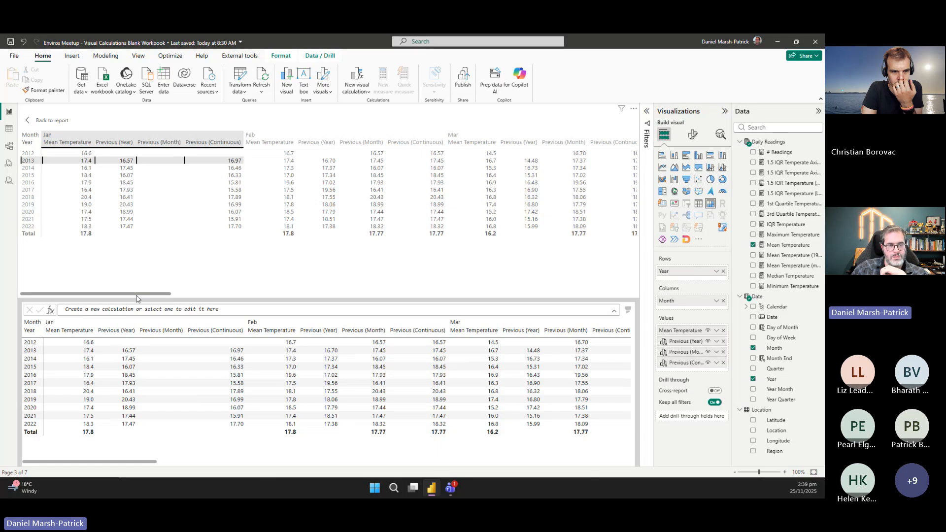
left_click_drag(138, 295, 634, 285)
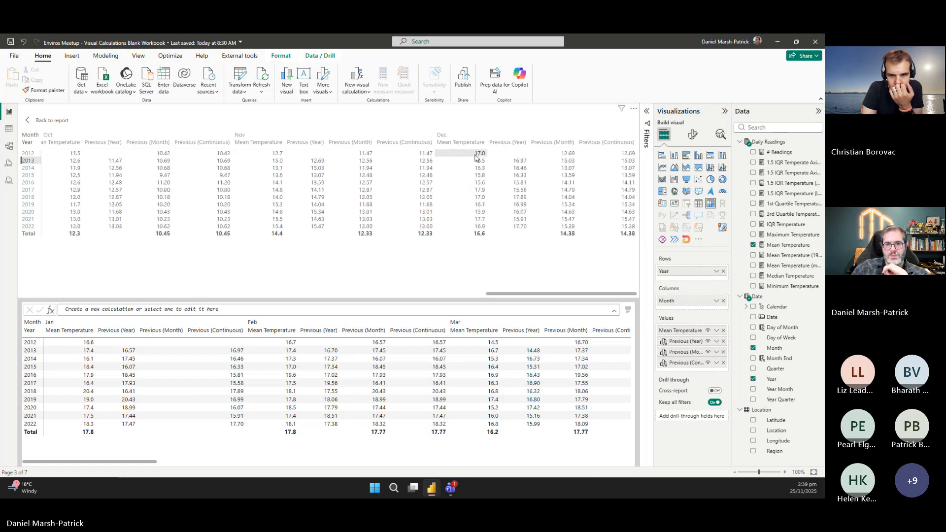
Set the value decimal places of the Mean Temperature column to 2 in the matrix's specific column formatting.
left_click_drag(542, 295, 142, 294)
left_click_drag(127, 333, 33, 336)
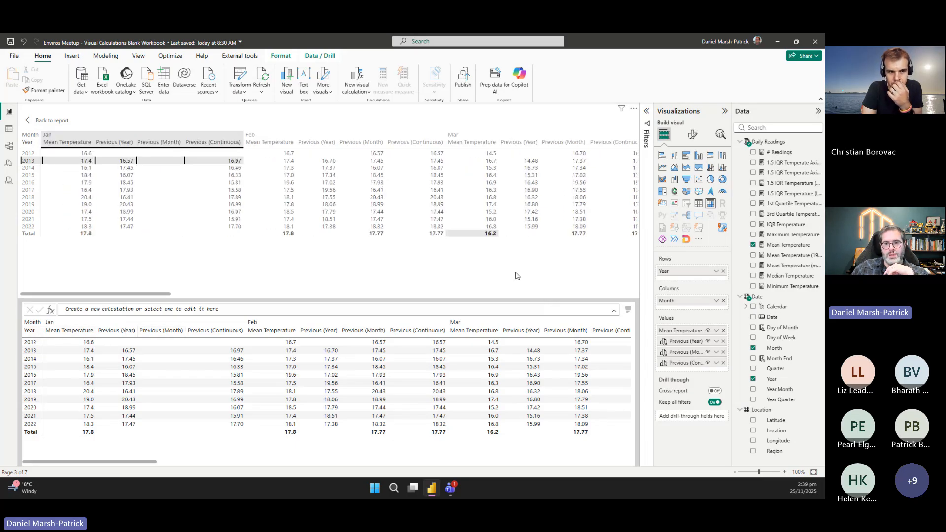
left_click(693, 135)
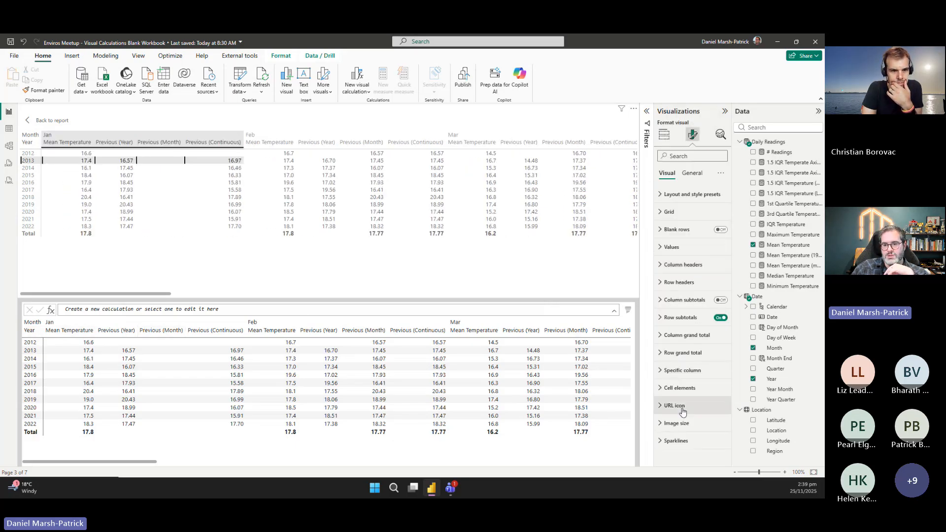
left_click(680, 388)
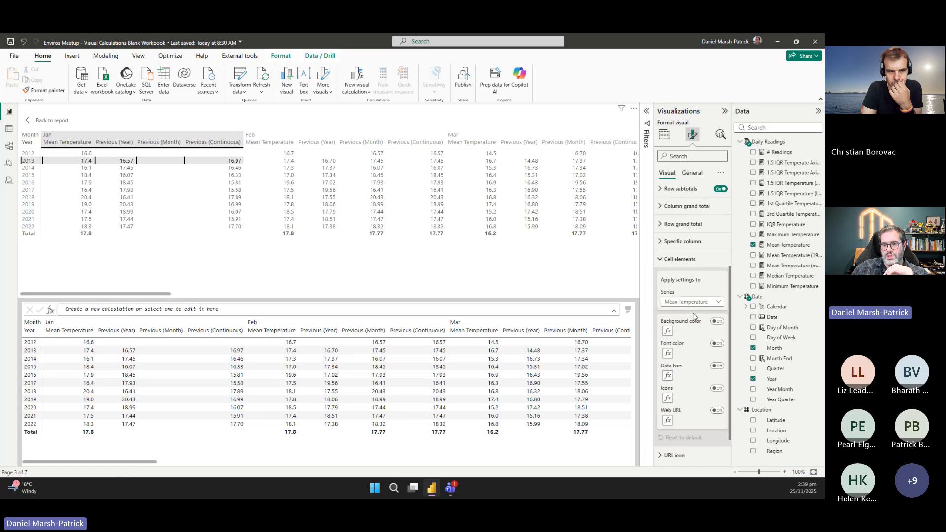
scroll(690, 314, "down", 2)
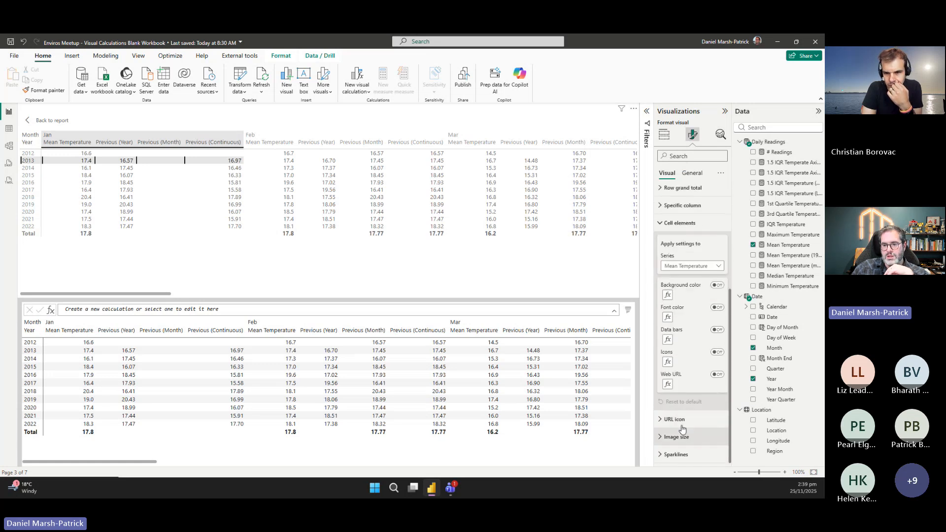
left_click(680, 223)
left_click(682, 370)
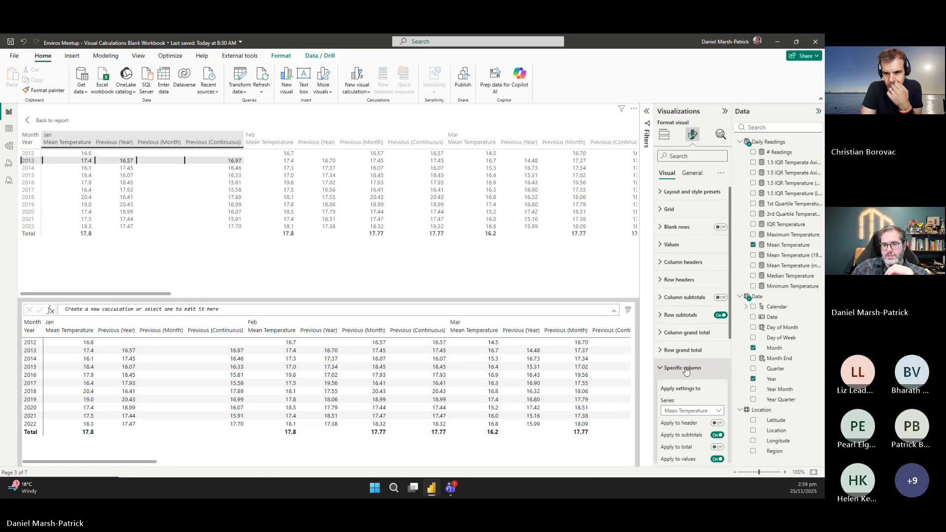
scroll(683, 330, "down", 4)
left_click(672, 382)
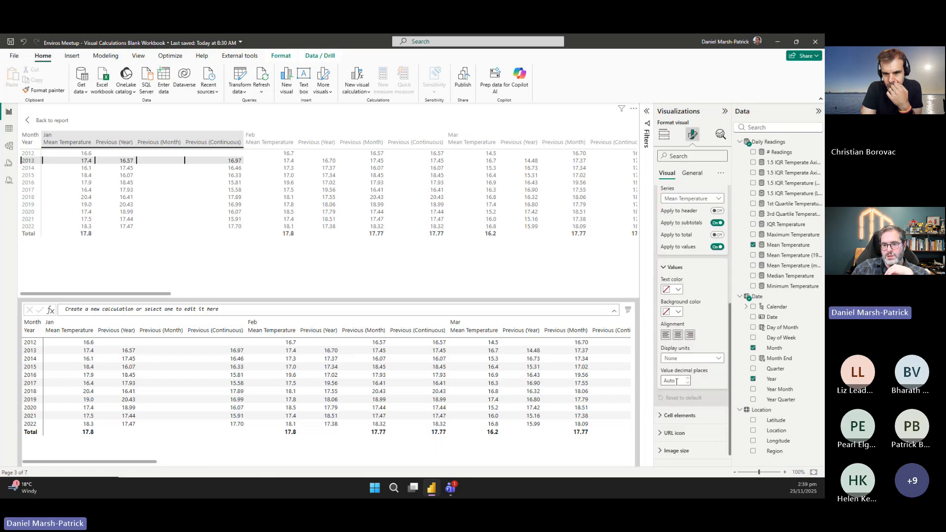
type("2")
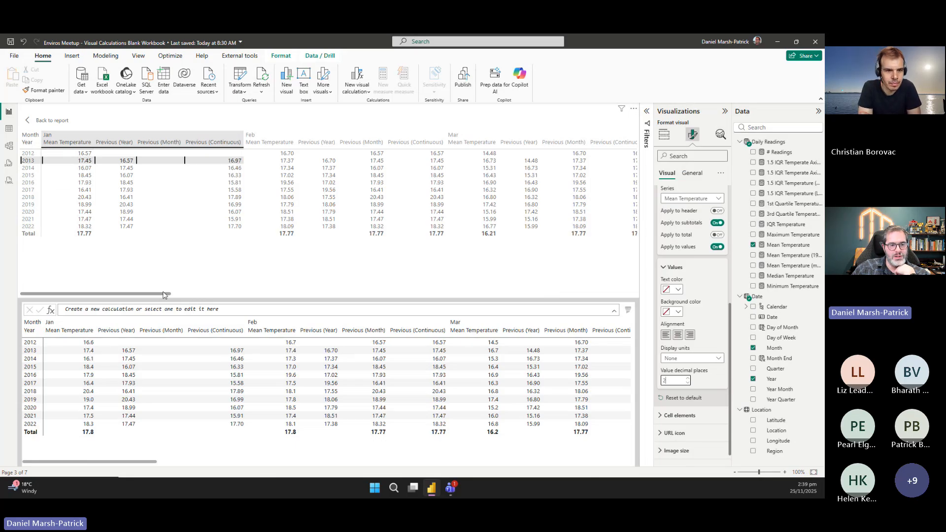
Compare the December 2012 Mean Temperature with the January 2013 Previous (Continuous) value, and review the Previous (Year) formula.
left_click_drag(158, 296, 634, 305)
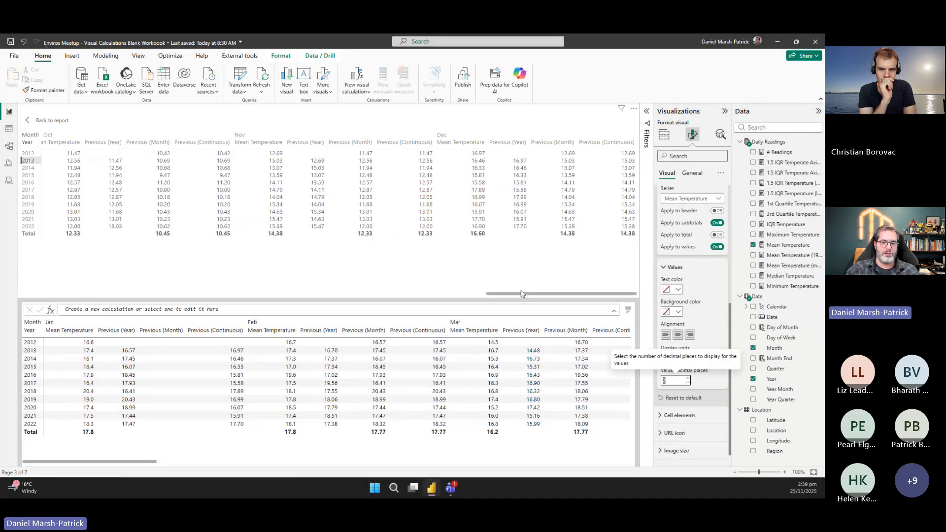
left_click_drag(522, 294, 34, 326)
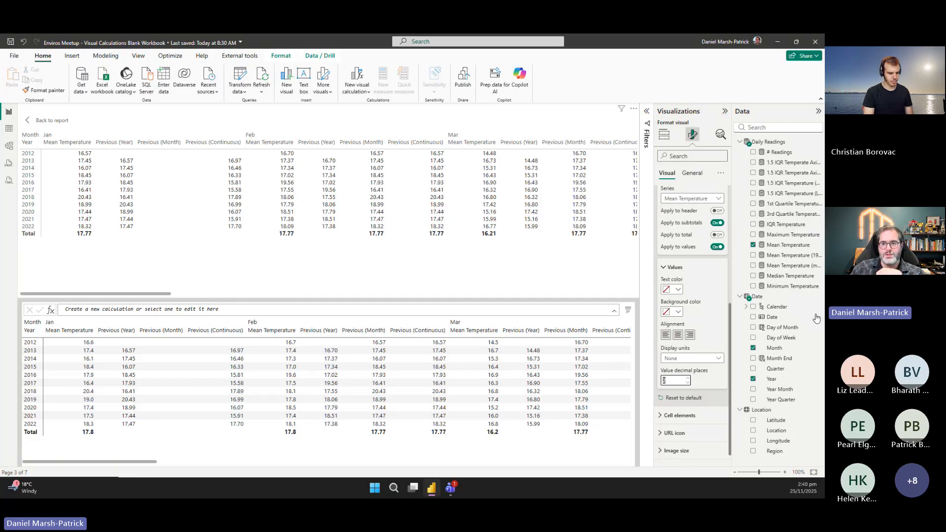
left_click(666, 136)
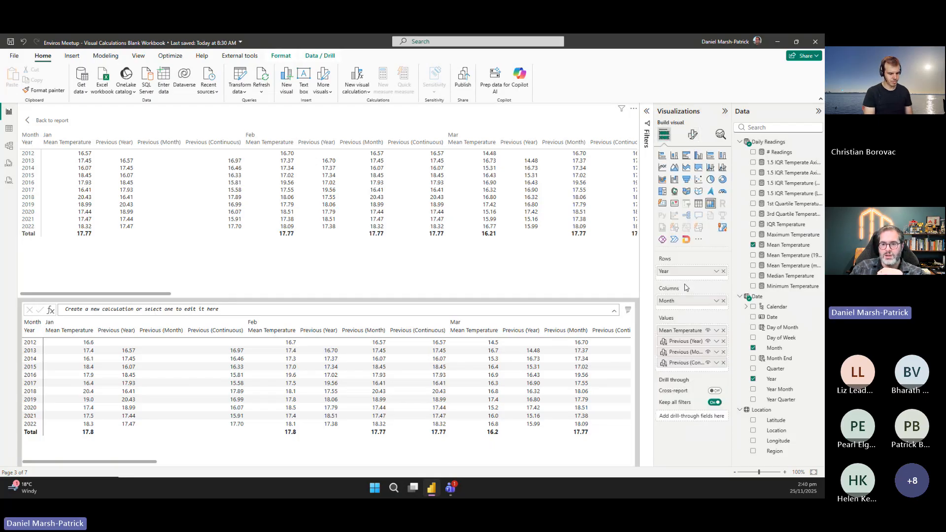
left_click(681, 341)
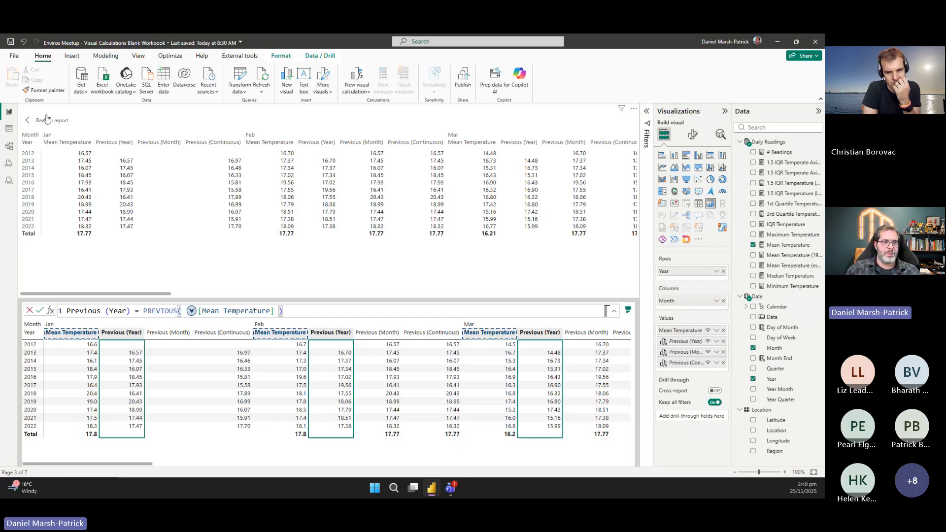
Return to the report, go to the Reset page, and roll its matrix up to Year level and expand it back to Month.
left_click(28, 121)
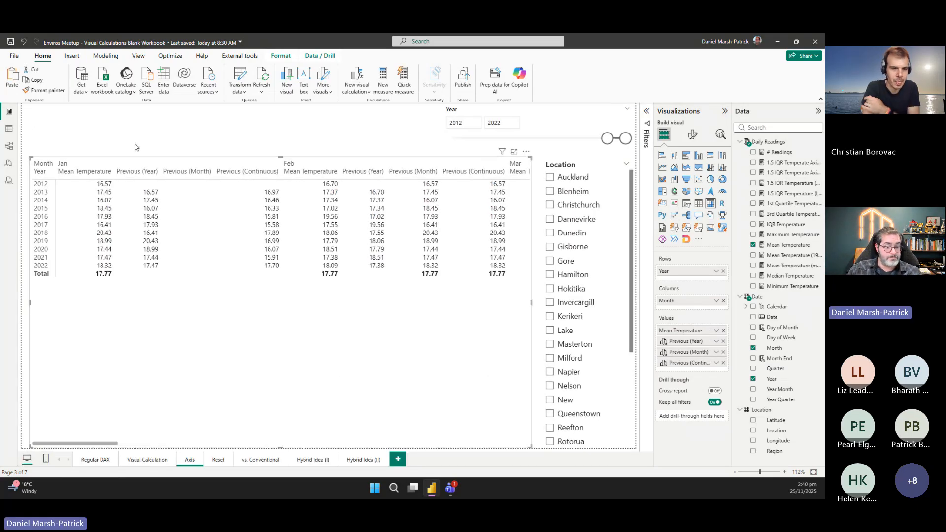
left_click(213, 462)
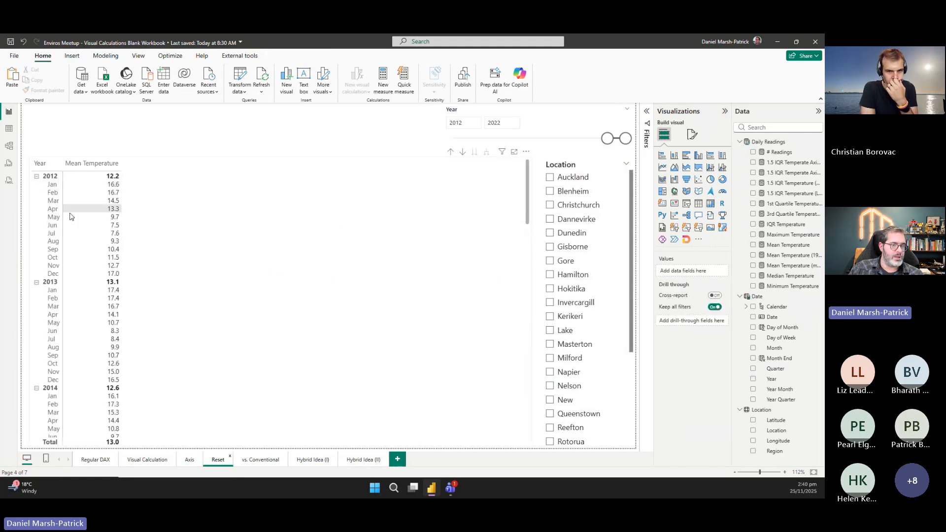
left_click(290, 214)
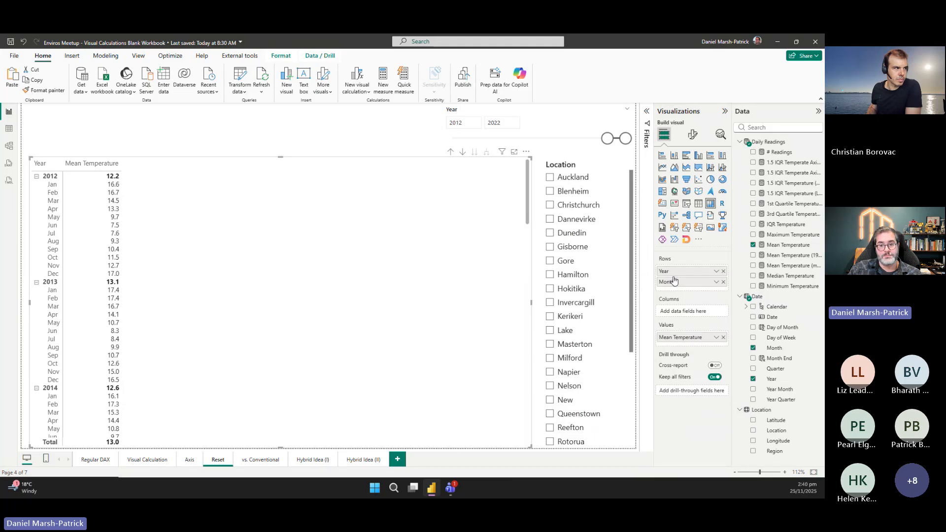
left_click(450, 153)
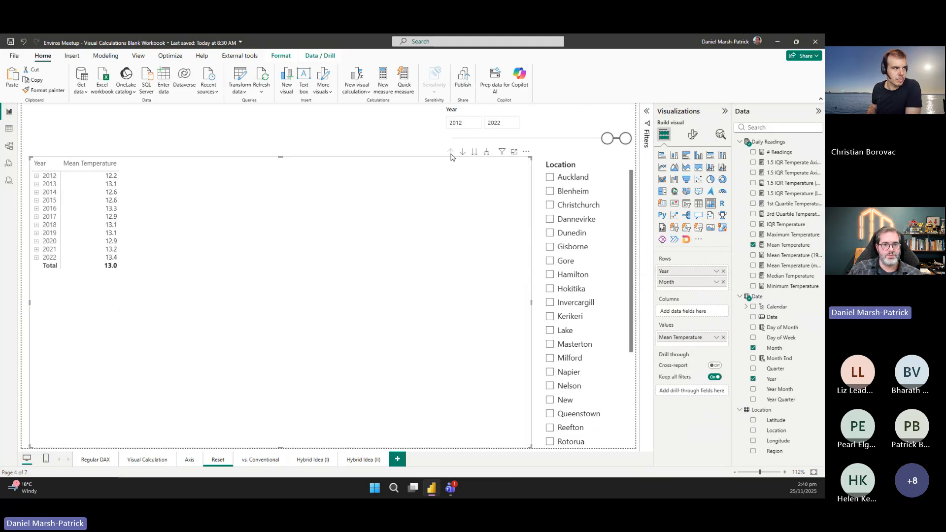
left_click(486, 153)
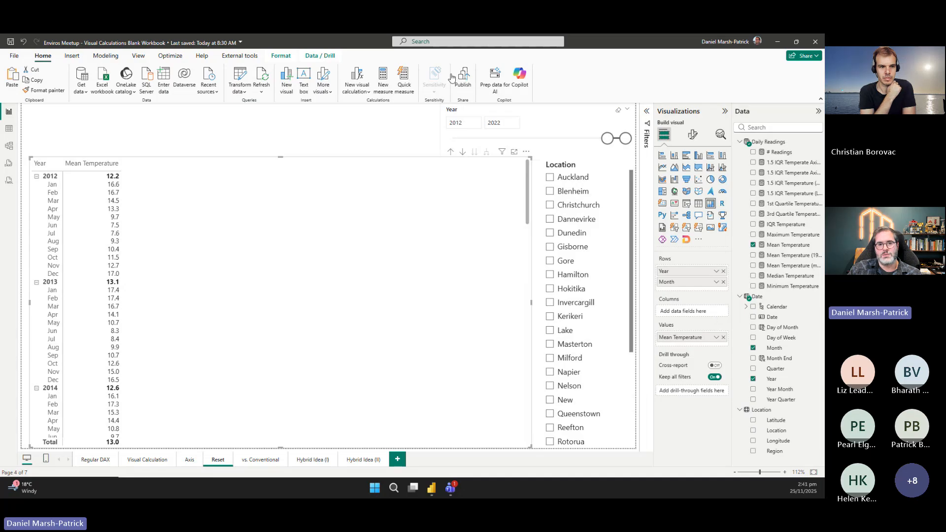
Add a visual calculation named First to the matrix using FIRST([Mean Temperature]).
left_click(356, 77)
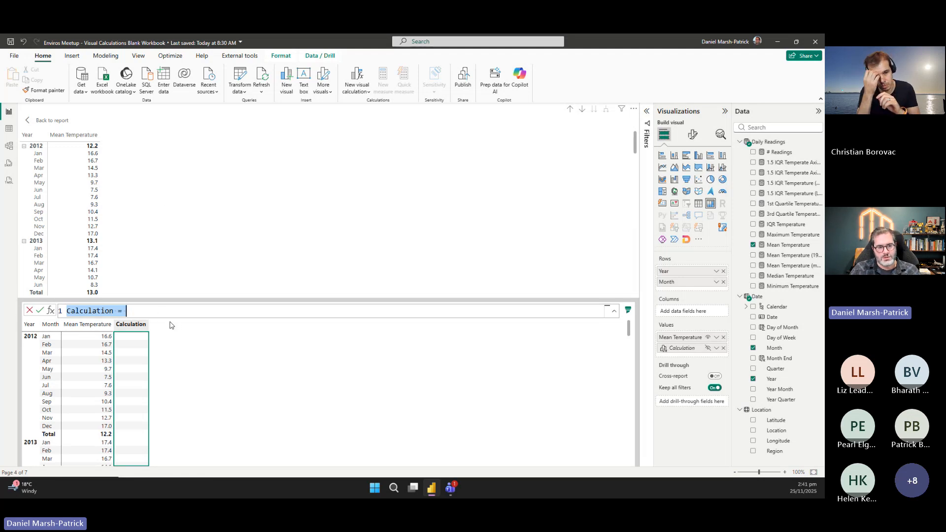
type("First")
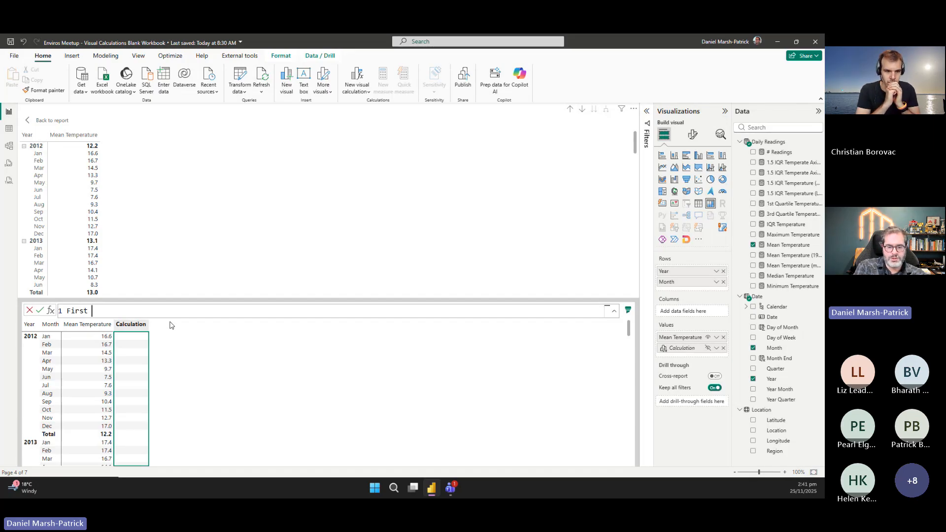
type(" = FIRST (")
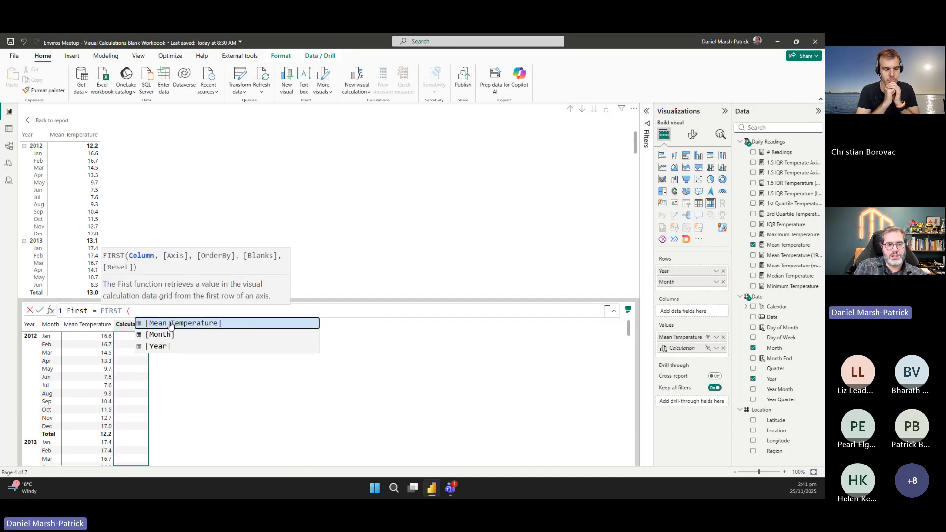
left_click(171, 324)
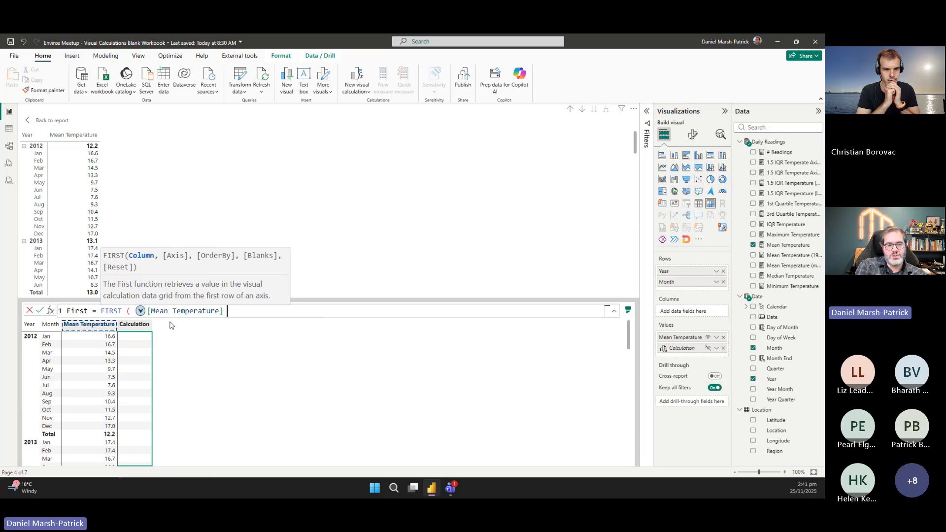
type(")")
key("Return")
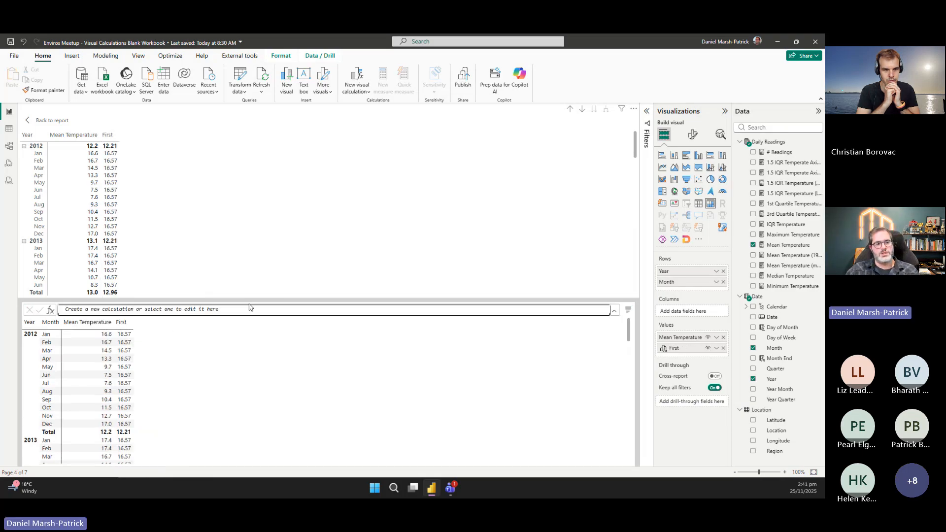
Format the Mean Temperature measure itself to show 2 decimal places.
left_click(693, 135)
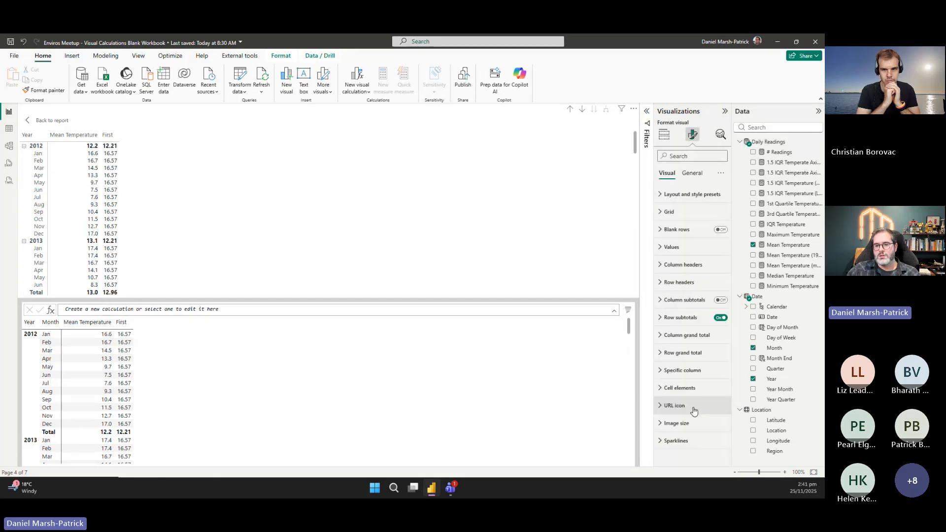
left_click(792, 247)
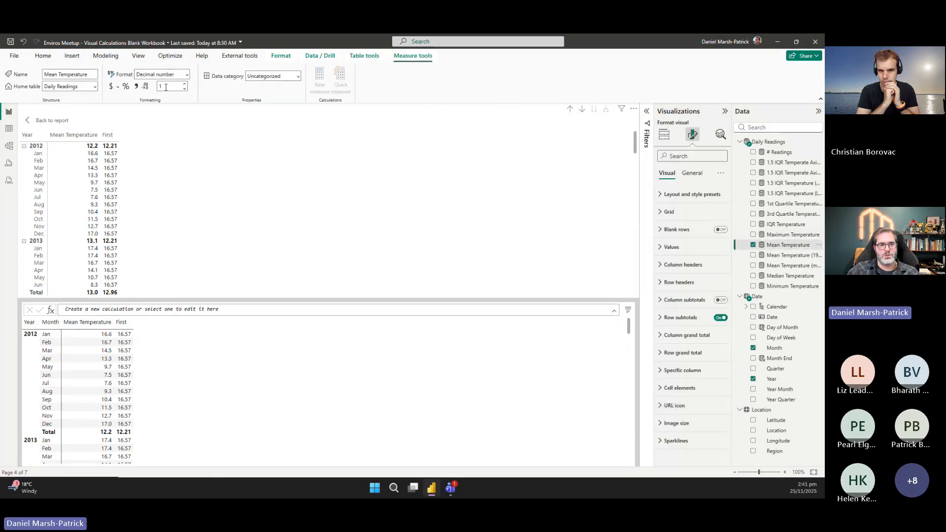
type("2")
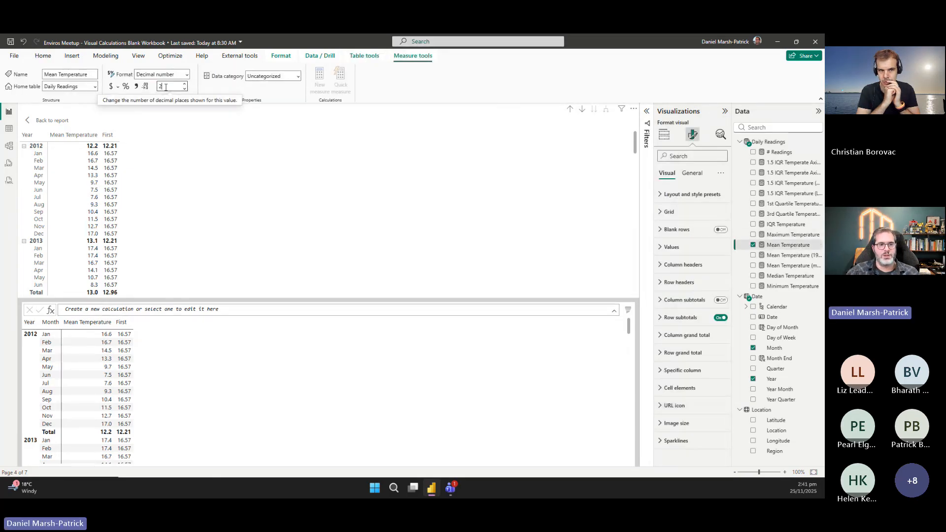
key("Return")
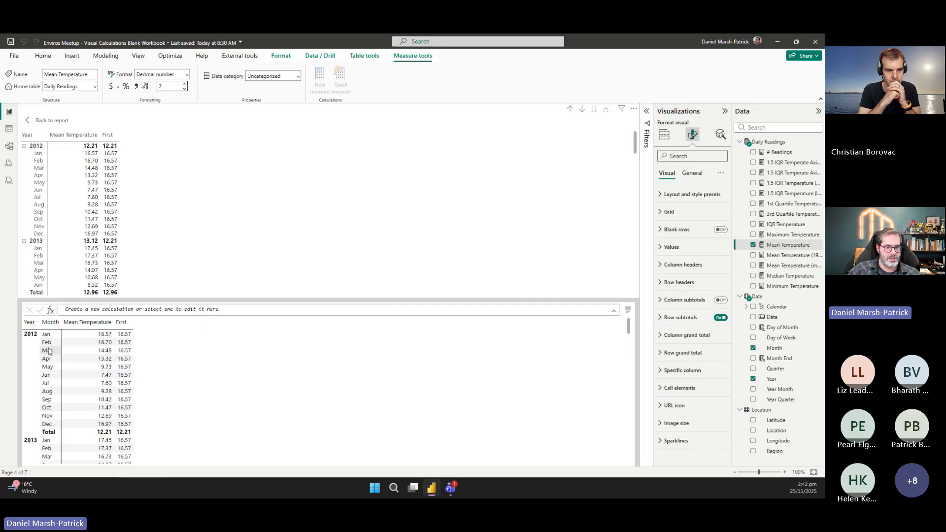
Examine the First values across the 2013 months, and roll the matrix up to Year level to examine them per year.
scroll(89, 357, "down", 3)
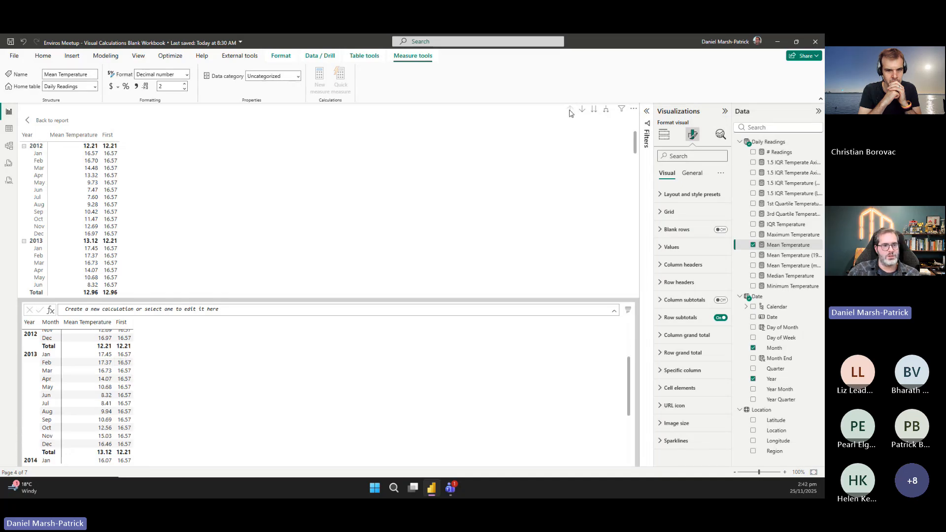
left_click(570, 109)
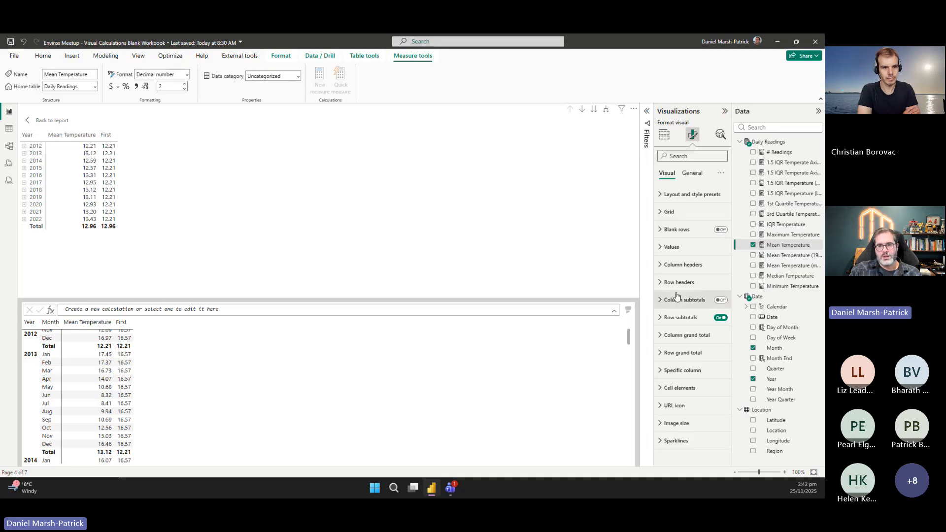
left_click(664, 134)
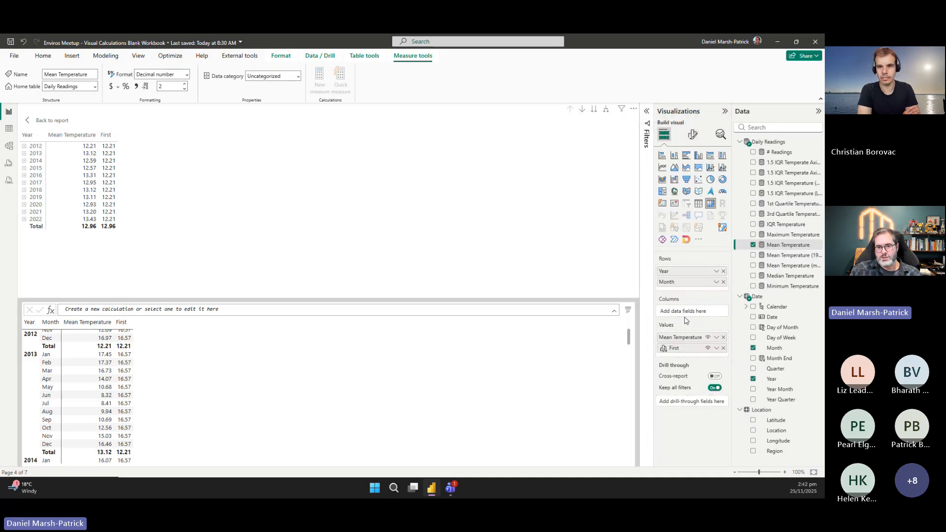
Add a visual calculation named Last to the matrix using LAST([Mean Temperature]).
left_click(175, 309)
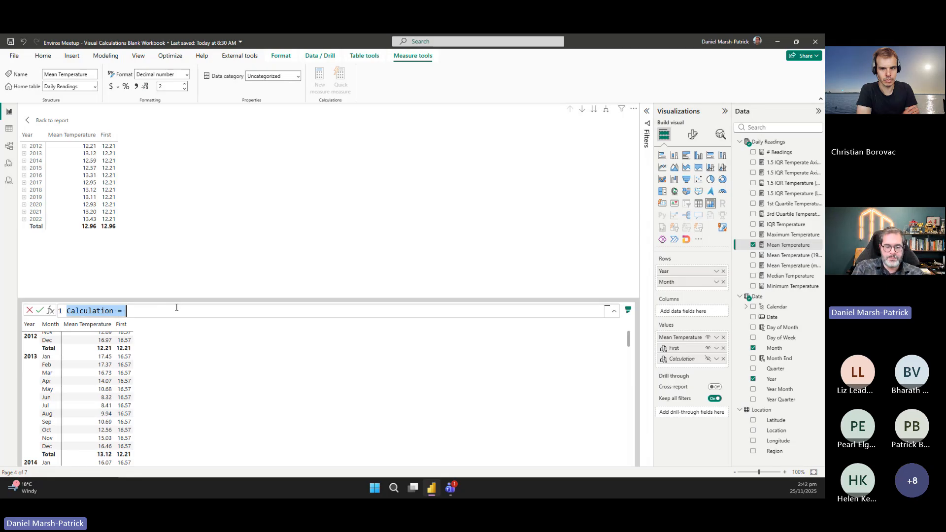
type("Last = L")
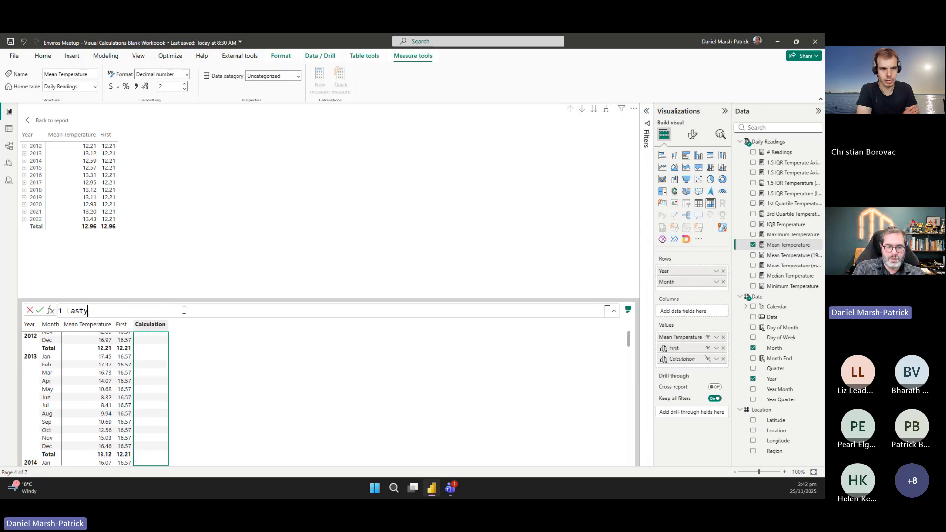
type("AST([Mean Temperature]")
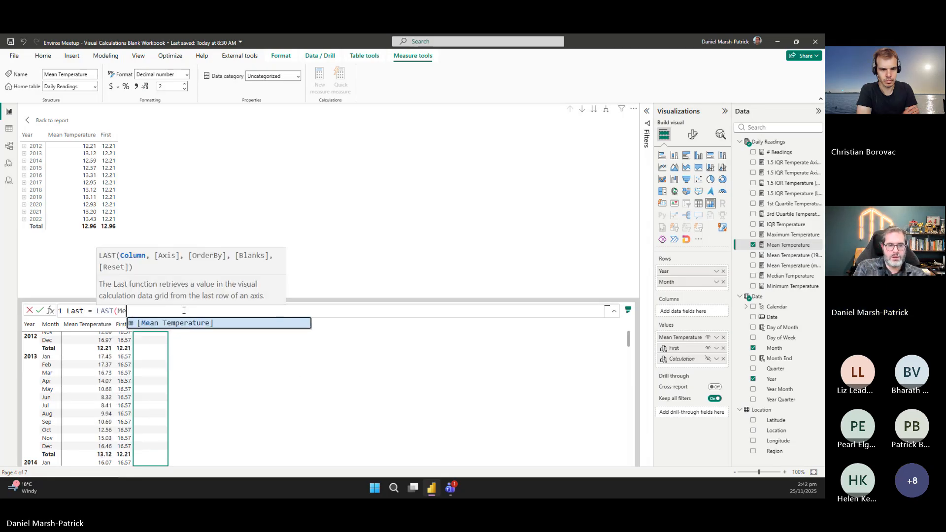
type(")")
key("Return")
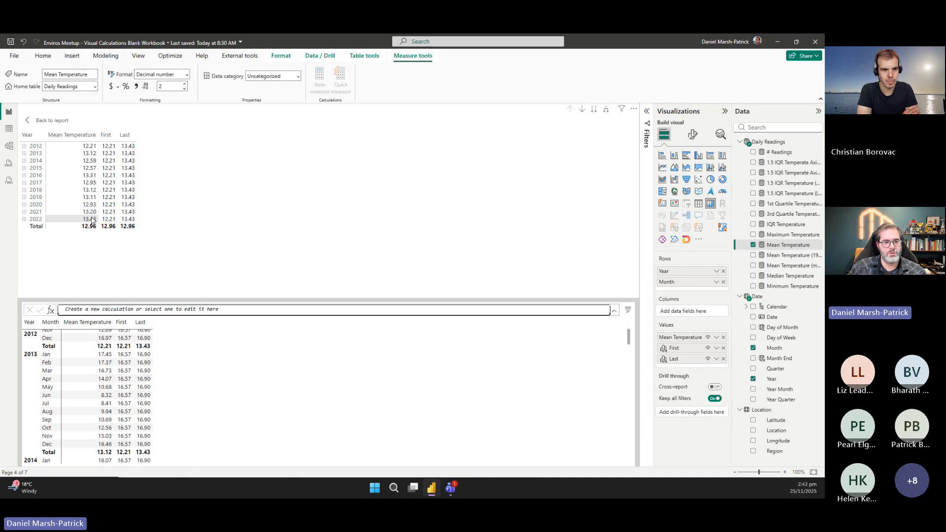
Compare the yearly Last values with the 2022 Mean Temperature, and expand the matrix back down to Month level.
left_click_drag(145, 222, 119, 141)
left_click_drag(117, 215, 97, 219)
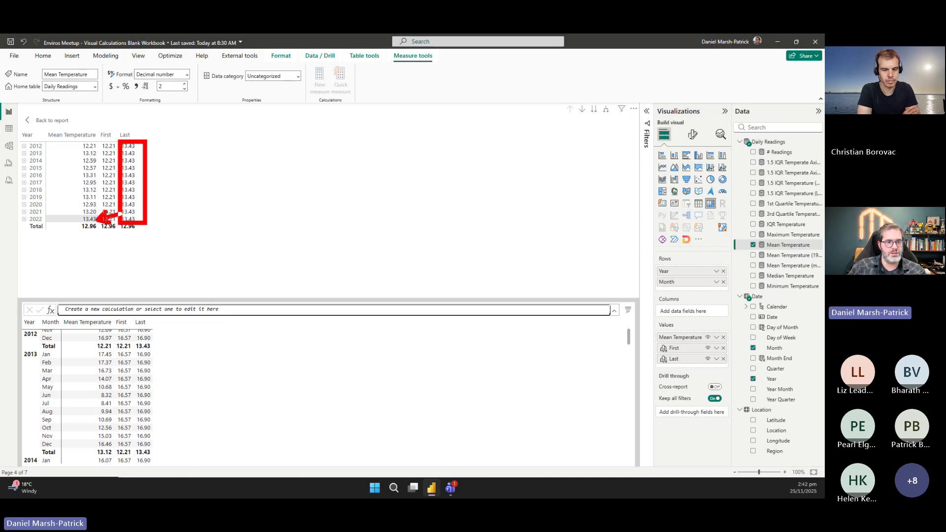
key("Escape")
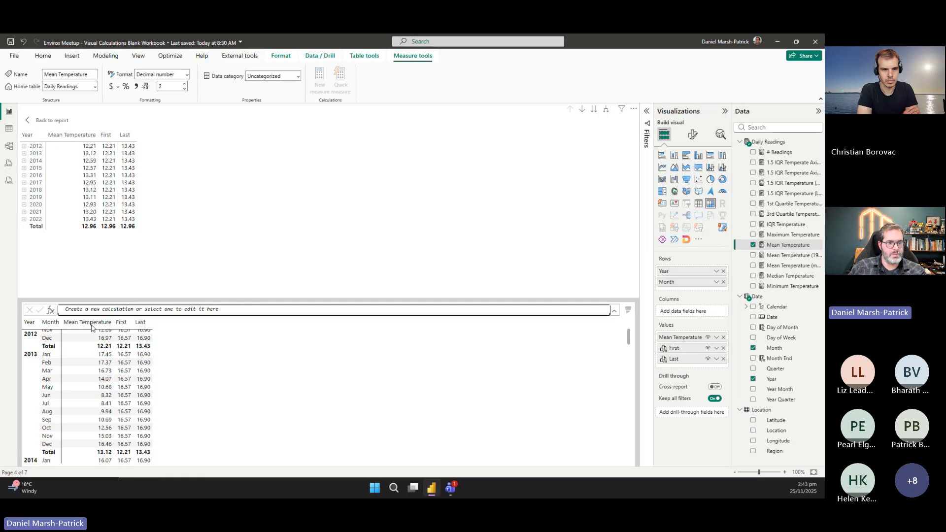
left_click(606, 109)
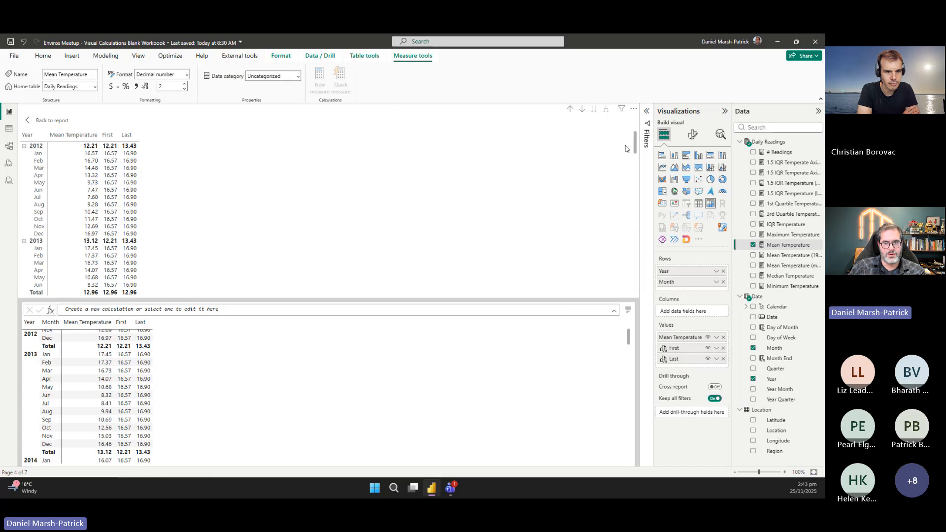
Start a new visual calculation named First By Year in the matrix.
left_click_drag(635, 143, 635, 288)
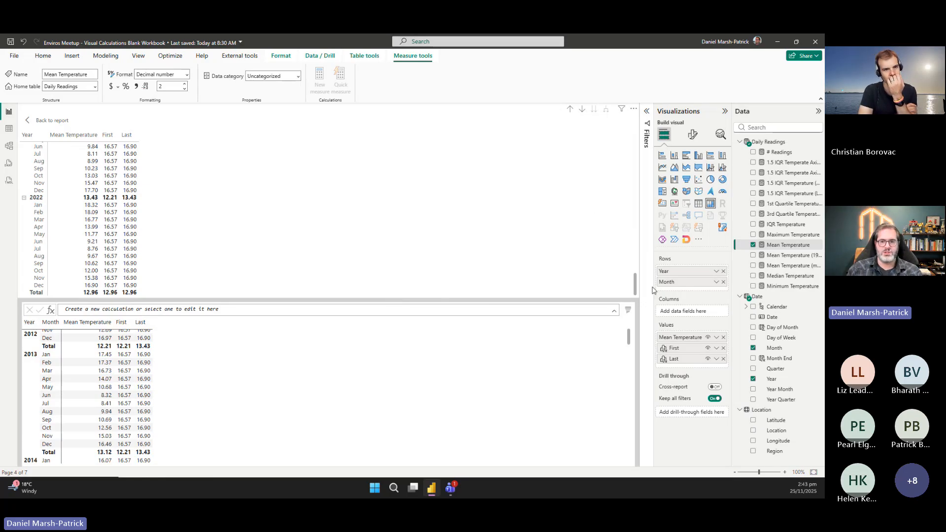
left_click_drag(635, 288, 636, 146)
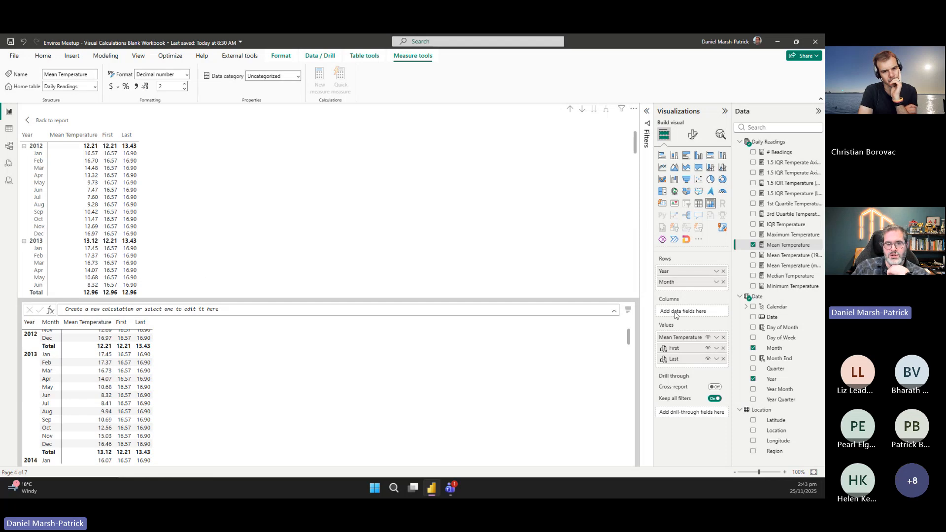
left_click(254, 310)
type("First By Year = ")
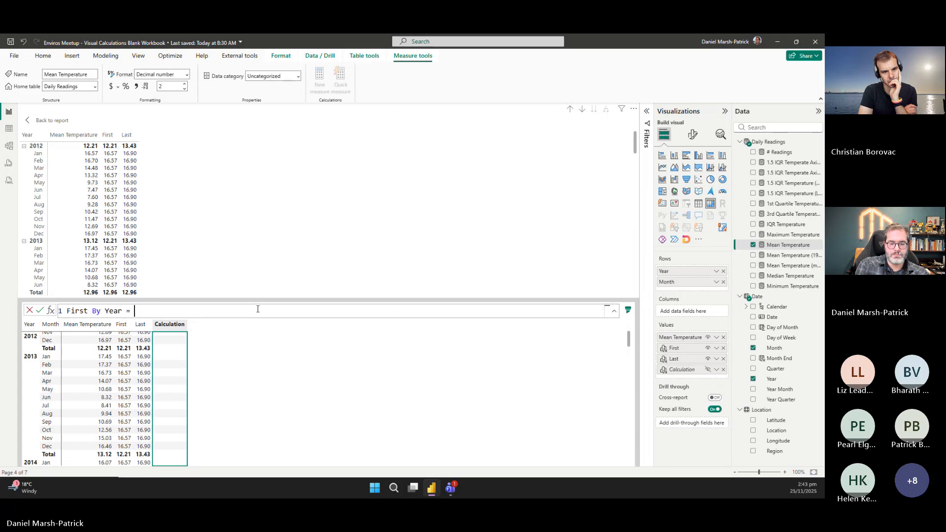
type("[First")
key("Tab")
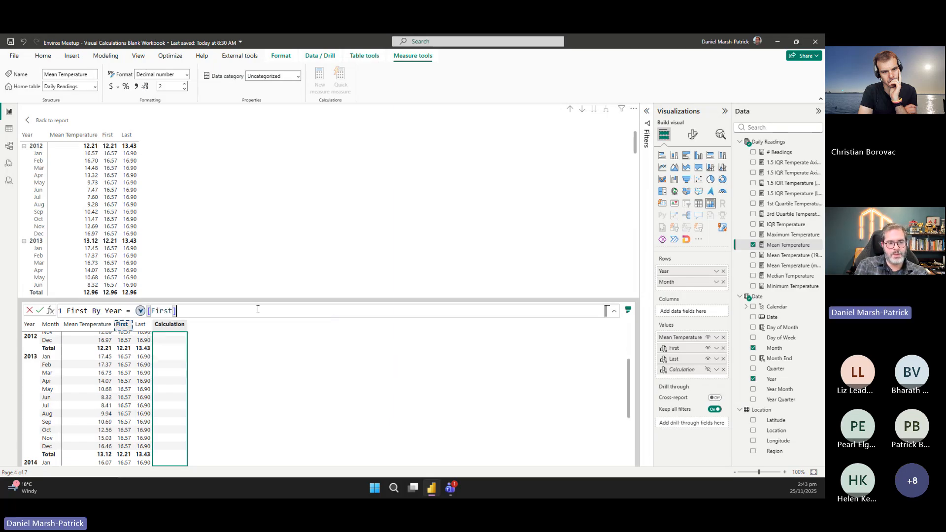
key("BackSpace")
key("BackSpace")
key("BackSpace")
key("BackSpace")
key("BackSpace")
key("BackSpace")
key("BackSpace")
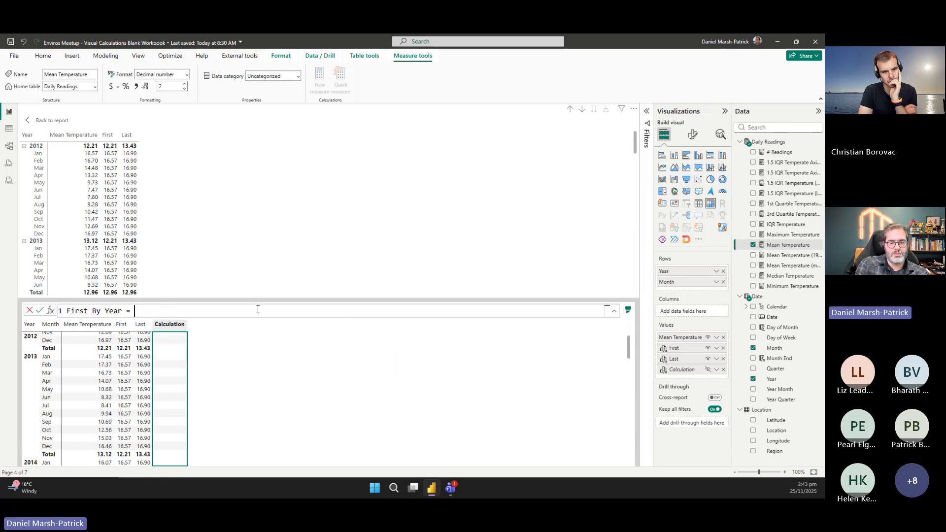
Begin the First By Year formula with the FIRST function, using [Mean Temperature] as its column.
type("FIRST")
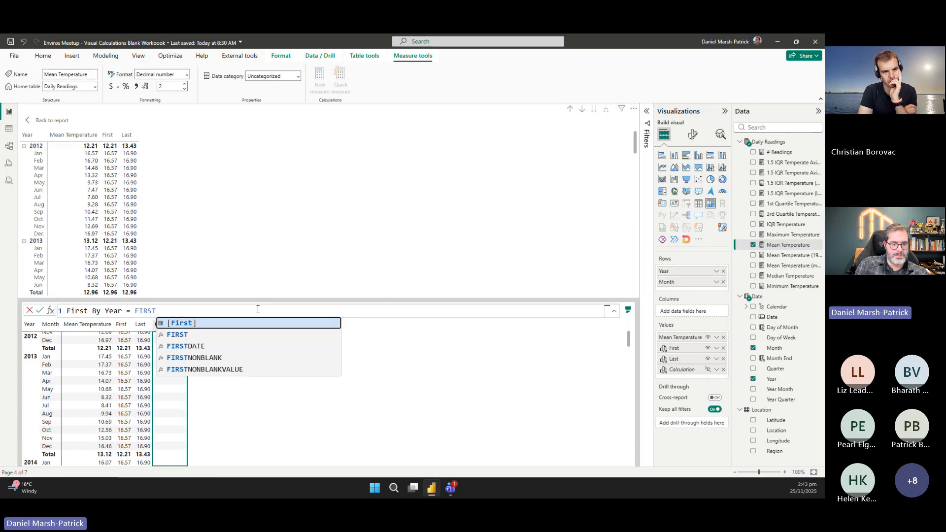
key("Down")
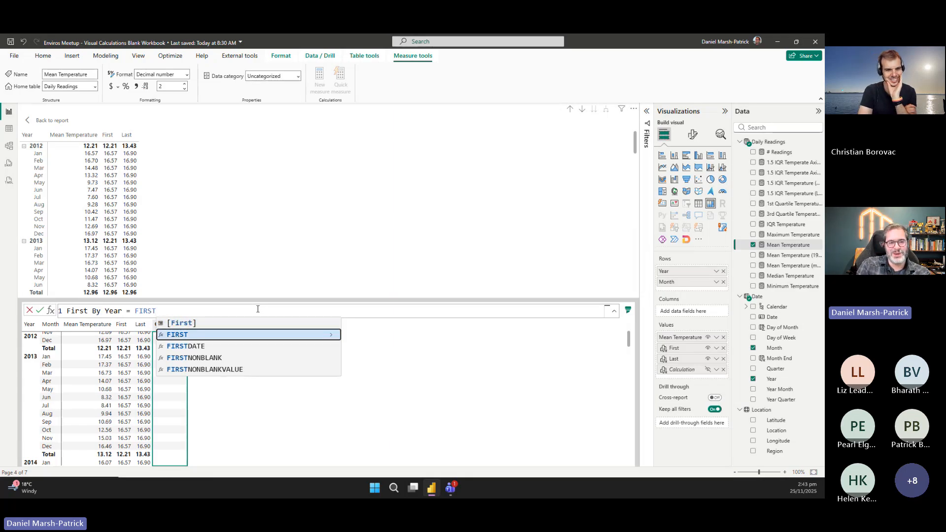
key("Tab")
key("Down")
key("Down")
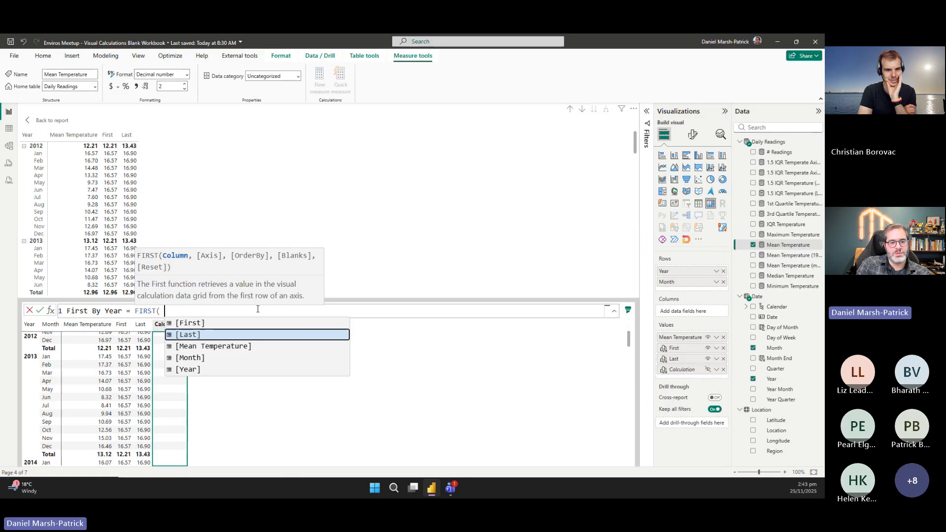
key("Tab")
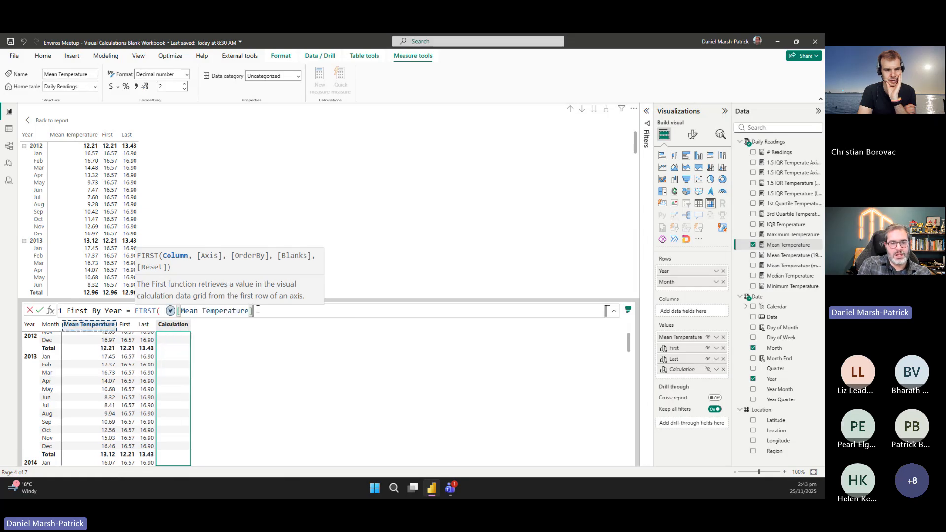
Leave the Axis, OrderBy and Blanks arguments empty, set Reset to [Year], and commit the First By Year calculation.
type(",")
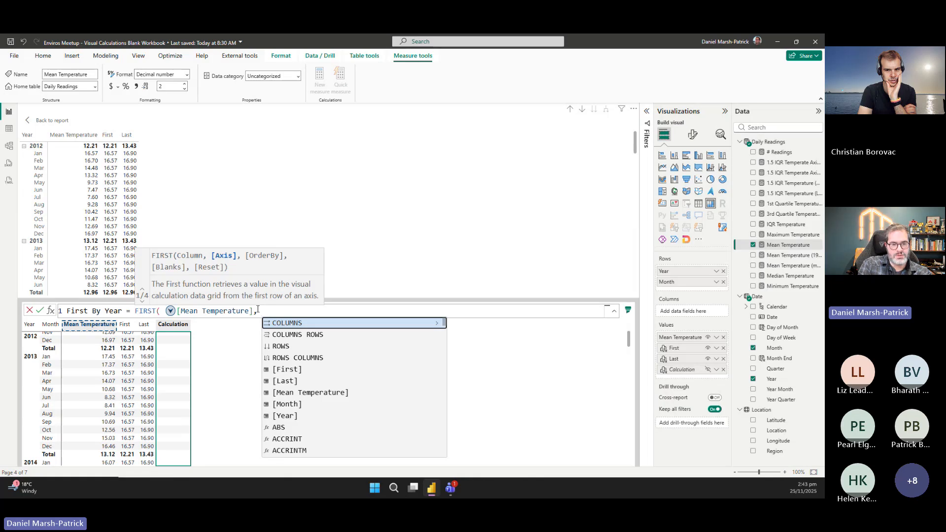
type(" ,")
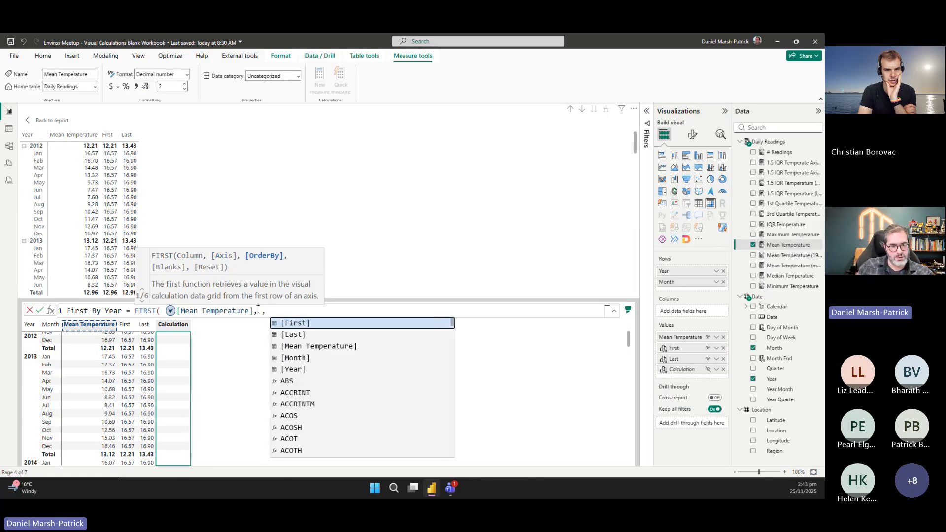
type(" ,")
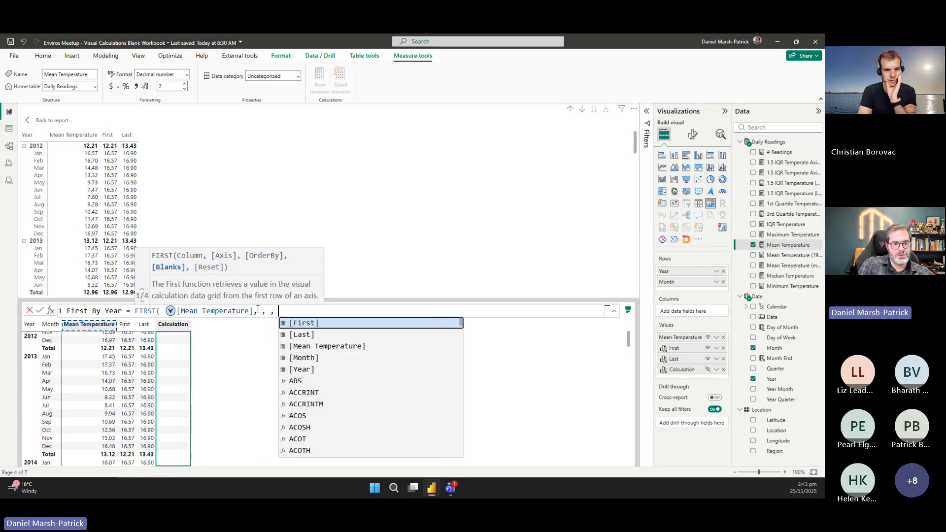
type(" ,")
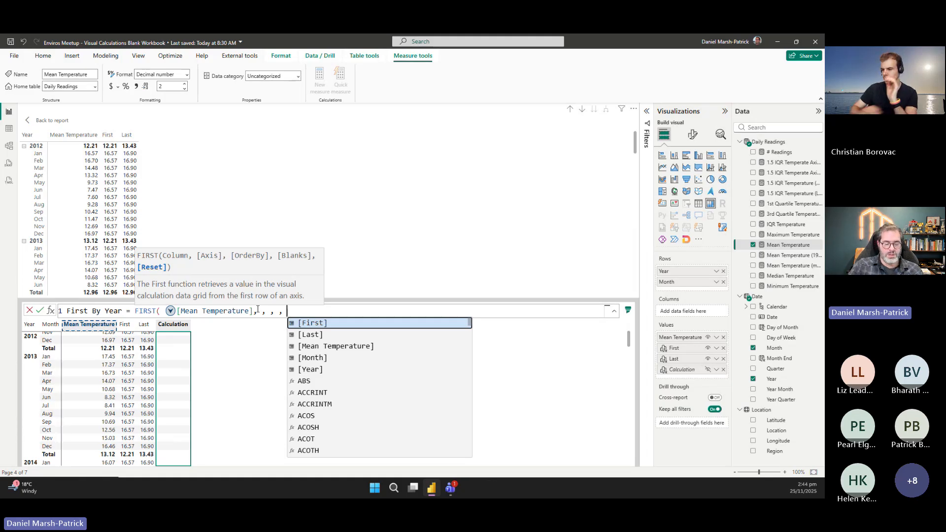
key("Down")
key("Down")
key("Down")
key("Down")
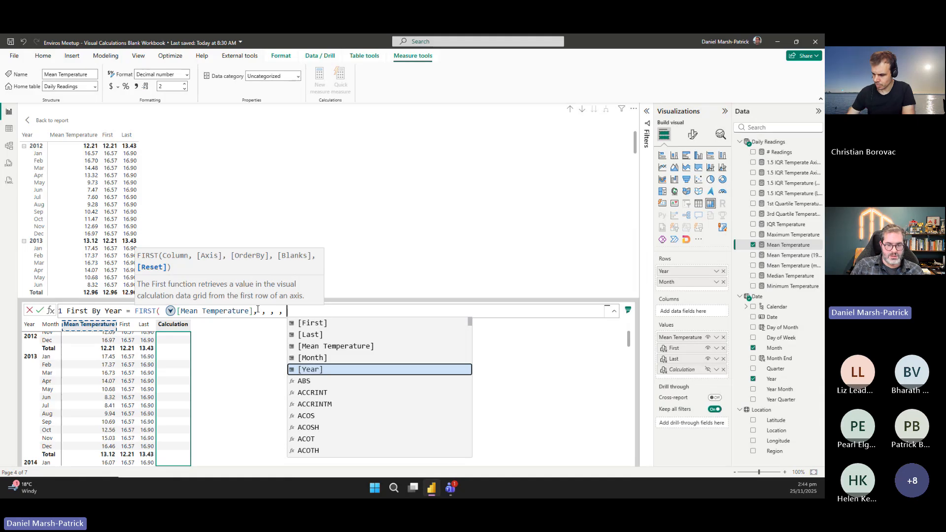
key("Tab")
type(")")
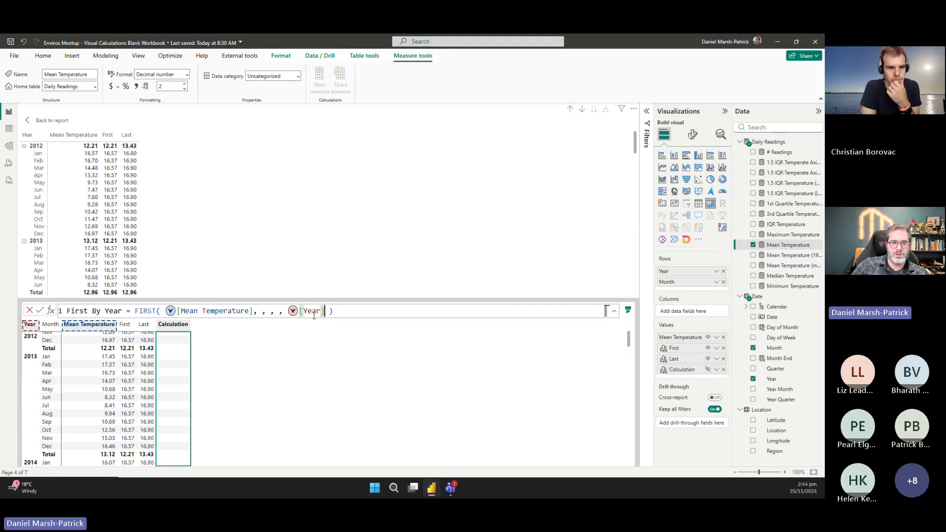
left_click(294, 313)
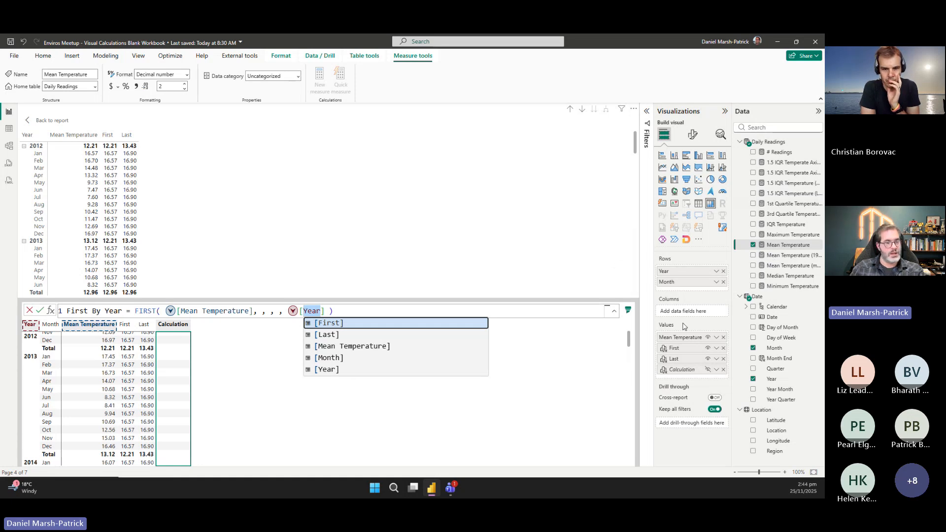
left_click(355, 312)
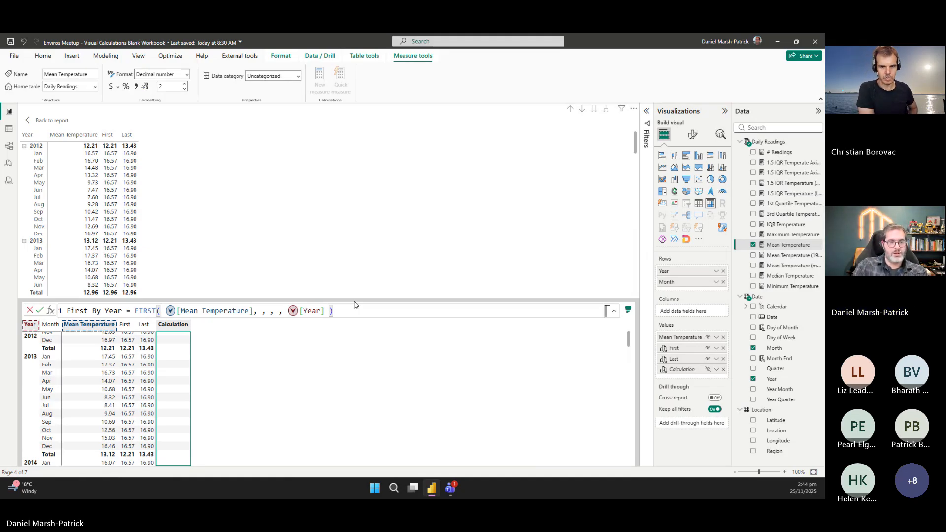
key("Return")
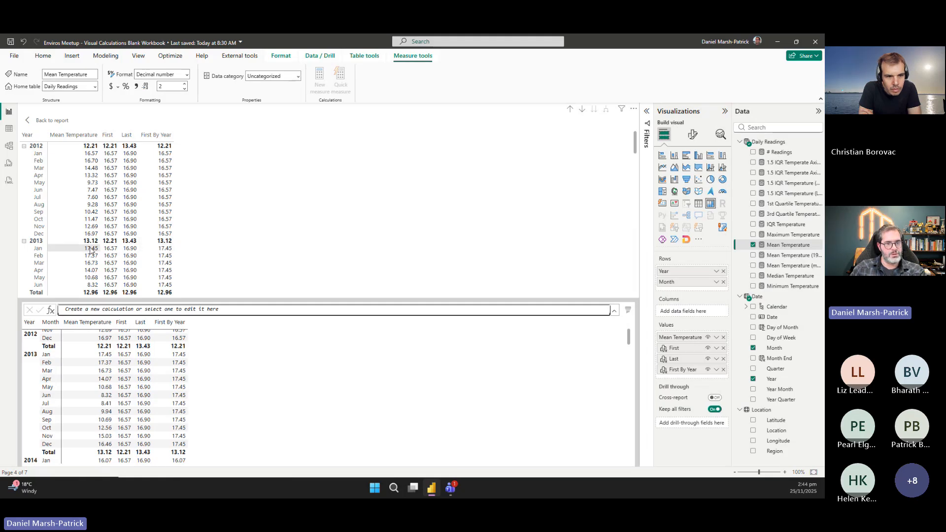
Add a visual calculation named Last By Year using LAST([Mean Temperature], , , , [Year]).
scroll(123, 252, "down", 3)
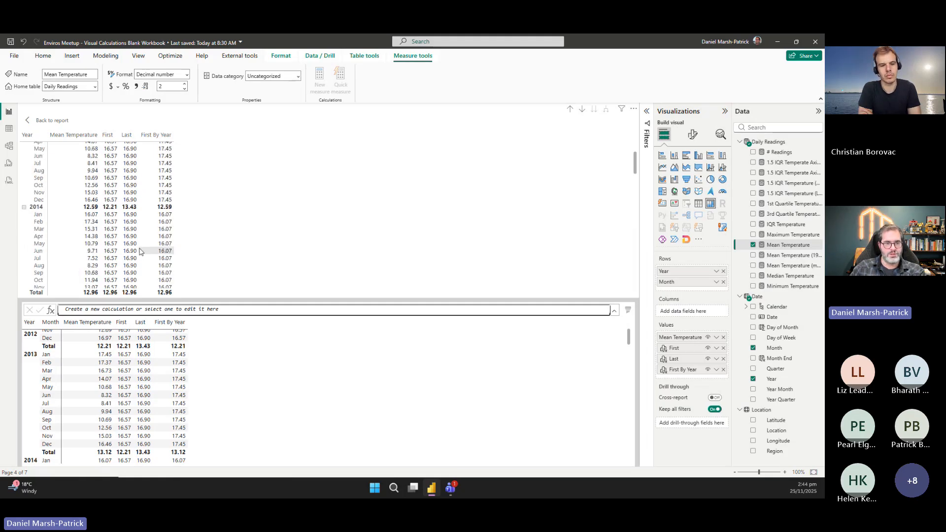
scroll(138, 249, "down", 1)
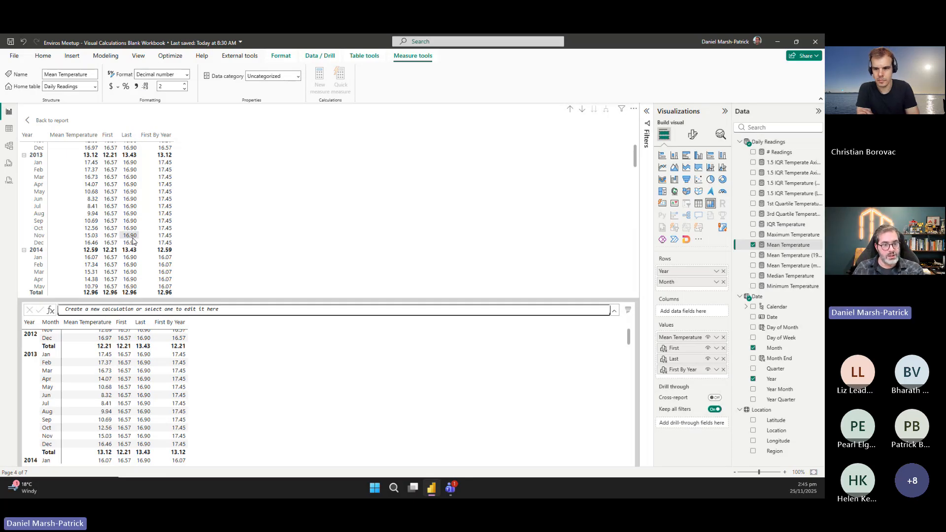
left_click(226, 312)
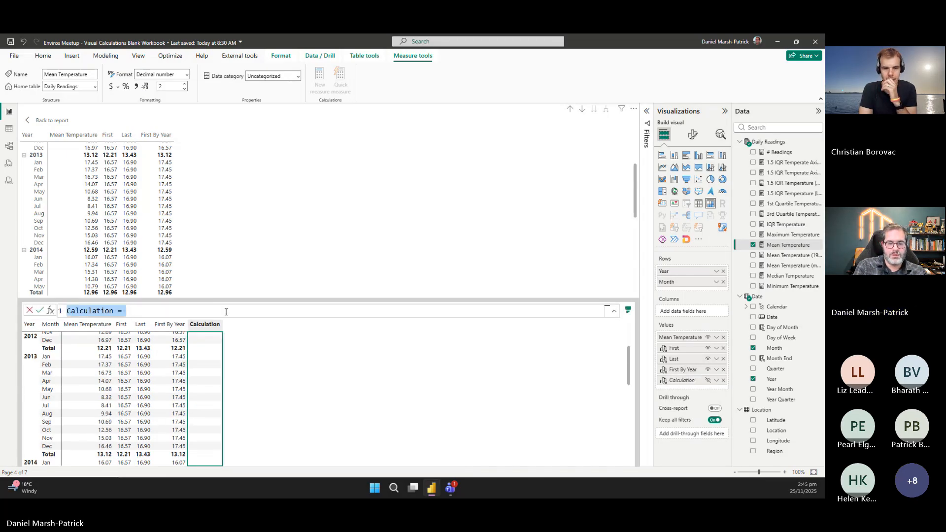
type("Last By Year")
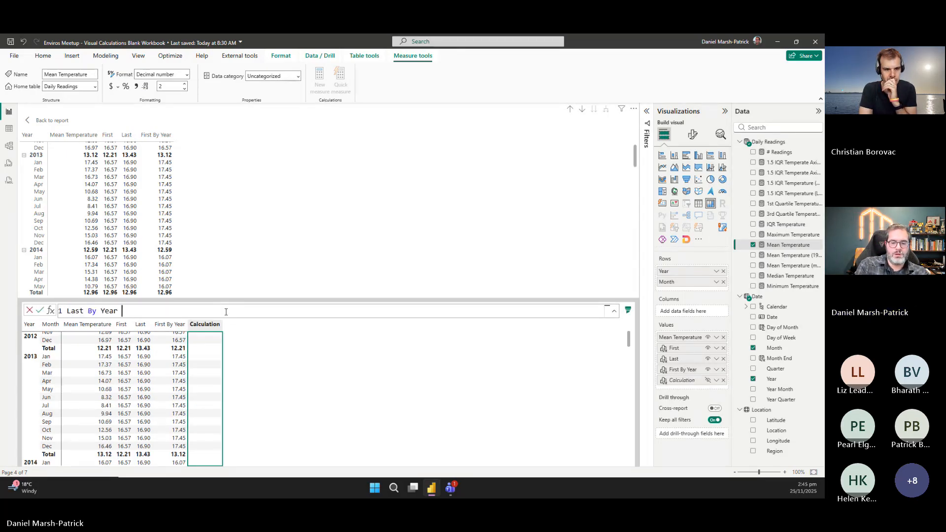
type(" = LAST ( mean")
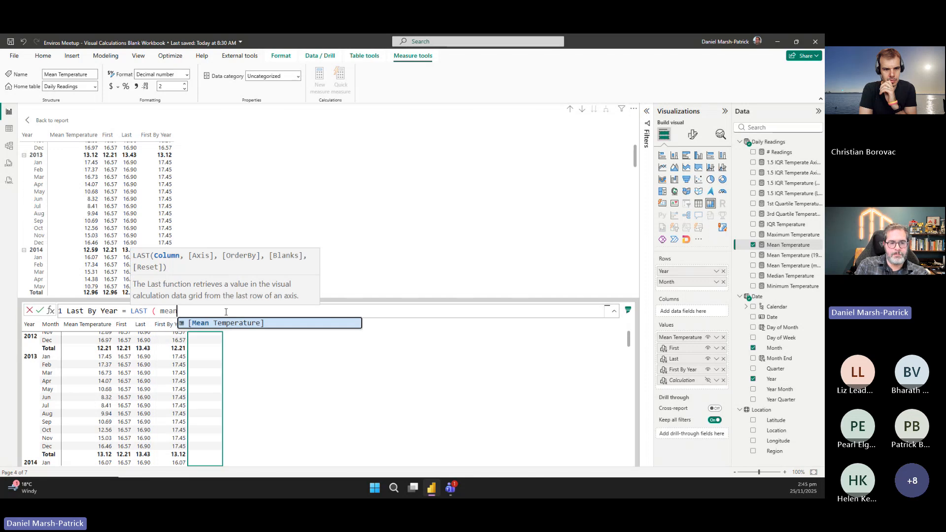
key("Tab")
type(", , , ")
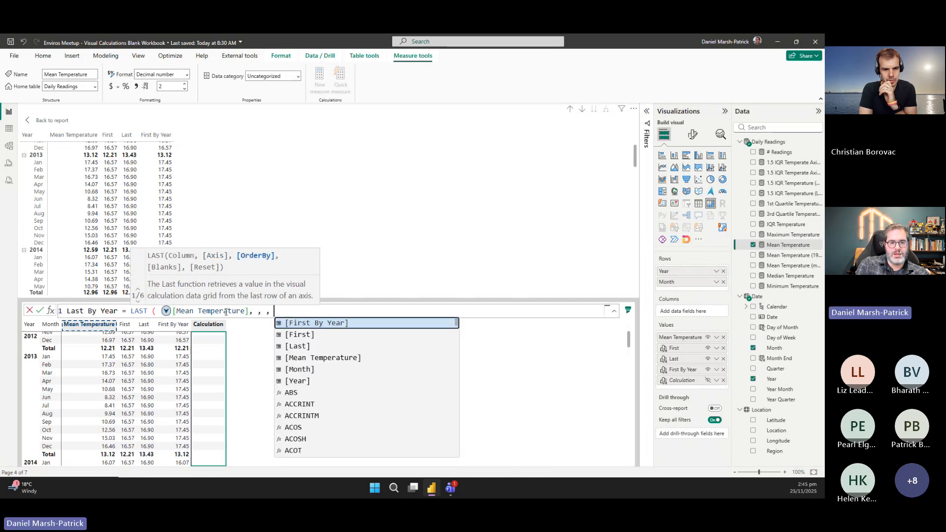
type(", ")
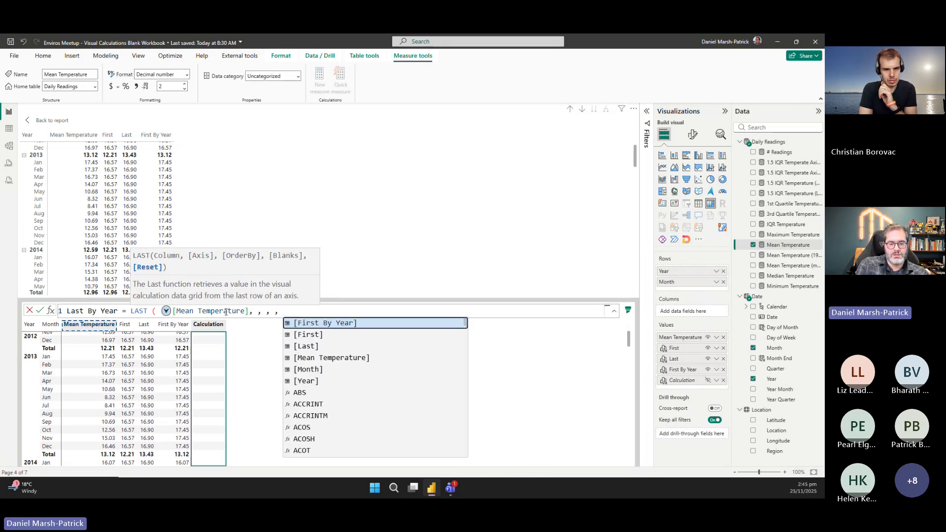
type("year")
key("Tab")
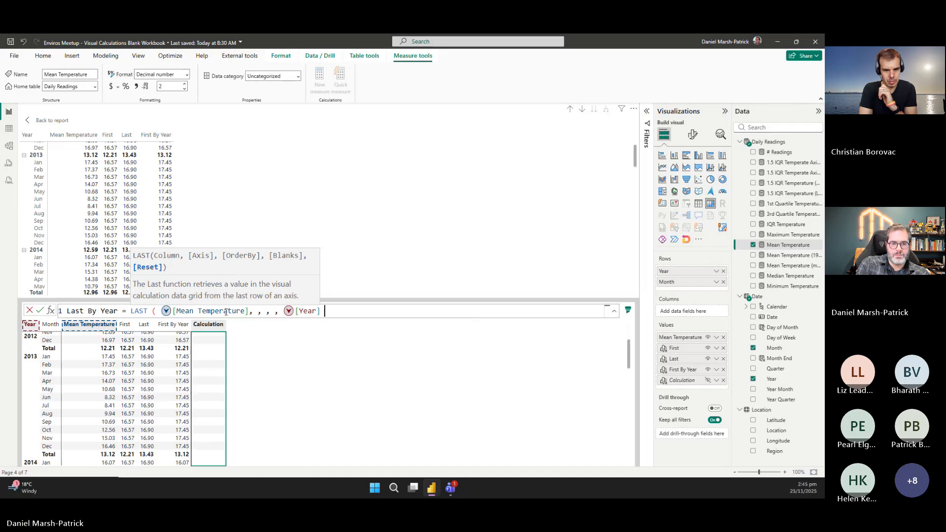
type(")")
key("Return")
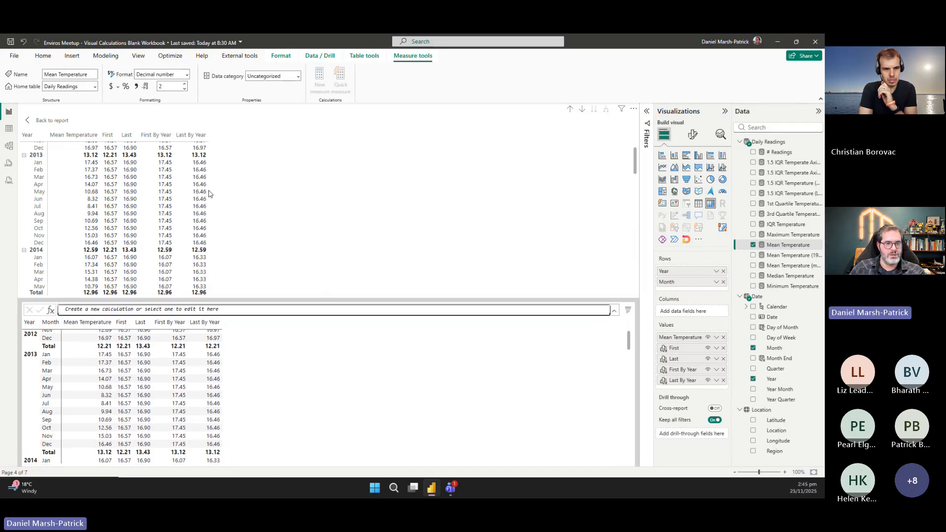
Compare the Last By Year values with each year's December Mean Temperature, and return to the report.
scroll(208, 194, "up", 3)
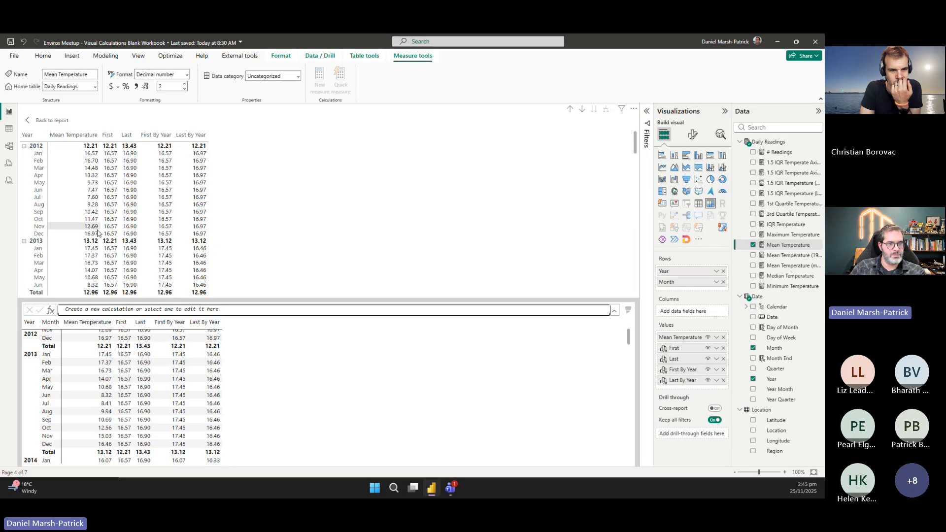
scroll(197, 232, "down", 4)
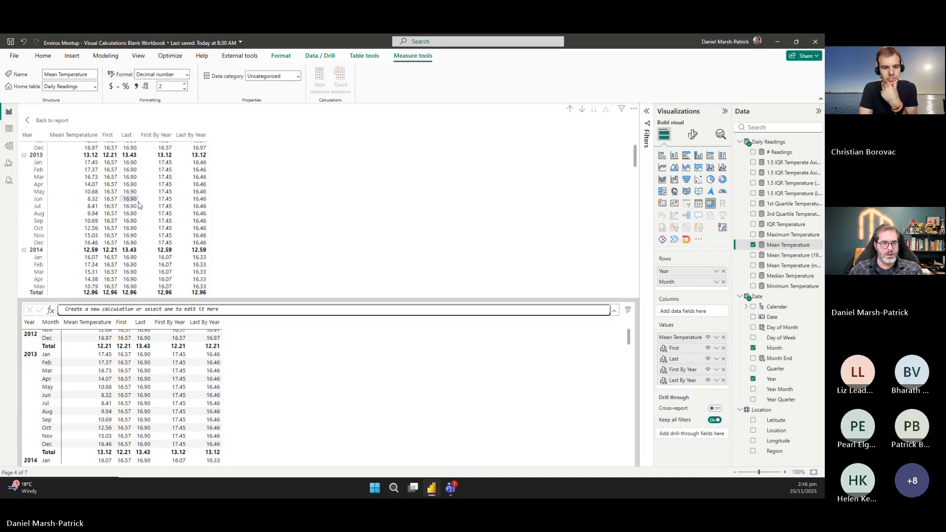
left_click(52, 120)
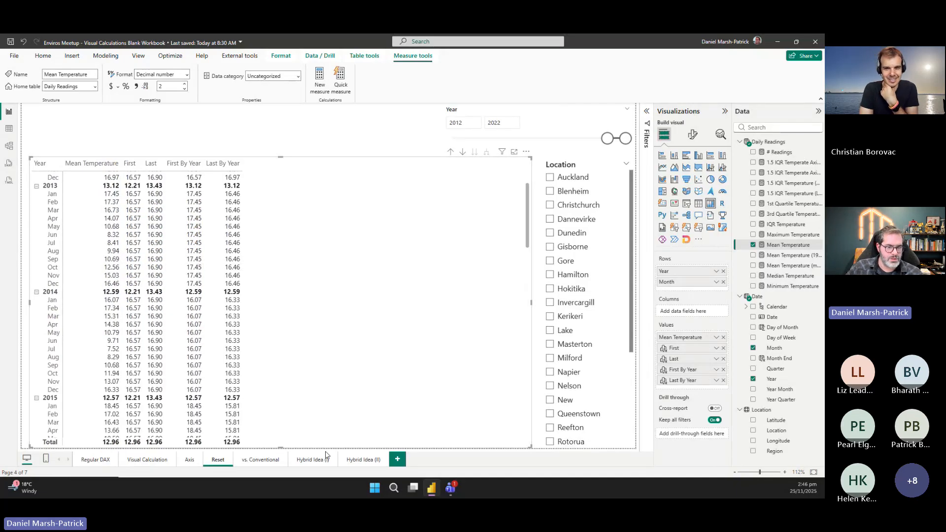
Open the Hybrid Idea (I) page and check the start and end years of its Year slicer.
left_click(312, 462)
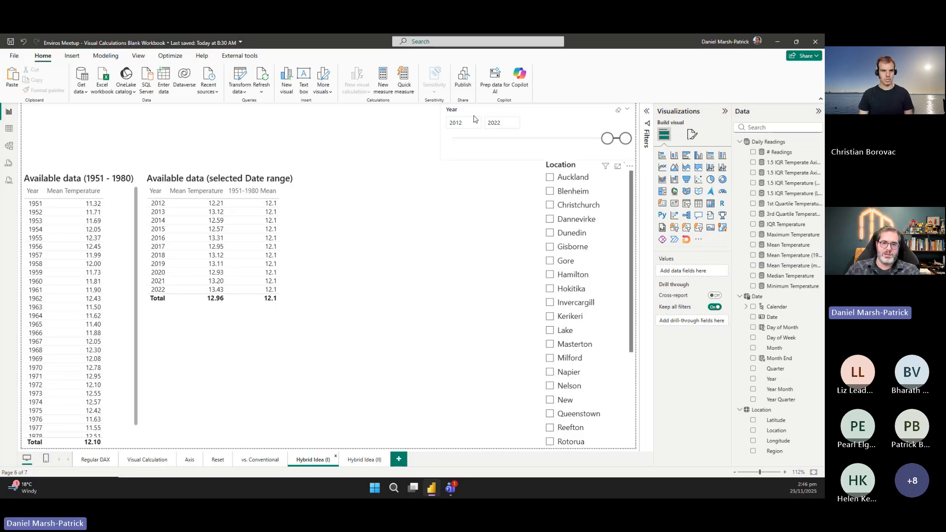
left_click(458, 124)
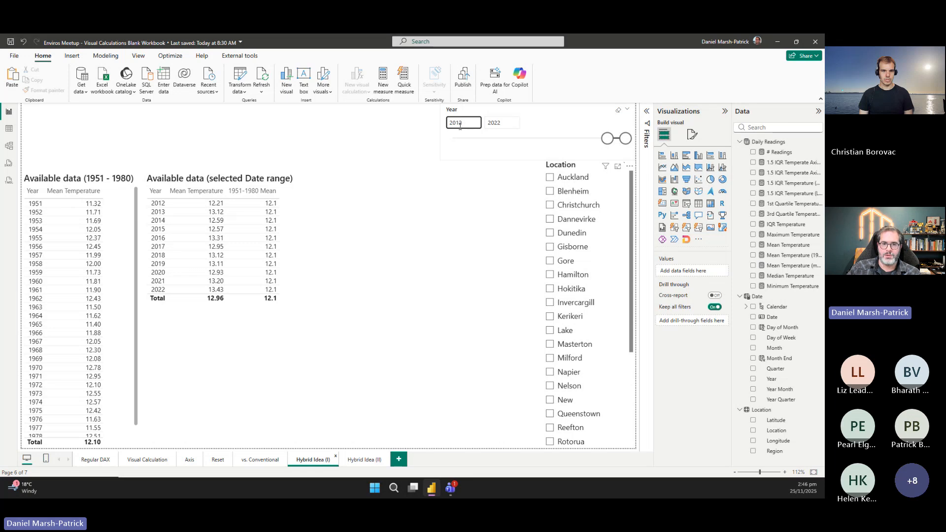
left_click(495, 123)
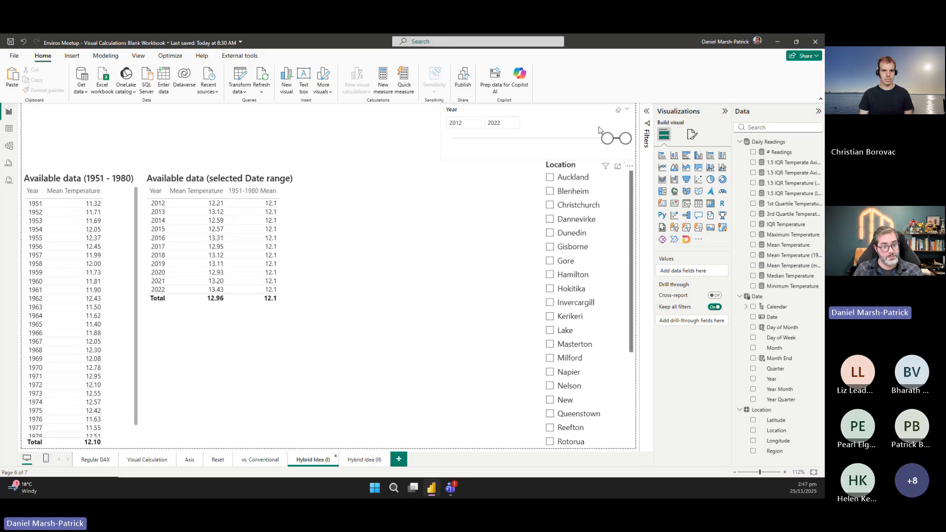
Turn on Edit interactions with the Available data (1951 - 1980) table selected.
left_click(60, 182)
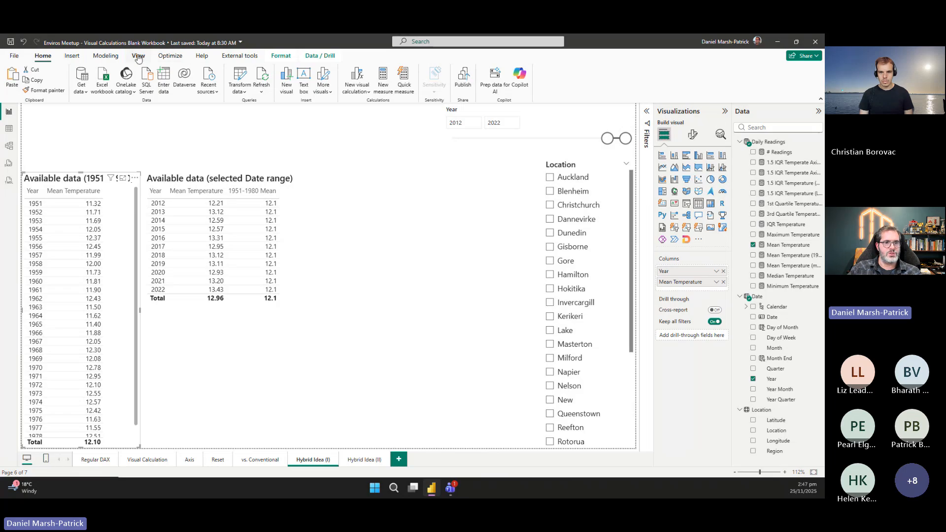
left_click(280, 56)
left_click(16, 78)
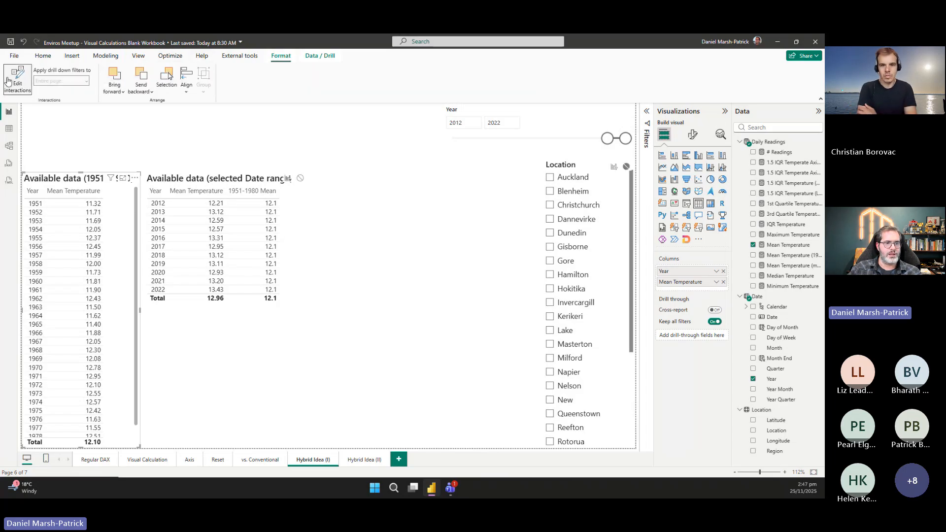
Check which tables the Year slicer filters on the Hybrid Idea (I) page, and turn off Edit interactions.
left_click(507, 112)
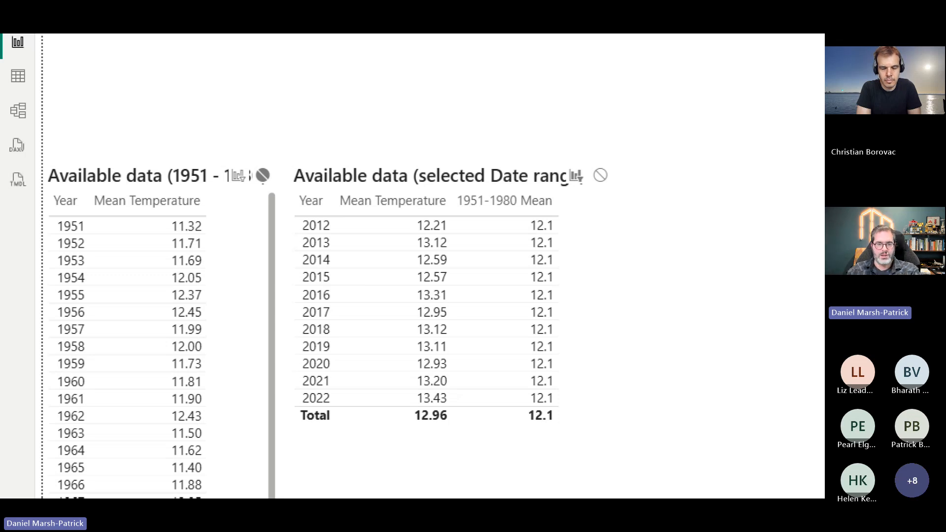
scroll(413, 267, "down", 2)
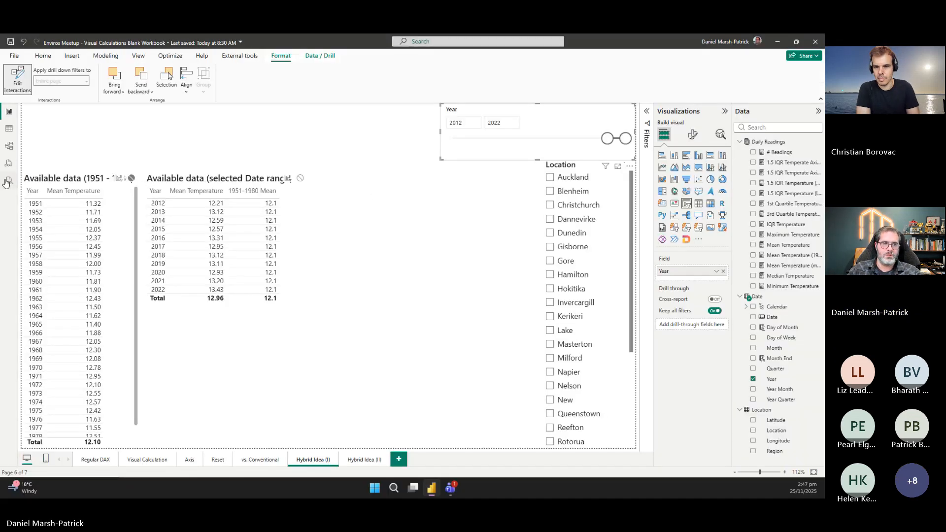
left_click(29, 49)
Shift the Year slicer to 1946–1956, compare both tables, and review the formula of the Mean Temperature (1951 - 1980 Reference) measure.
left_click_drag(608, 143, 506, 139)
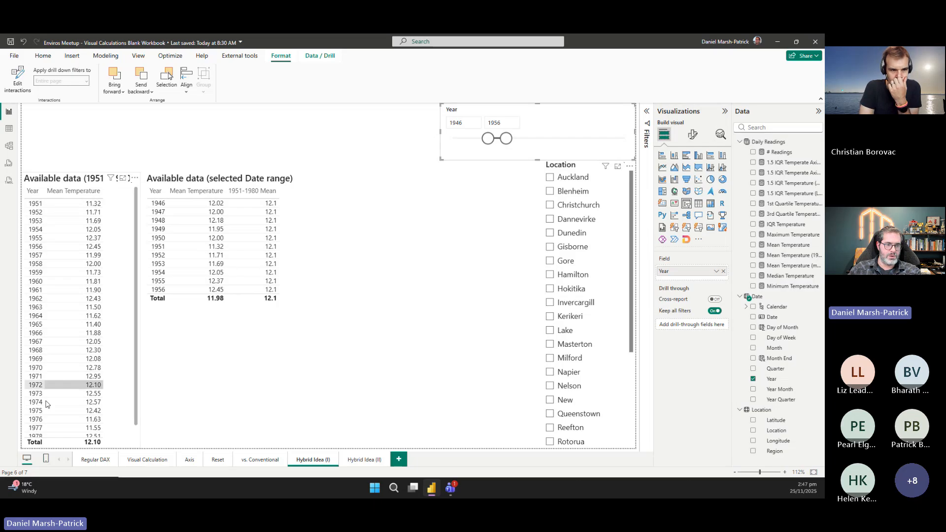
scroll(44, 409, "down", 1)
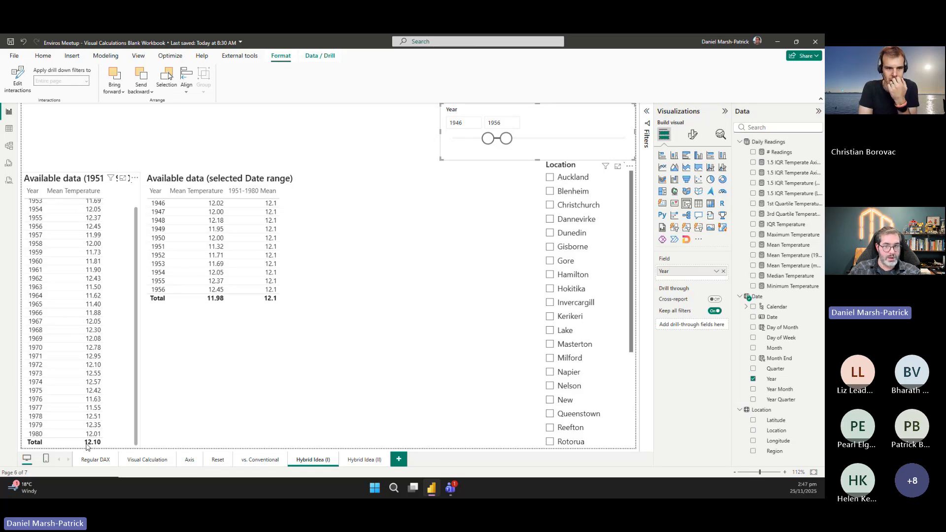
left_click(788, 256)
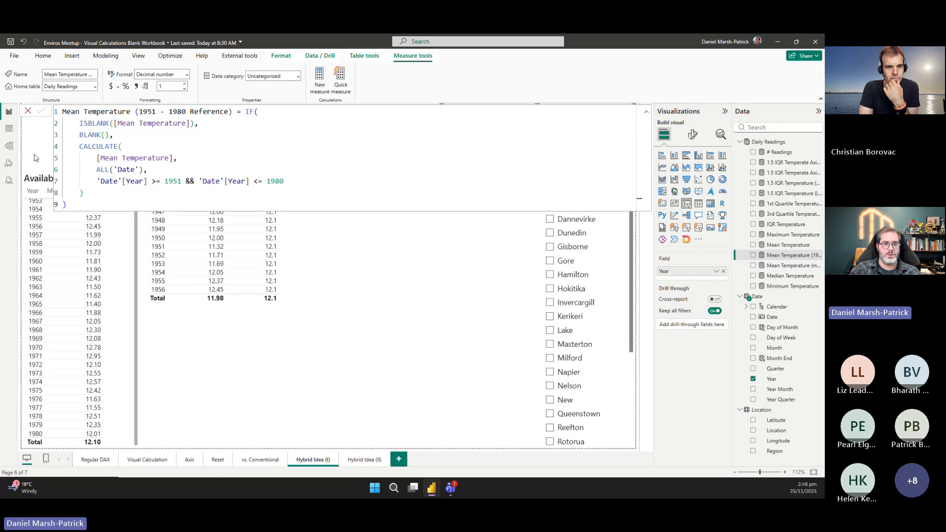
key("Escape")
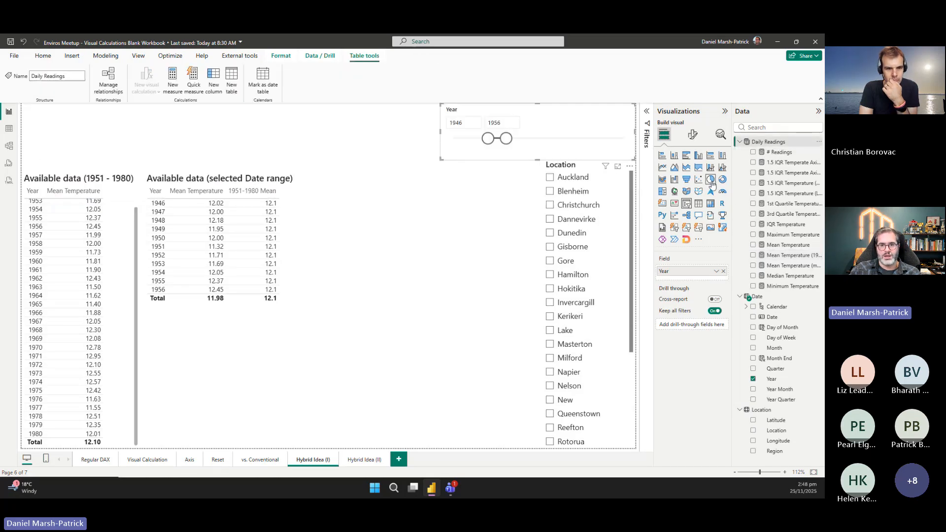
Filter the page to the Auckland location and set the Year slicer range to 2007–2022.
left_click(565, 178)
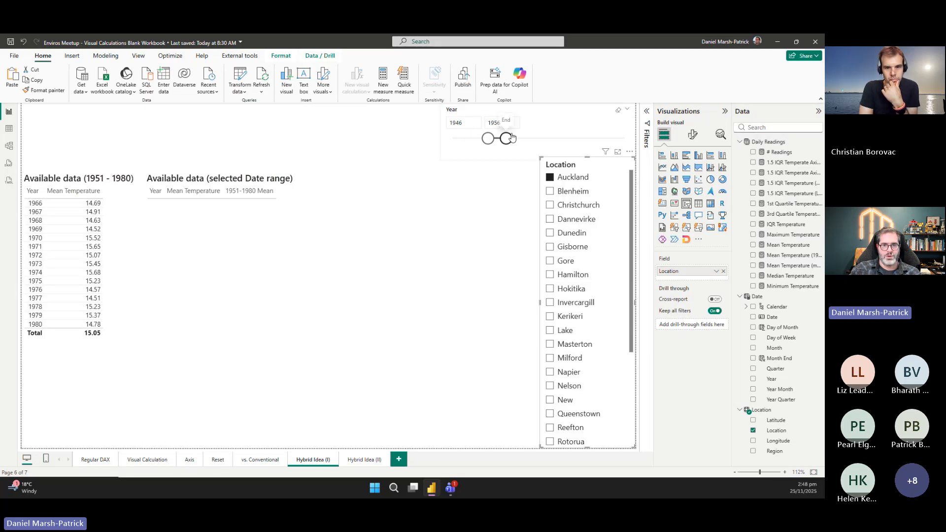
left_click_drag(507, 140, 645, 142)
left_click_drag(488, 139, 598, 139)
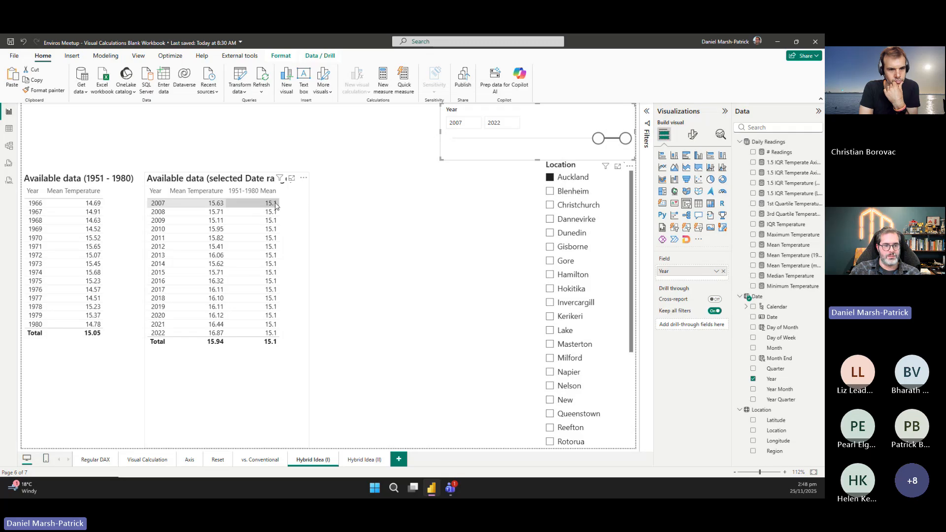
Set the Mean Temperature (1951 - 1980 Reference) measure to display 2 decimal places.
left_click(286, 252)
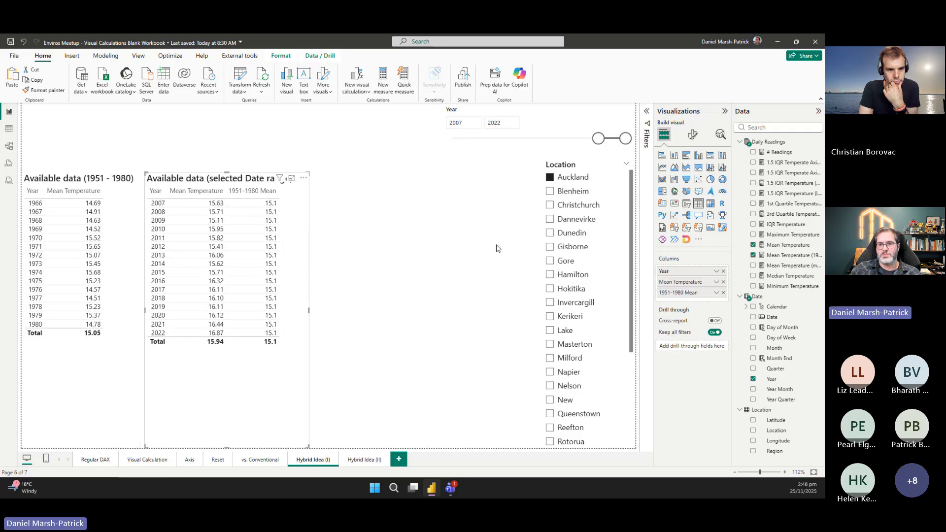
left_click(789, 256)
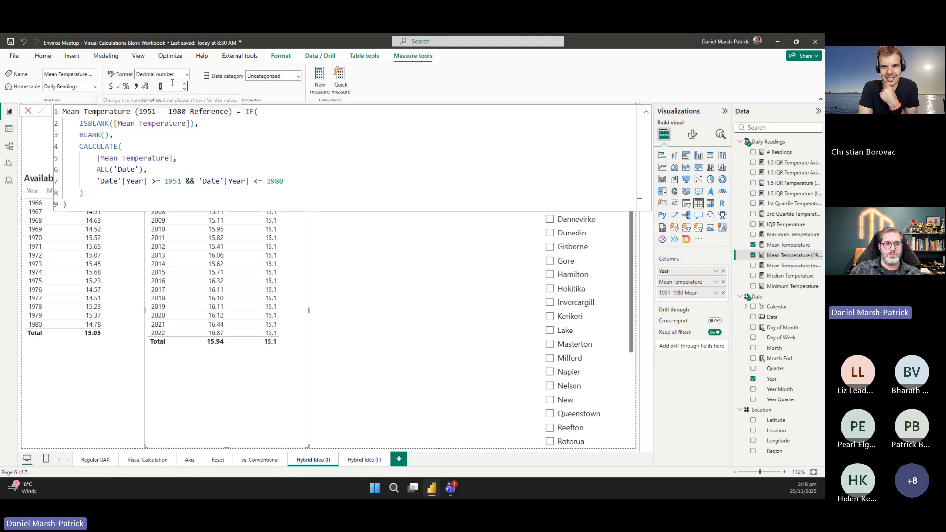
type("2")
key("Return")
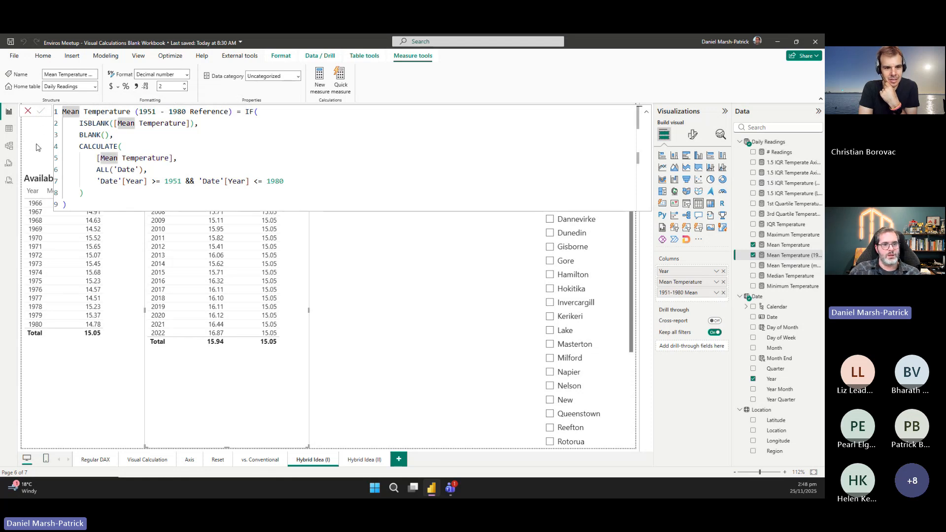
left_click(779, 154)
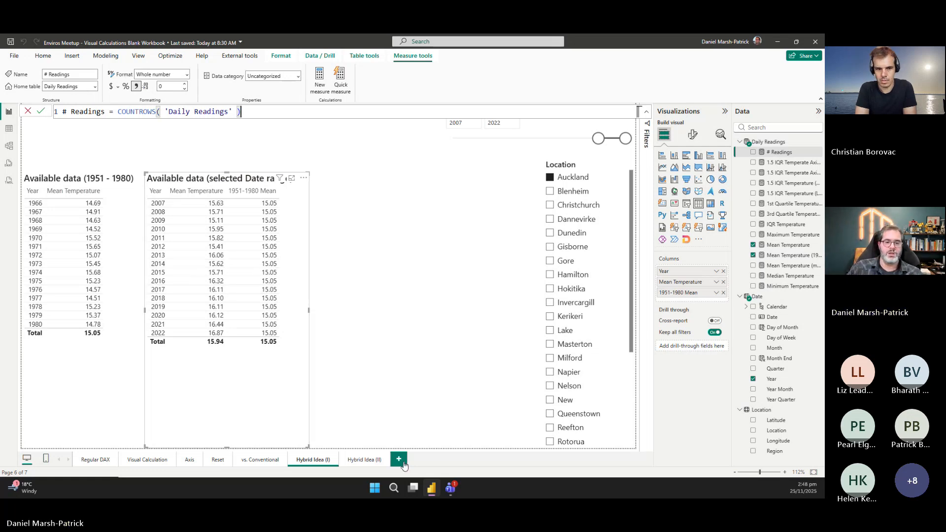
Add an empty clustered column chart to the Hybrid Idea (II) page and widen it to fill the space beside the Location slicer.
left_click(353, 463)
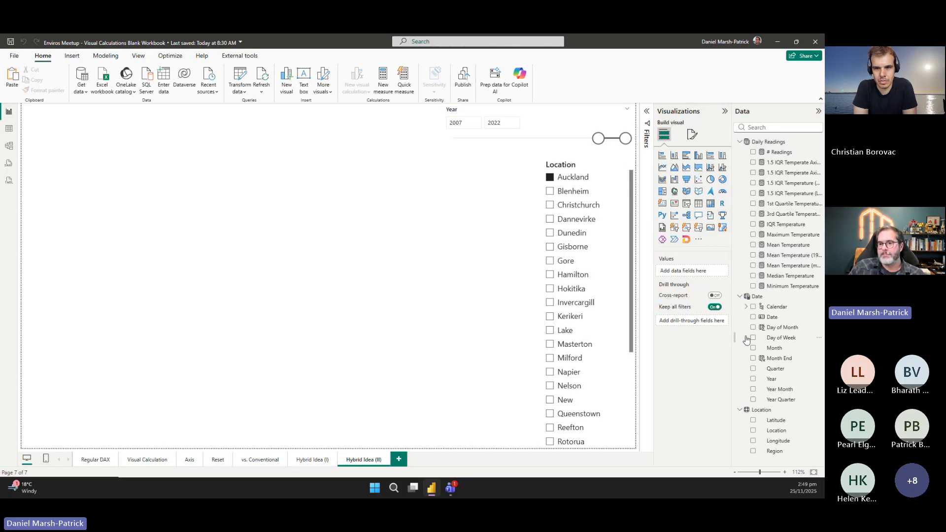
left_click(698, 155)
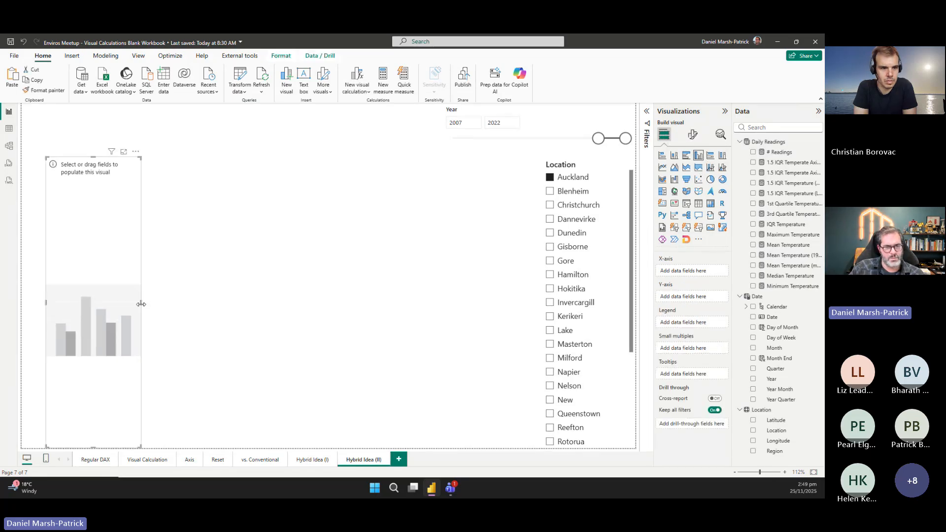
left_click_drag(140, 304, 531, 304)
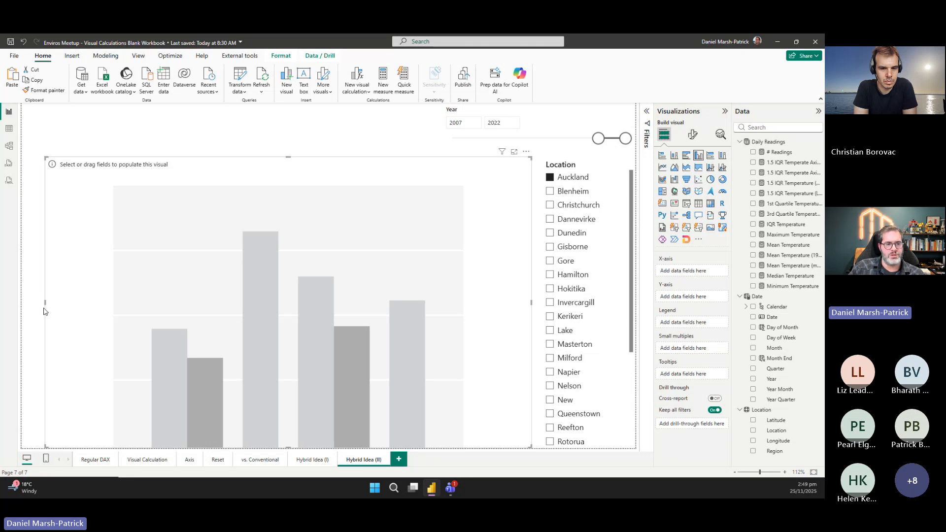
left_click_drag(44, 303, 28, 303)
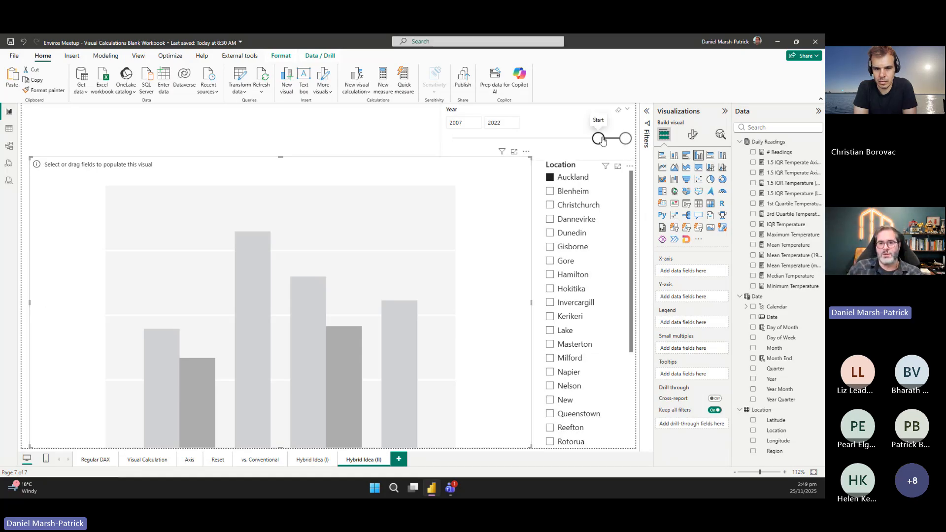
Expand the Year slicer to 1927–2022 and plot Mean Temperature and Mean Temperature (1951 - 1980 Reference) by Year in the column chart.
left_click_drag(602, 141, 454, 138)
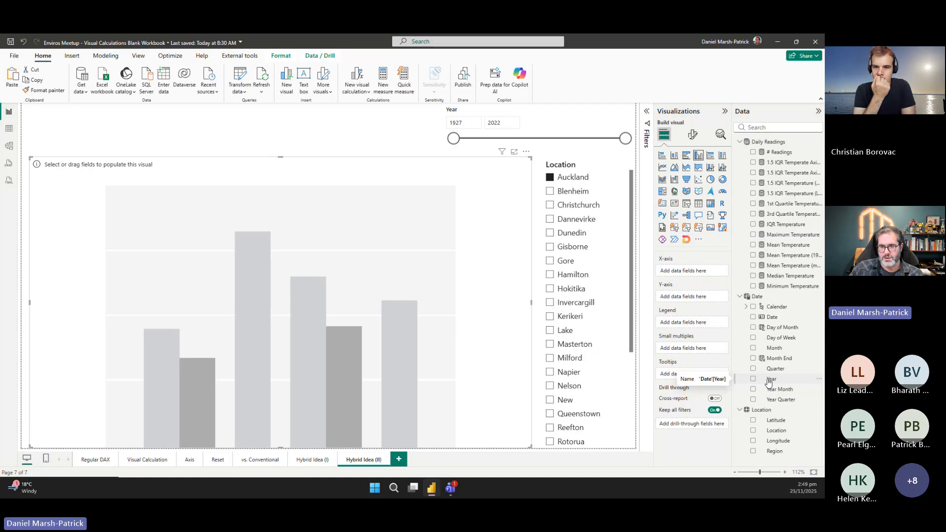
left_click_drag(773, 381, 710, 289)
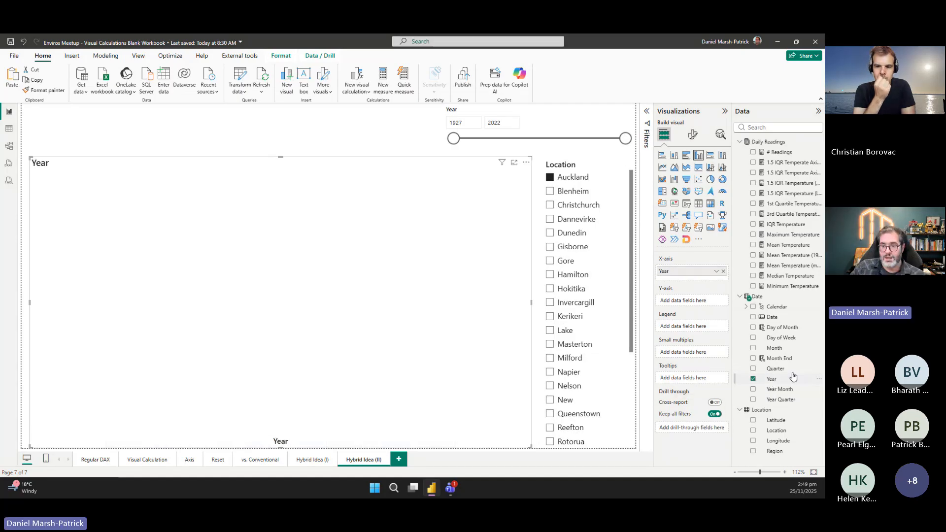
left_click(753, 246)
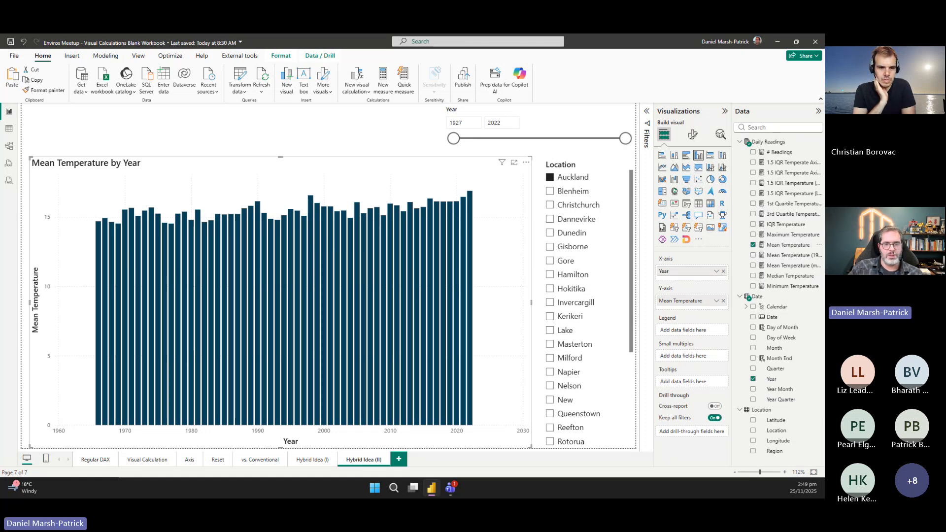
left_click(753, 255)
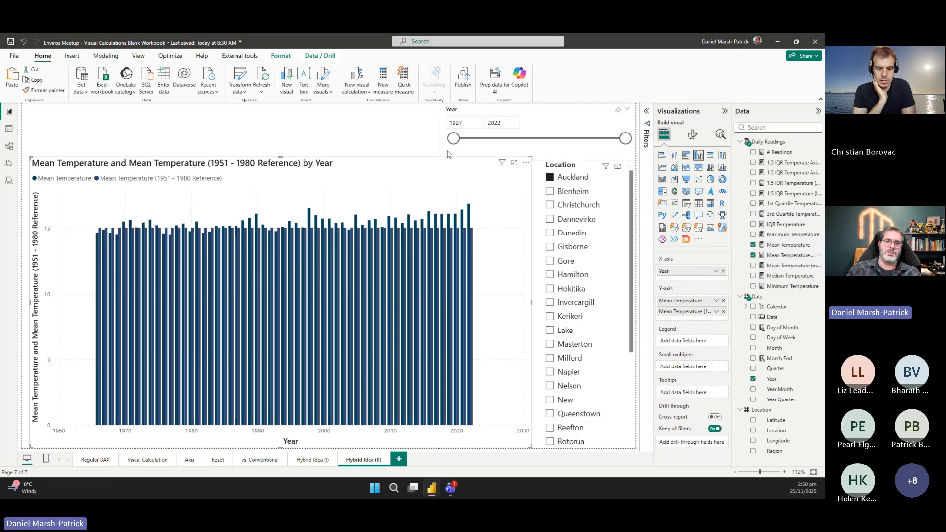
Add a visual calculation named vs Ref that computes [Mean Temperature] - [Mean Temperature (1951 - 1980 Reference)].
left_click(358, 80)
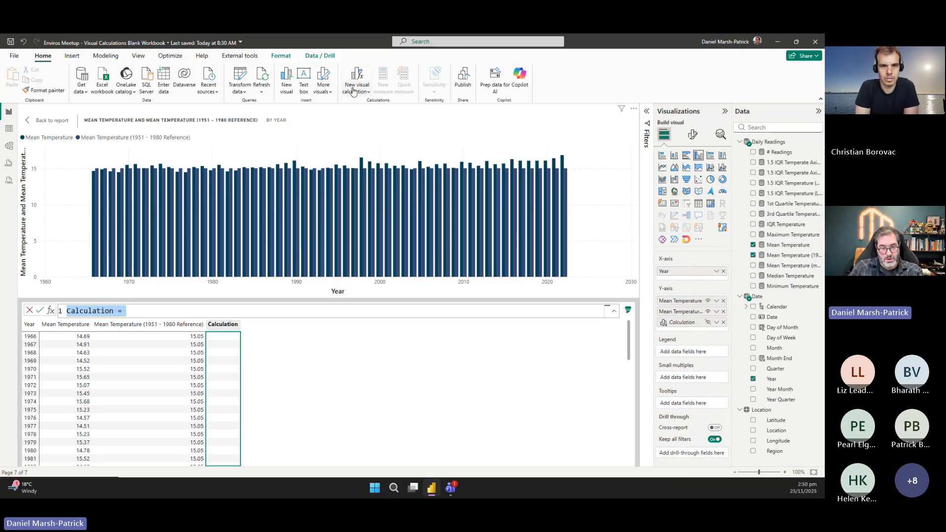
type("vs R")
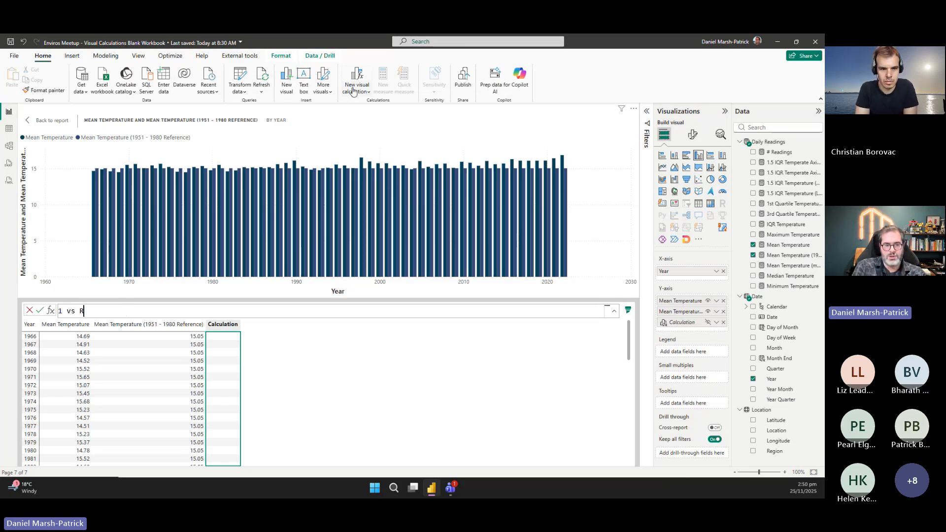
type("ef = Mean")
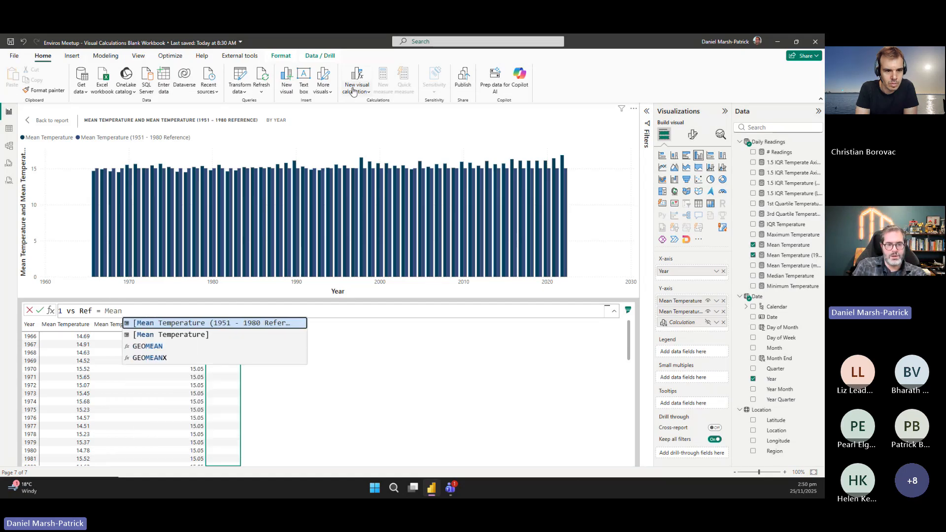
key("Down")
key("Tab")
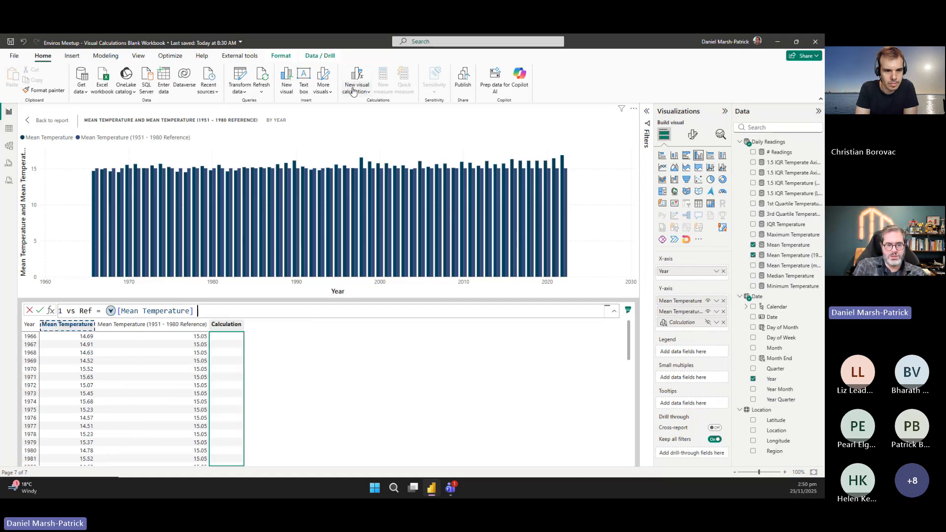
type("- [M")
key("Tab")
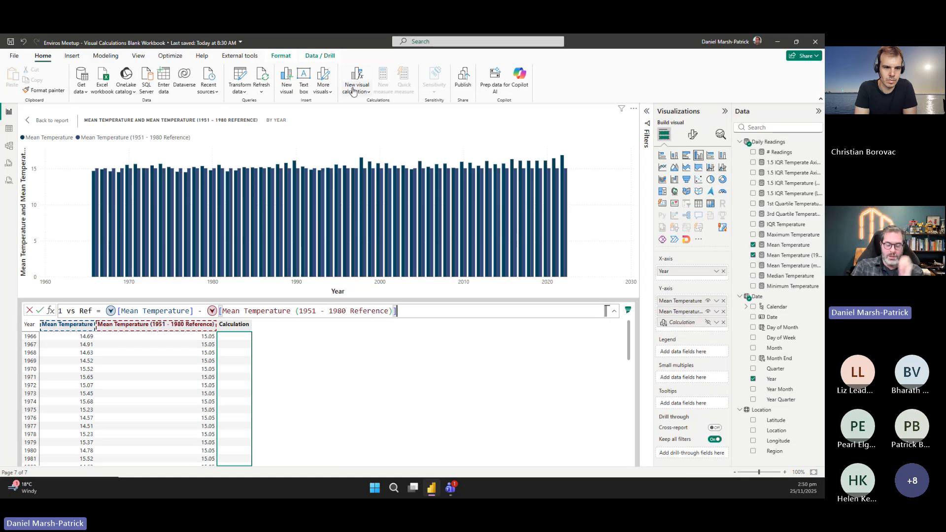
key("Return")
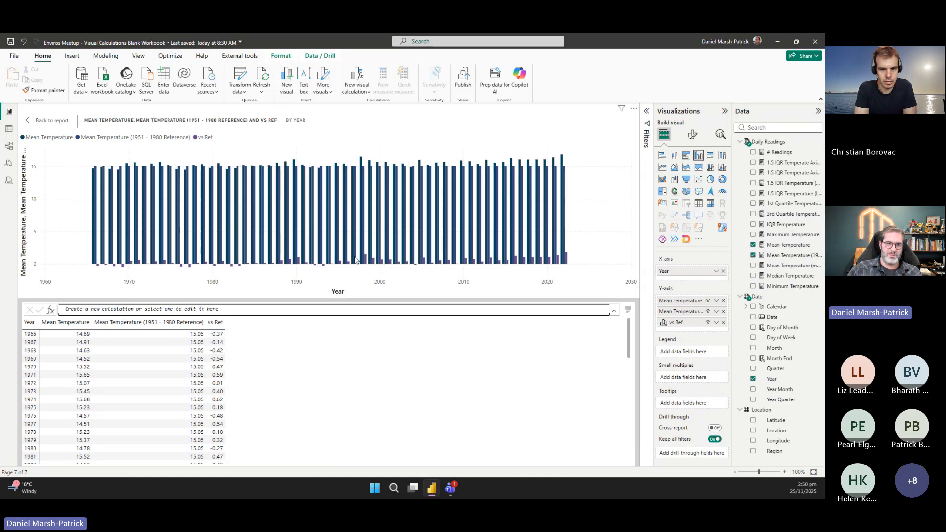
Hide the Mean Temperature (1951 - 1980 Reference) and vs Ref series from the column chart.
mouse_move(356, 260)
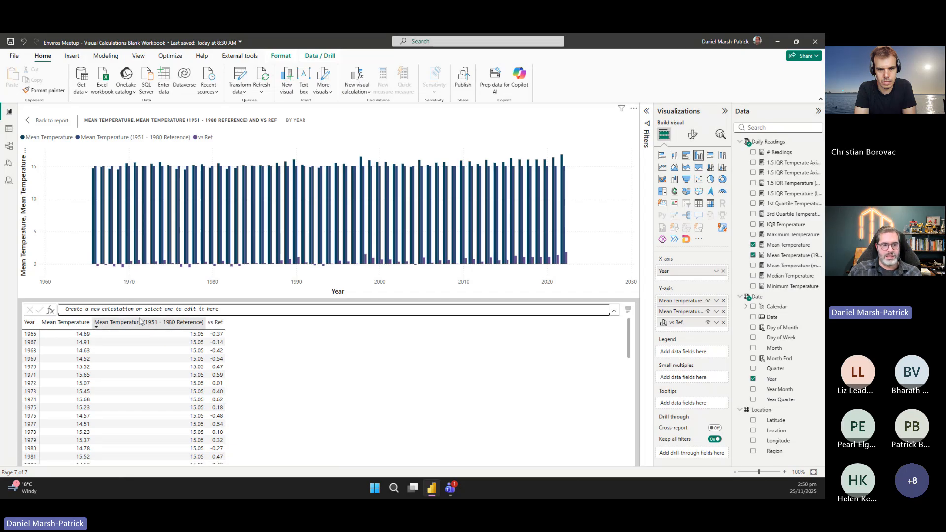
left_click(708, 313)
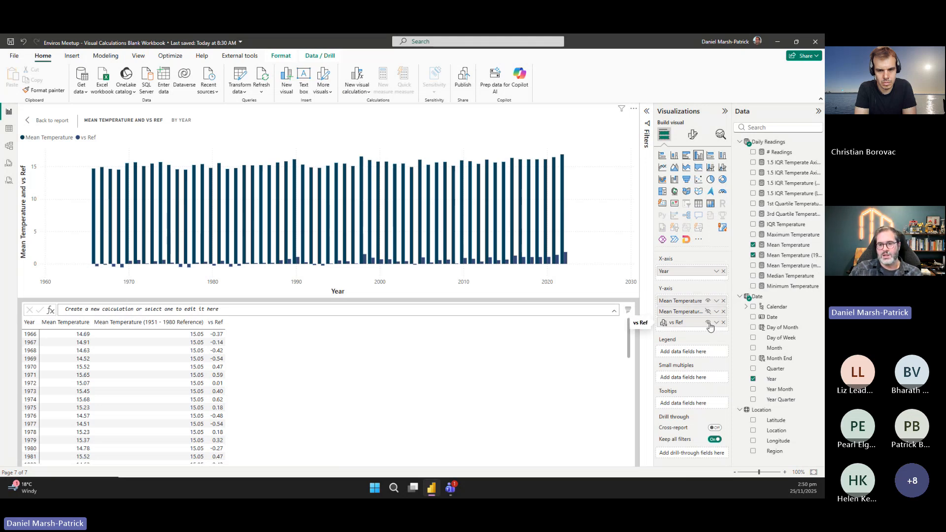
left_click(708, 322)
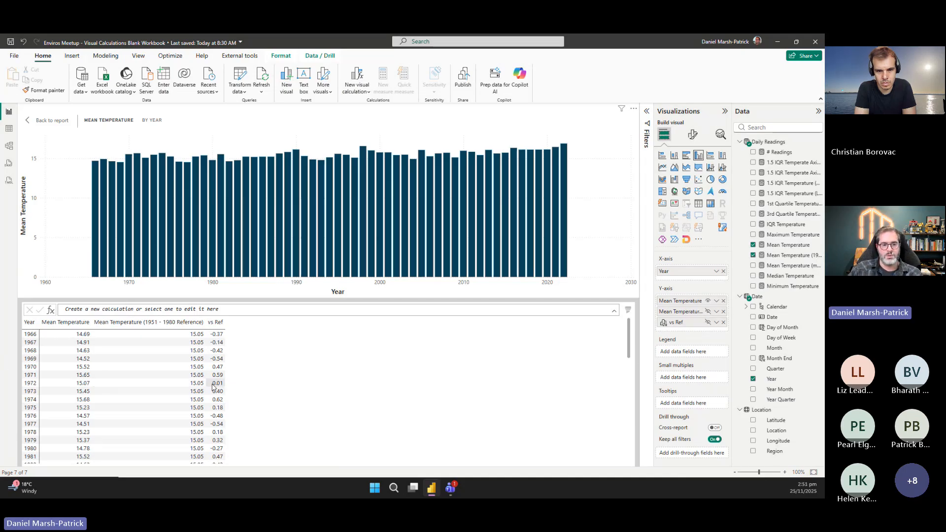
Set up gradient conditional formatting for the chart's column color, based on the vs Ref calculation.
left_click(691, 138)
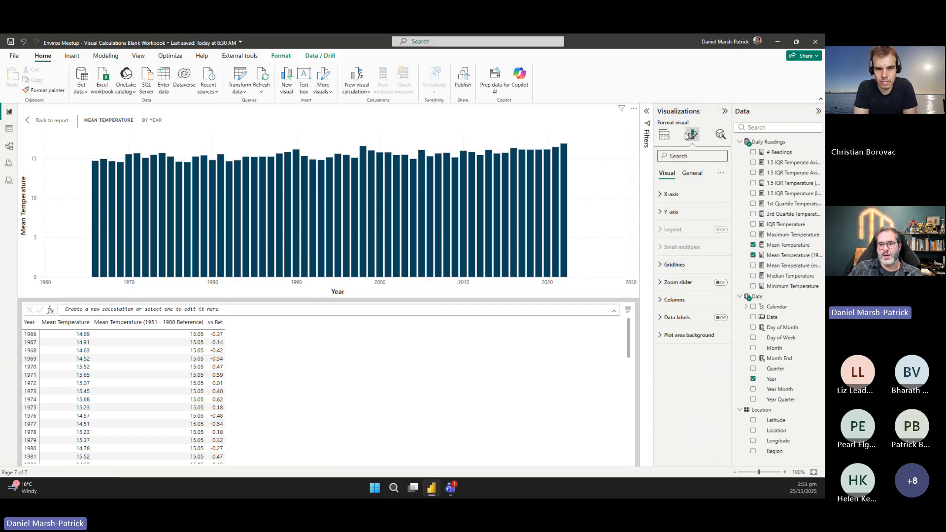
left_click(674, 299)
scroll(697, 376, "down", 2)
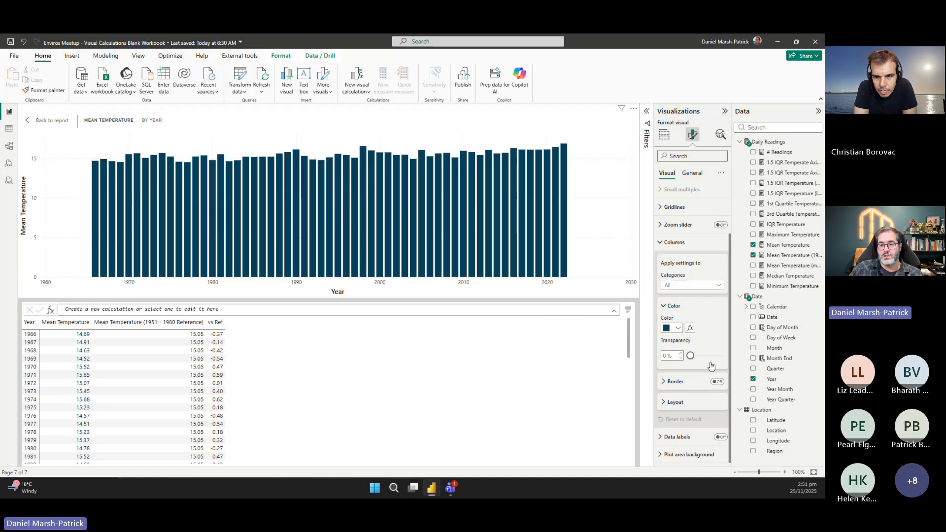
left_click(690, 328)
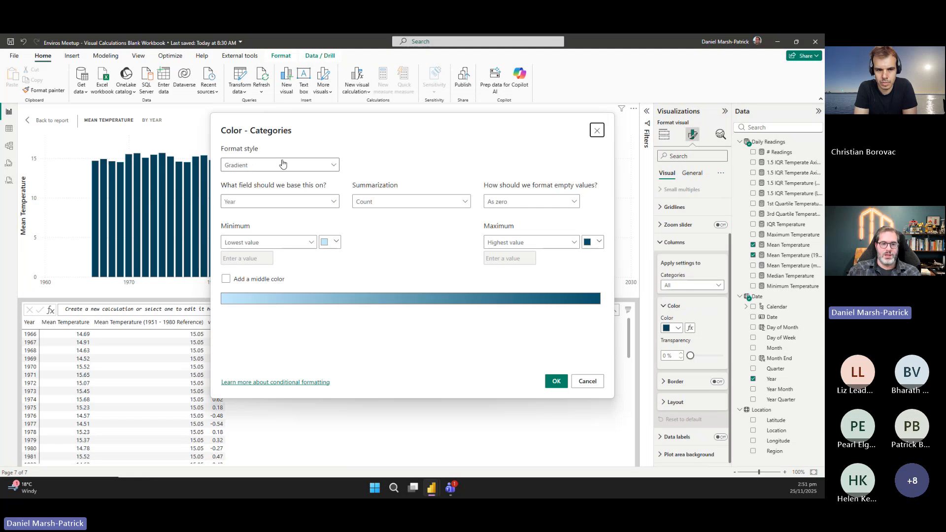
left_click(332, 202)
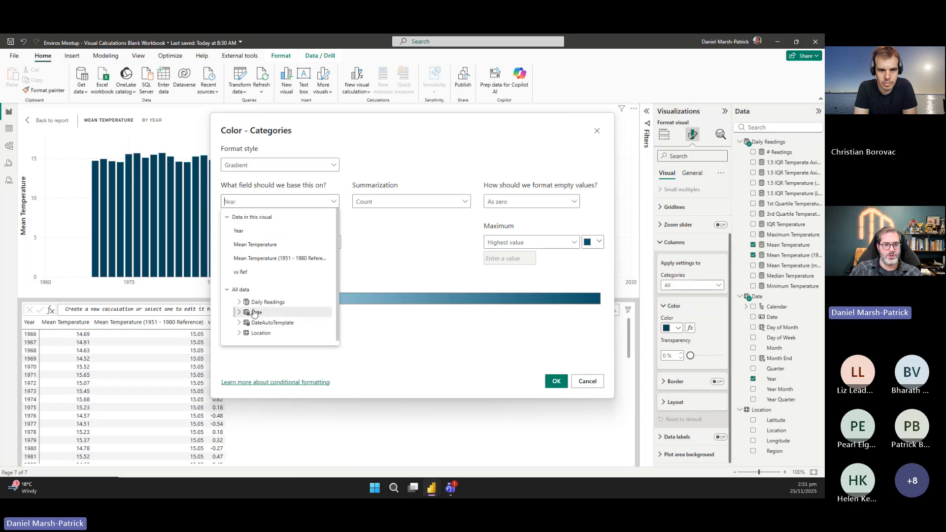
scroll(251, 314, "down", 1)
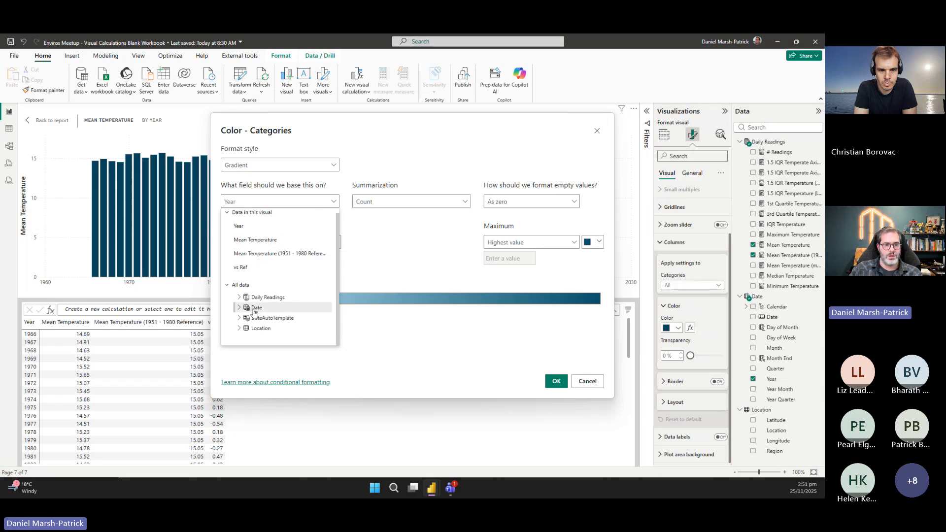
left_click(252, 268)
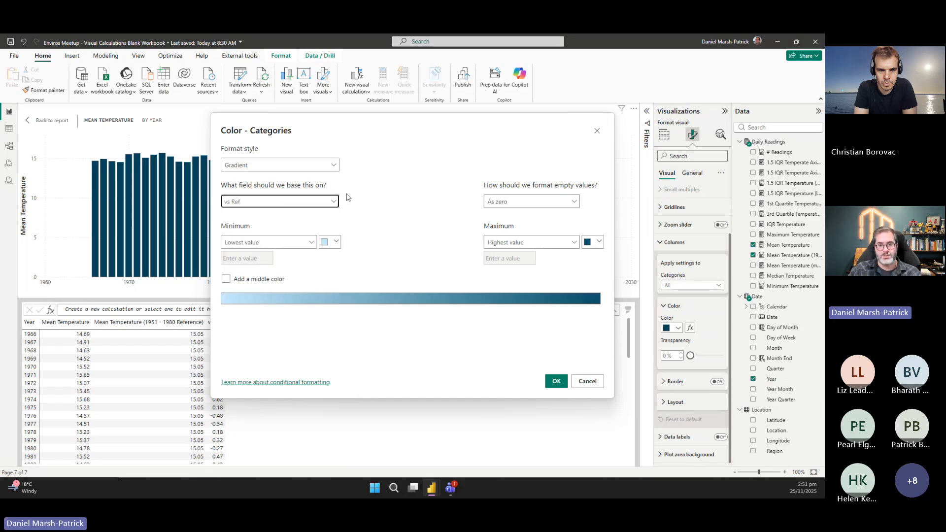
Set the gradient's minimum color to dark blue #003F5C and its maximum color to orange #FF7C43.
left_click(331, 242)
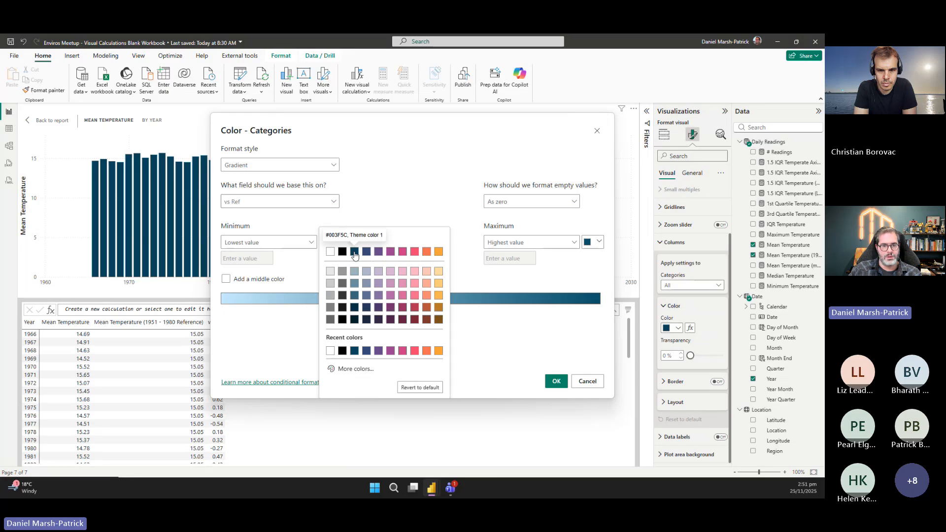
left_click(355, 252)
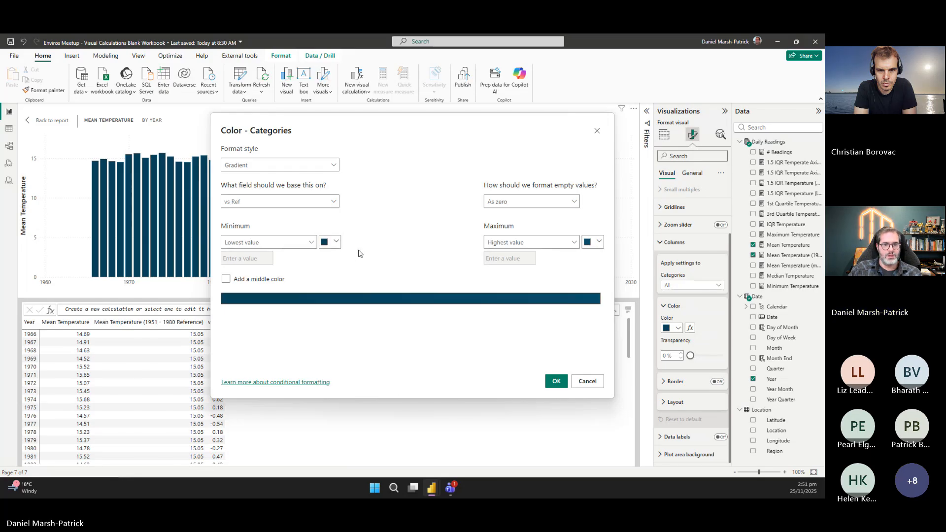
left_click(597, 250)
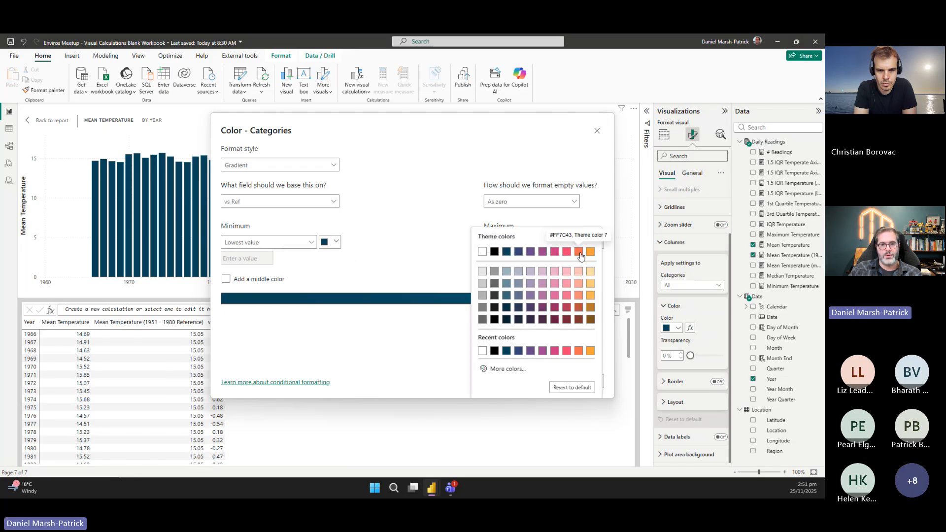
left_click(579, 252)
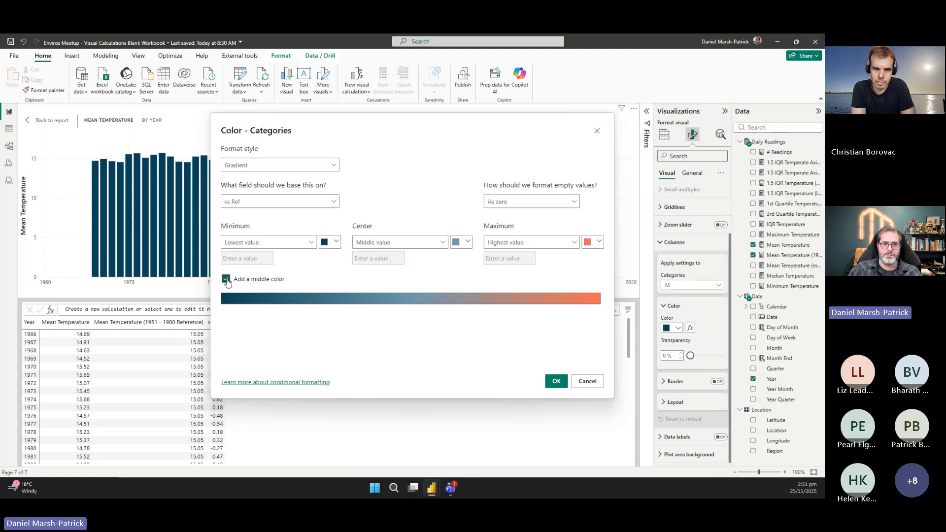
Add a white middle color to the gradient with a custom center value of 0 and apply the formatting.
left_click(458, 242)
left_click(461, 252)
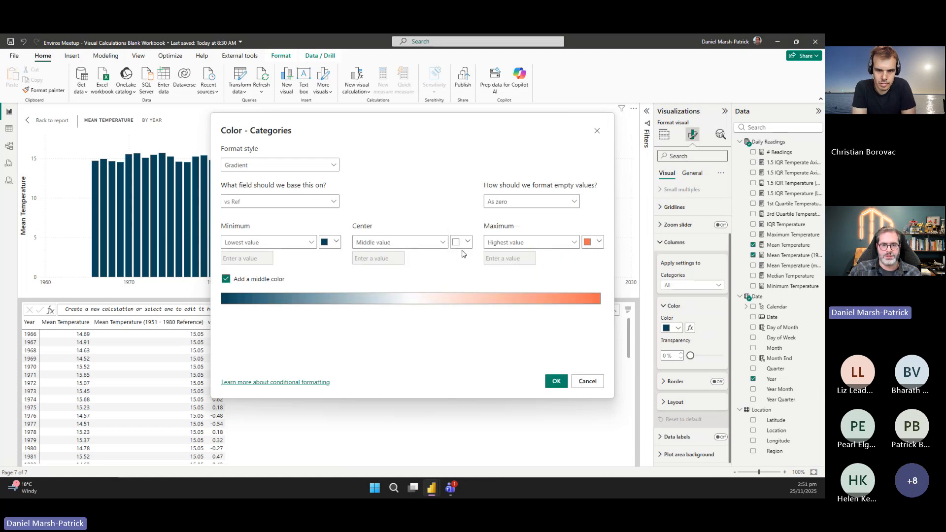
left_click(404, 242)
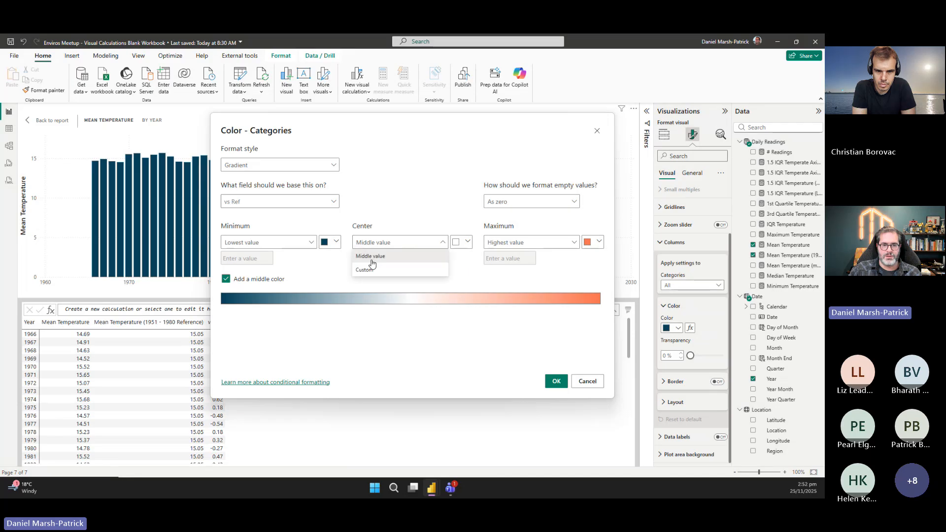
left_click(365, 271)
type("0")
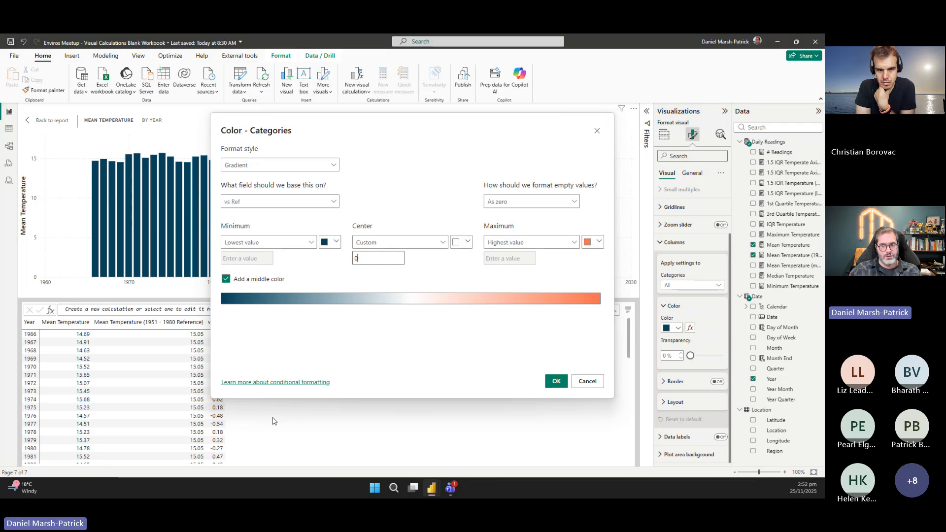
left_click(558, 383)
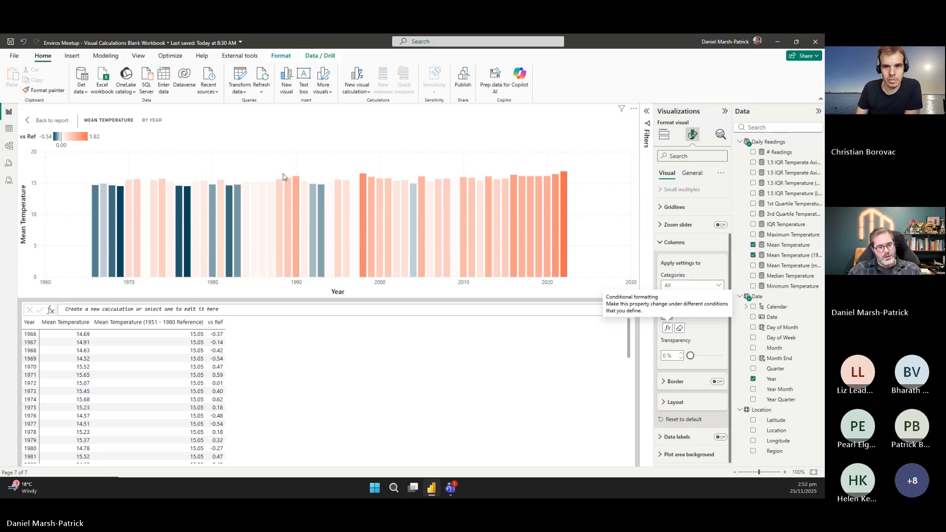
Turn on borders for the columns and reduce the space between categories to 0 %.
mouse_move(357, 218)
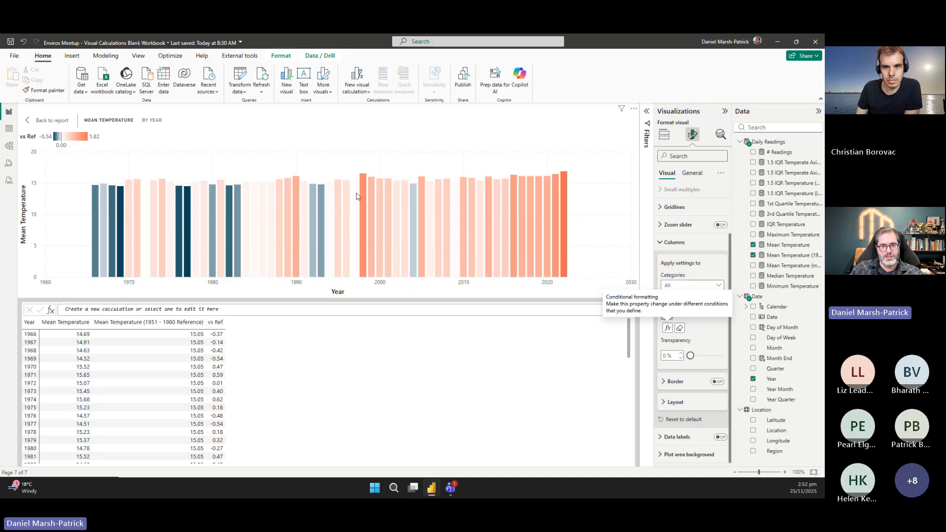
left_click(717, 383)
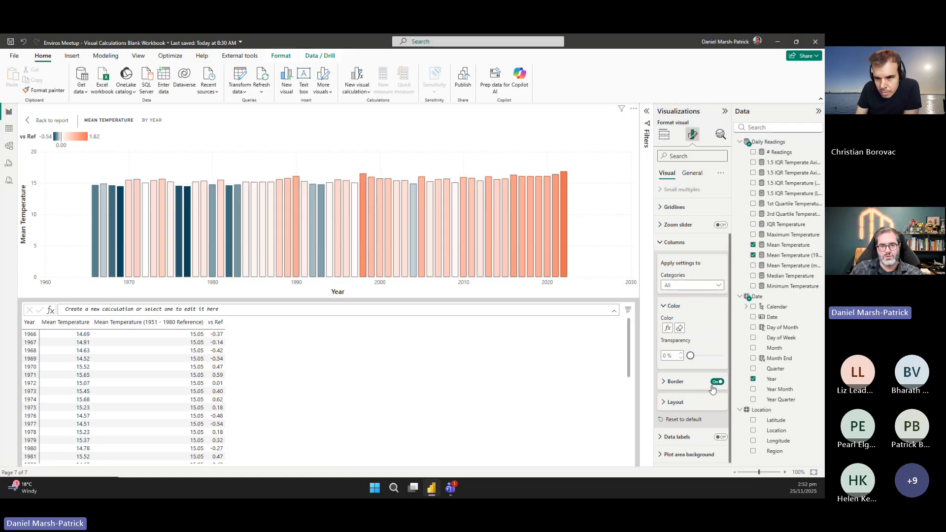
left_click(680, 383)
left_click(683, 385)
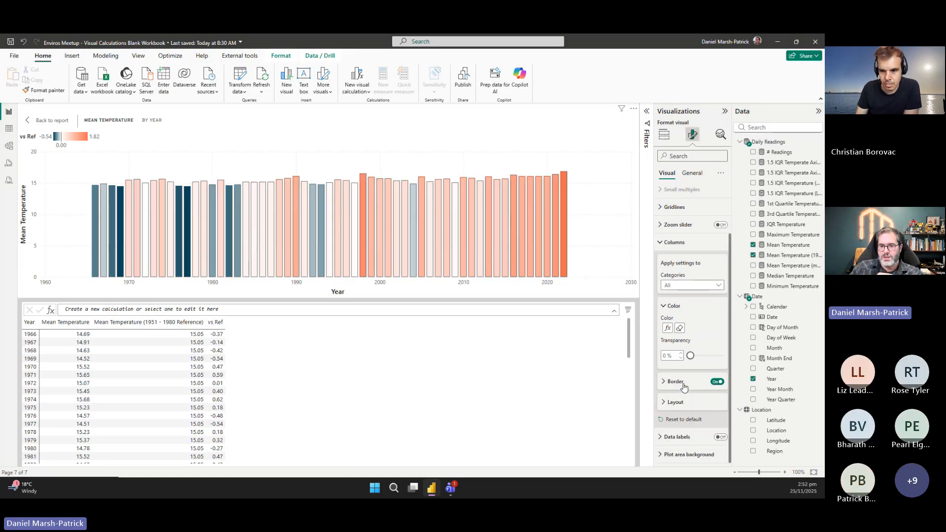
left_click(679, 404)
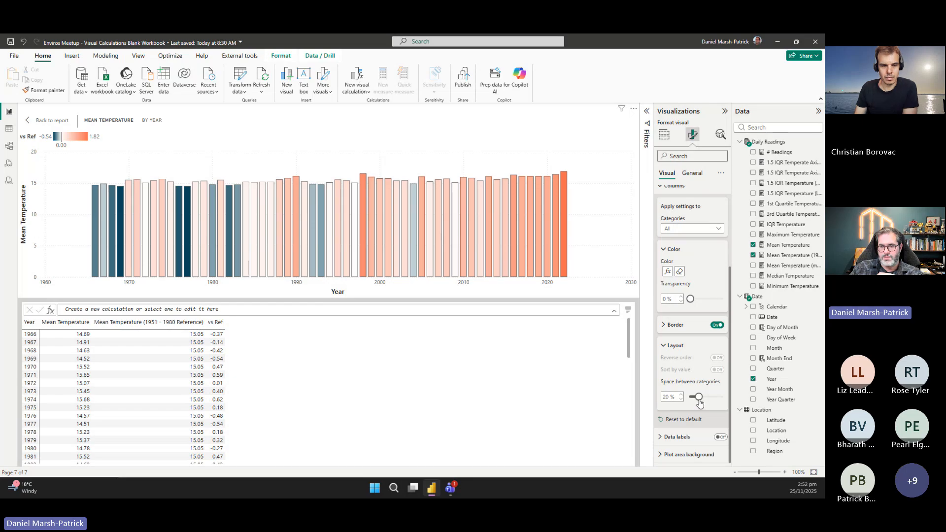
left_click_drag(698, 397, 664, 400)
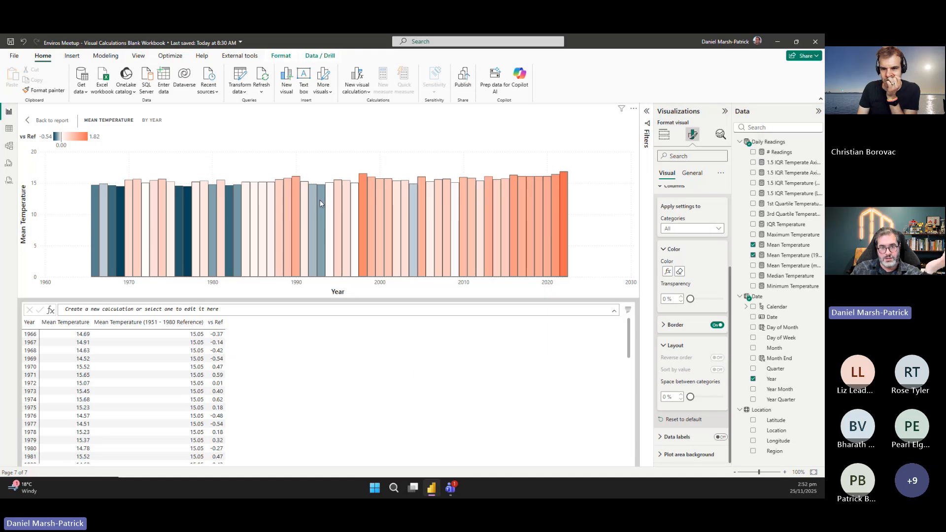
Add a Y-axis constant line to the column chart and name it Ref.
left_click(719, 137)
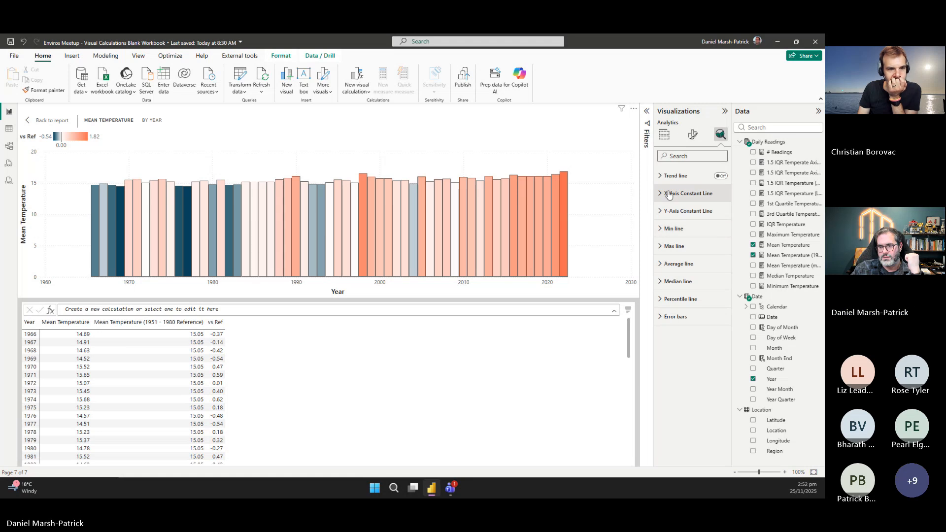
left_click(675, 211)
left_click(677, 242)
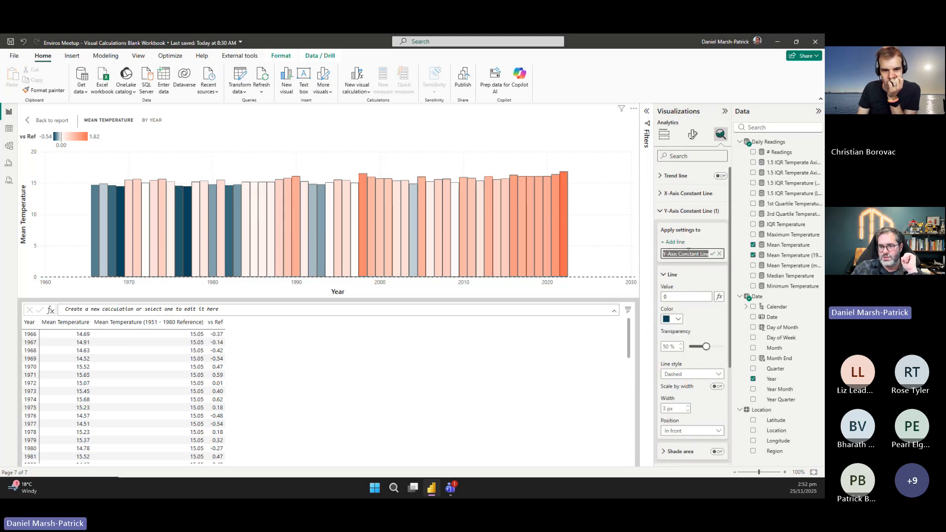
type("Ref")
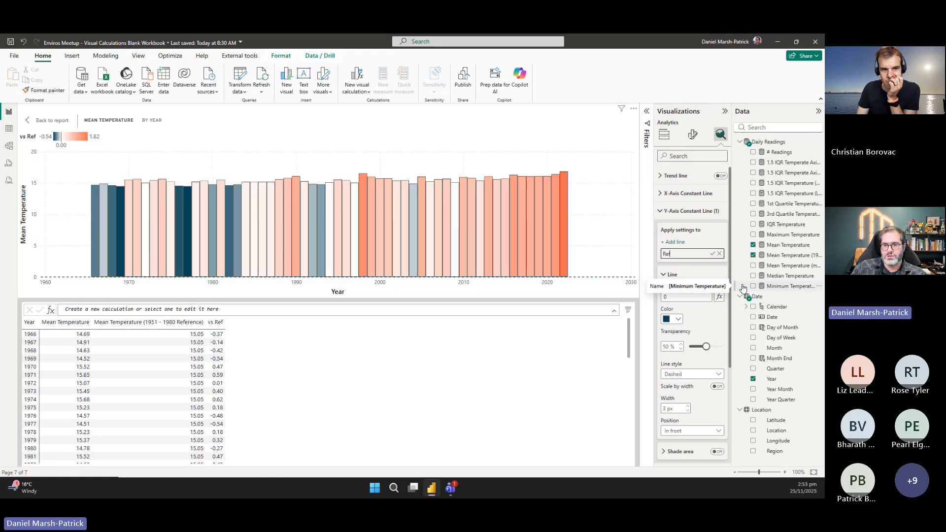
Base the Ref line's value on the Mean Temperature (1951 - 1980 Reference) field, using the Field value format style.
left_click(718, 296)
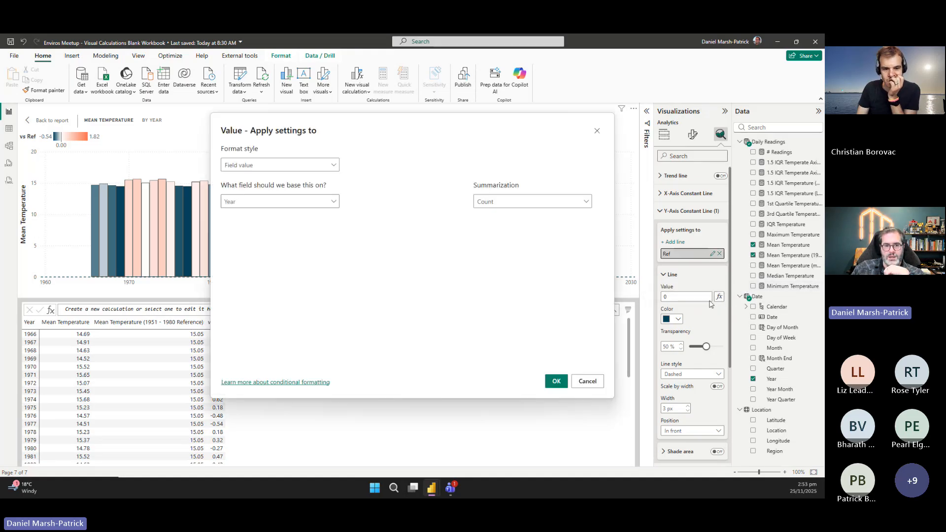
left_click(259, 167)
left_click(260, 179)
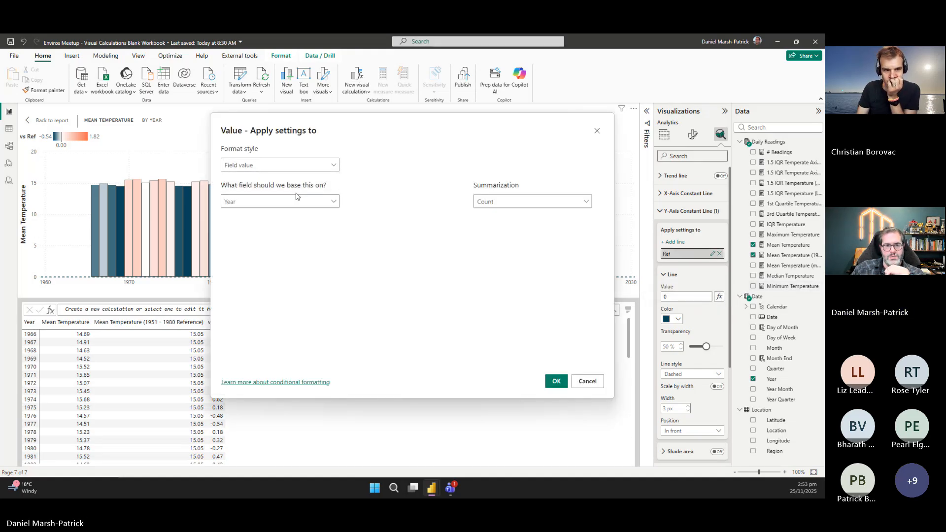
left_click(297, 200)
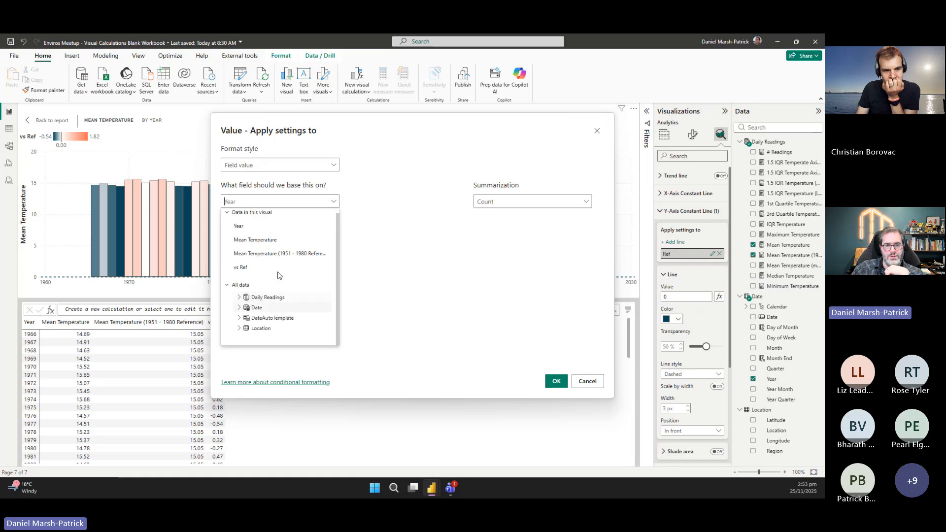
left_click(269, 254)
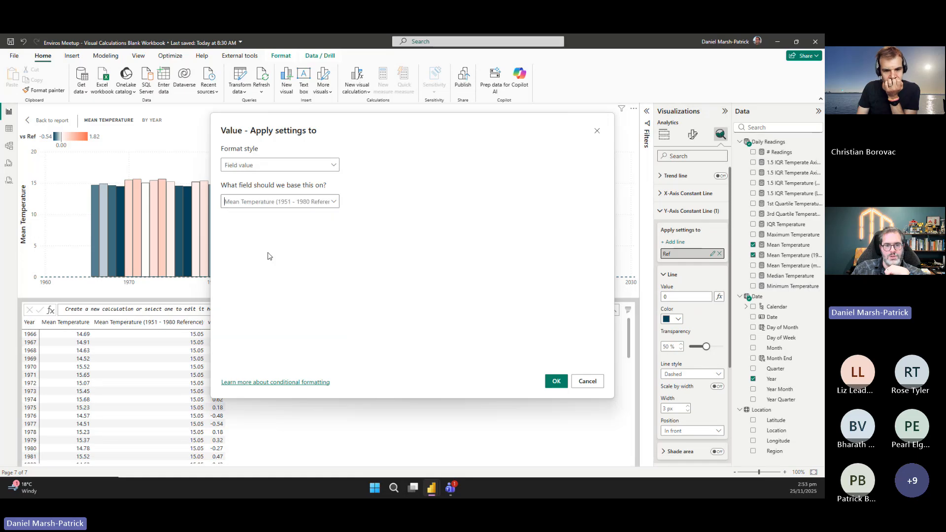
left_click(556, 382)
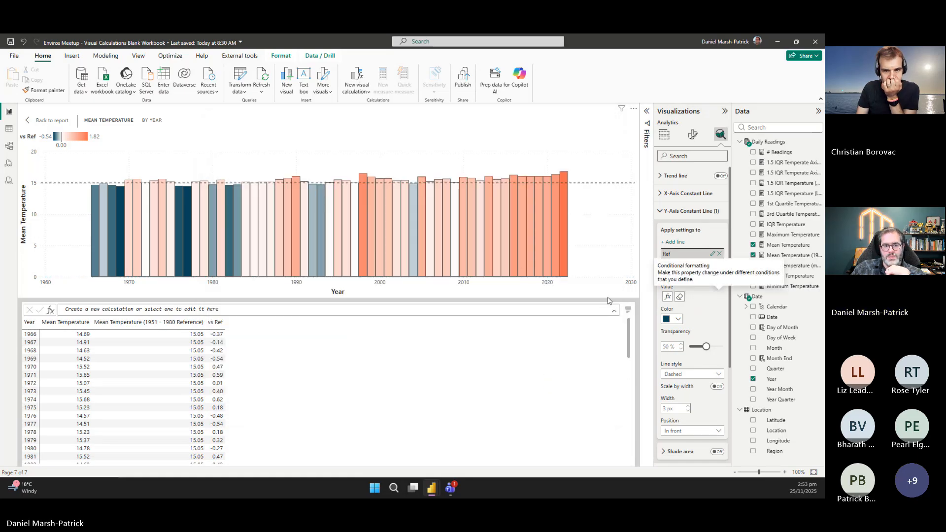
Turn on the data label for the Ref constant line and return to the report page.
scroll(707, 345, "down", 2)
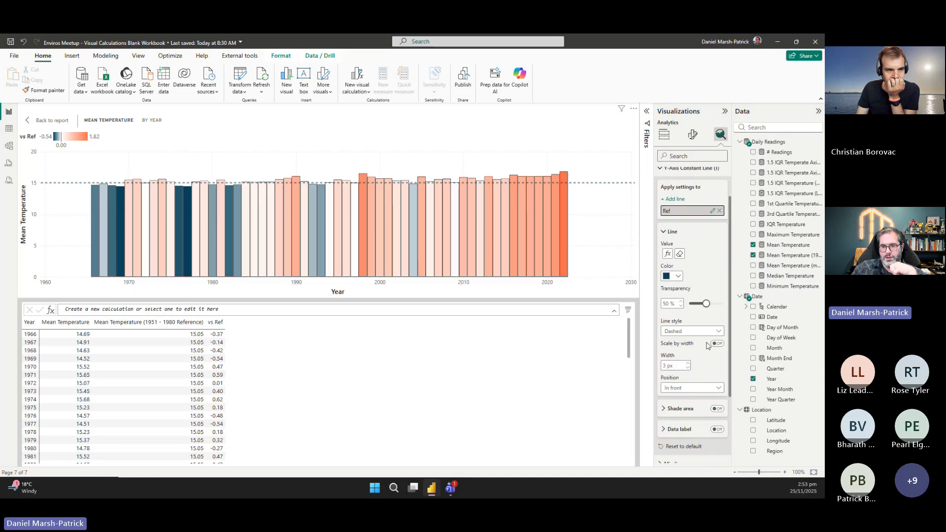
scroll(708, 373, "down", 2)
left_click(716, 344)
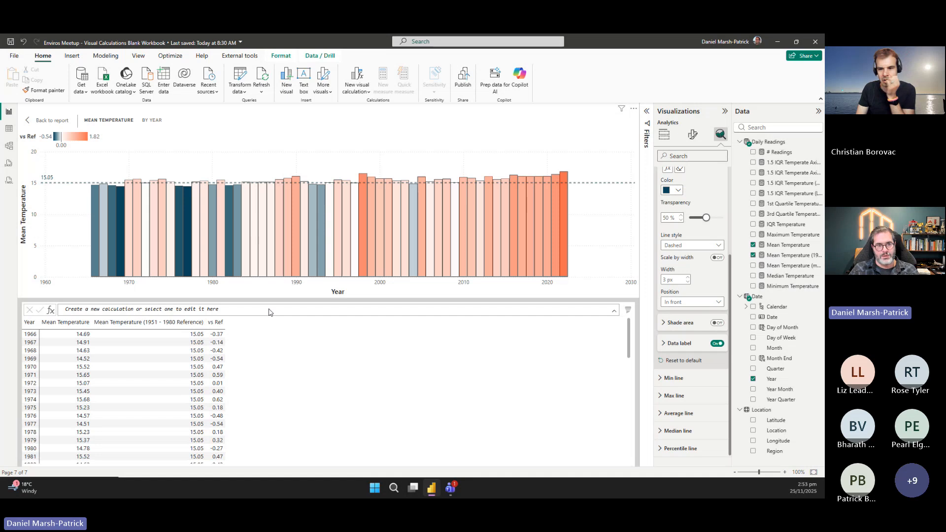
left_click(52, 121)
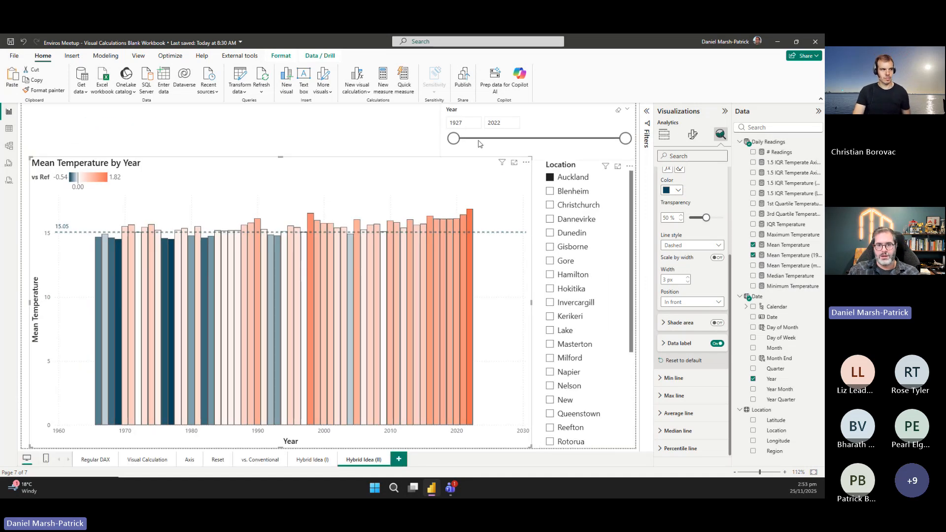
Filter the Mean Temperature by Year chart by location, choosing Blenheim and Dunedin in turn.
mouse_move(454, 138)
left_mouse_down()
mouse_move(570, 141)
mouse_move(453, 140)
left_mouse_up()
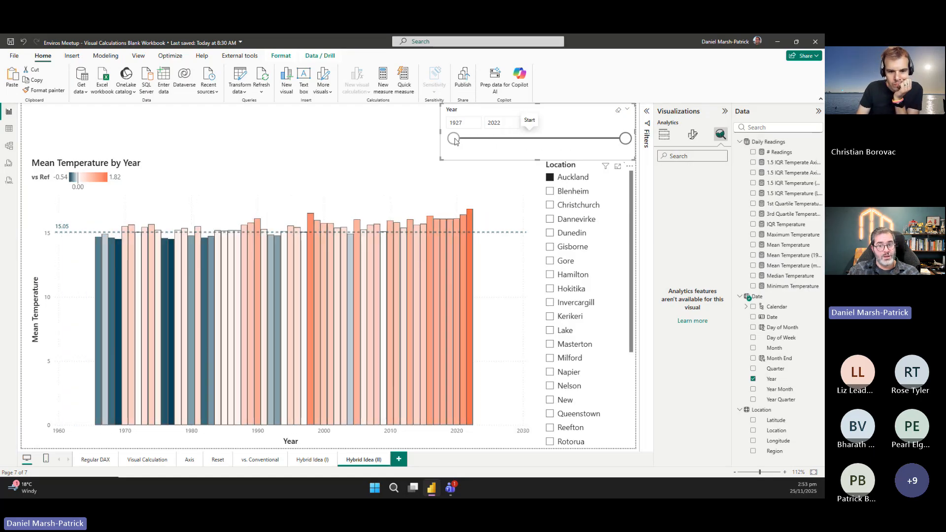
left_click(571, 192)
left_click(574, 235)
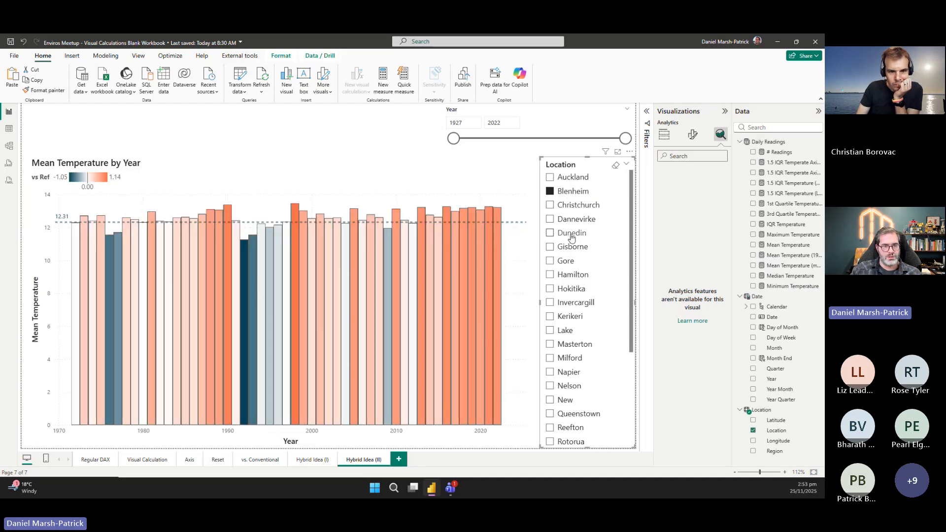